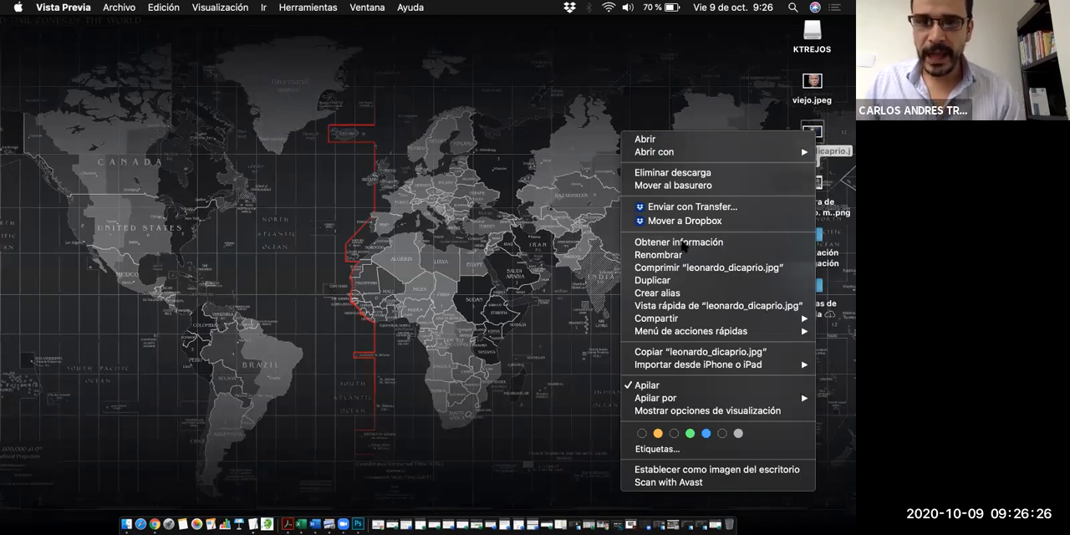
- Examine the file information of leonardo_dicaprio.jpg, especially its pixel dimensions and colour space, and close the information window
left_click(684, 242)
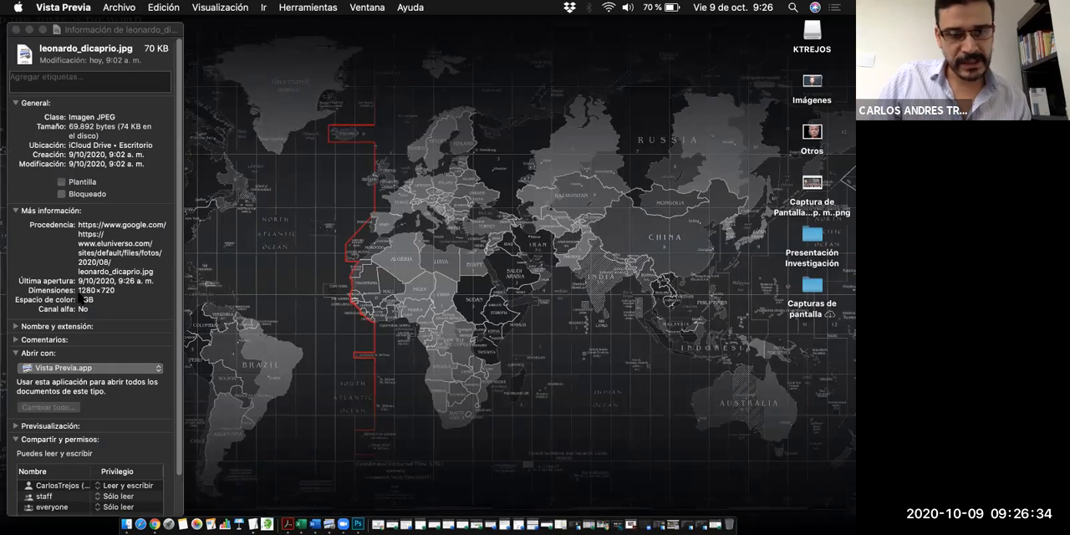
left_click_drag(104, 37, 271, 36)
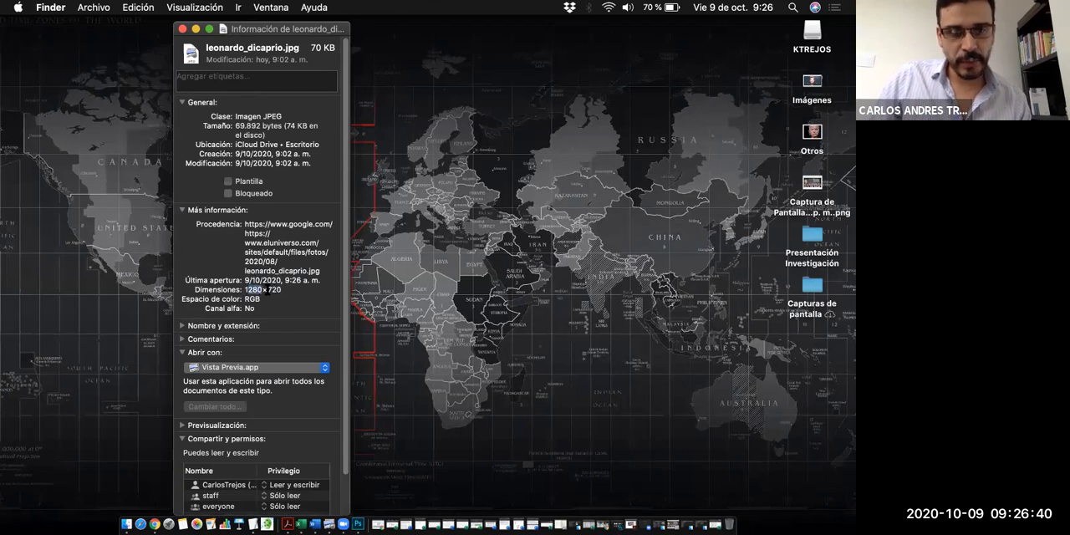
double_click(275, 289)
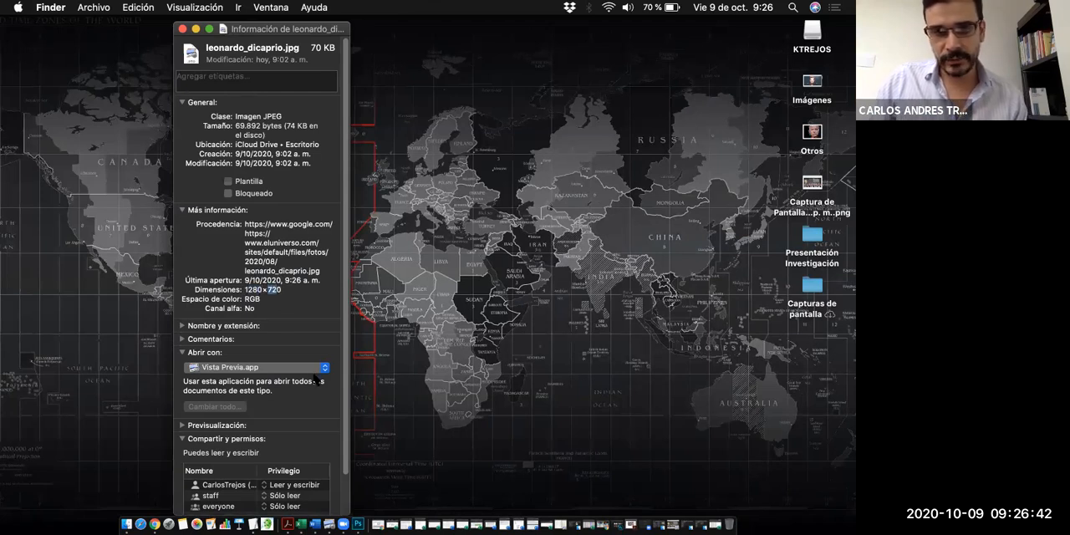
double_click(255, 299)
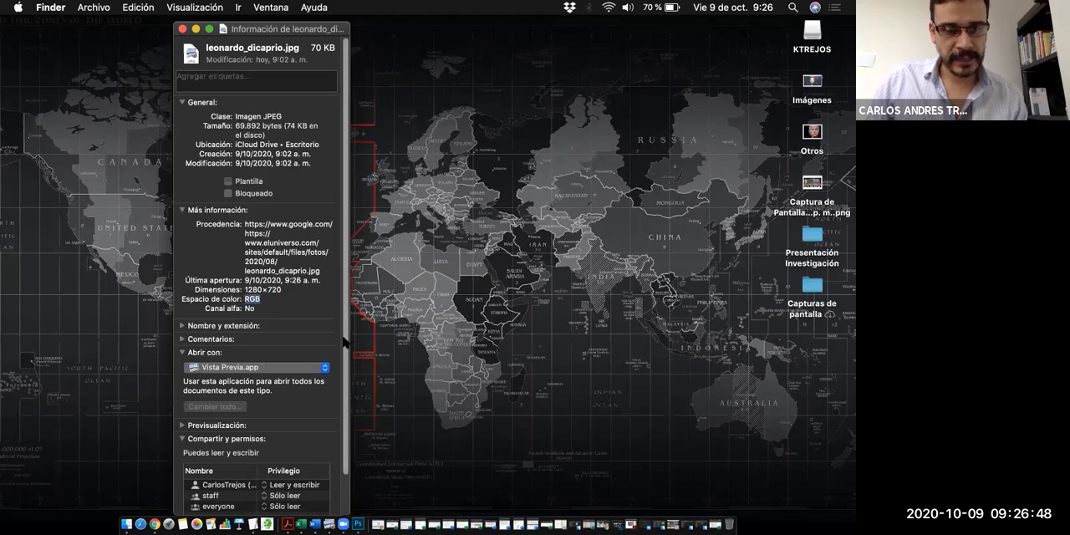
scroll(342, 343, "down", 3)
scroll(344, 322, "up", 3)
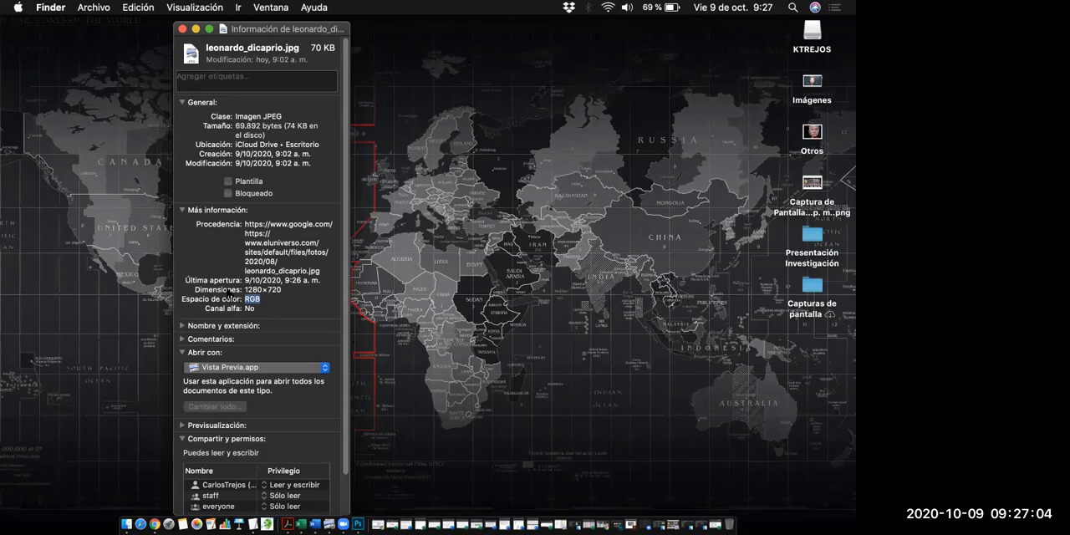
left_click(181, 29)
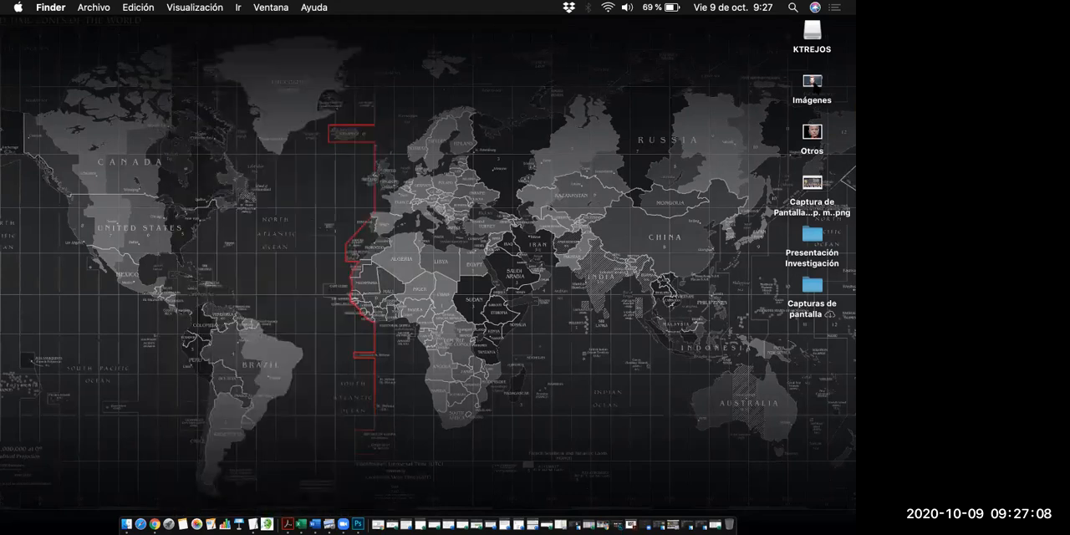
- Expand the images stack on the desktop and open leonardo_dicaprio.jpg in Photoshop
left_click(812, 84)
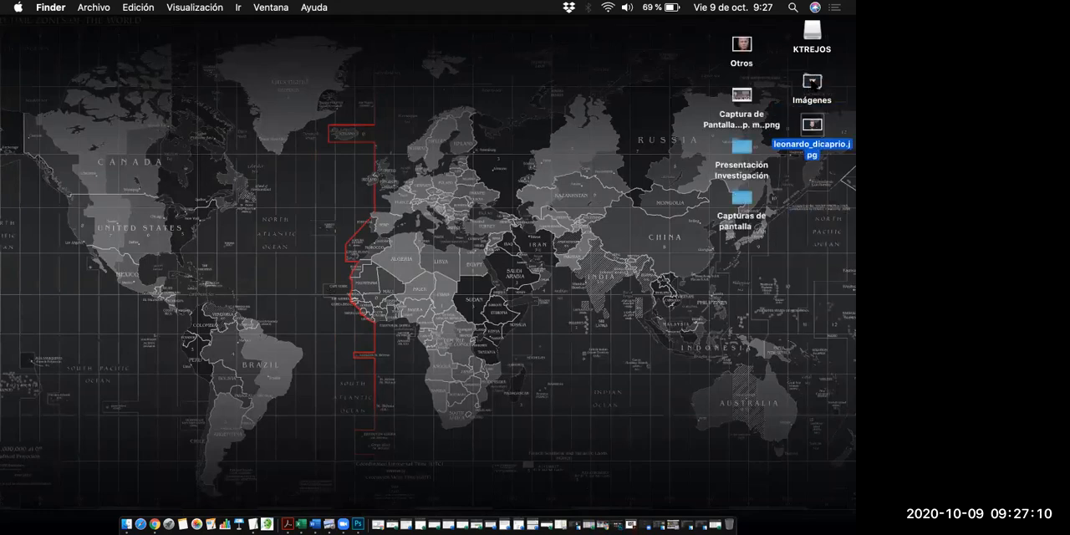
right_click(814, 127)
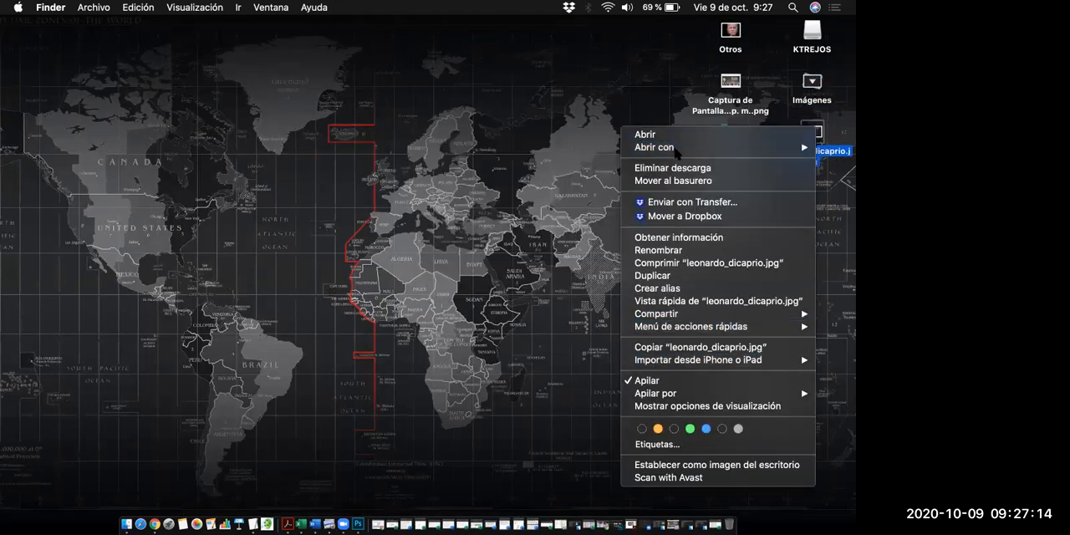
mouse_move(669, 147)
left_click(532, 184)
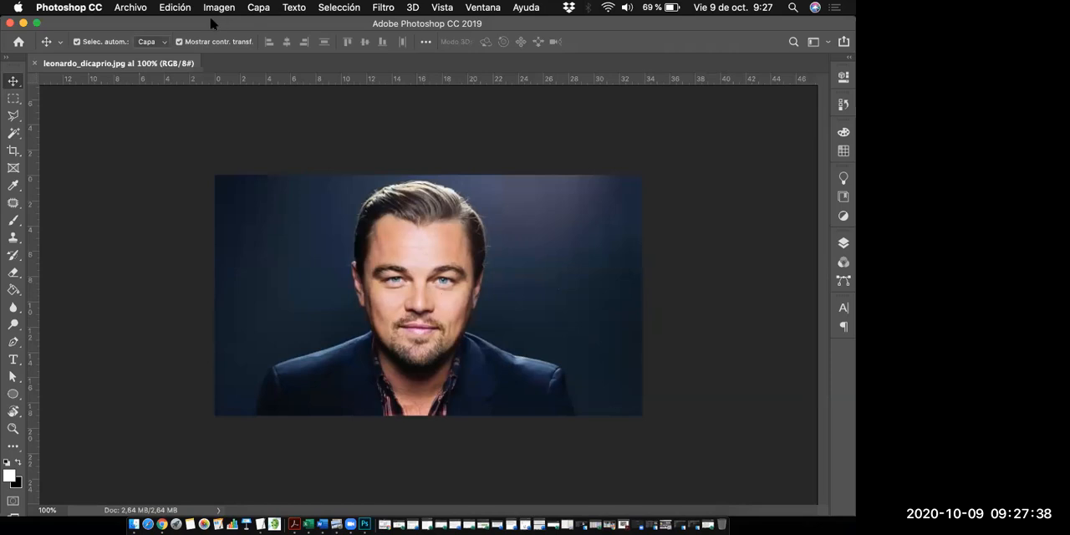
- Check the image's width, height and resolution in the Image Size settings with pixels as the unit, and leave without applying changes
left_click(187, 11)
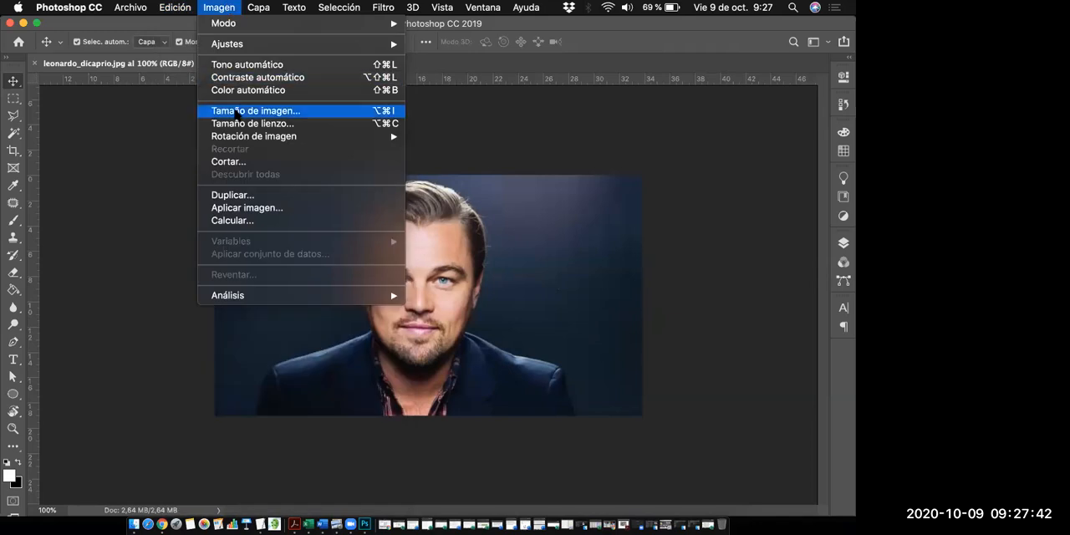
left_click(236, 111)
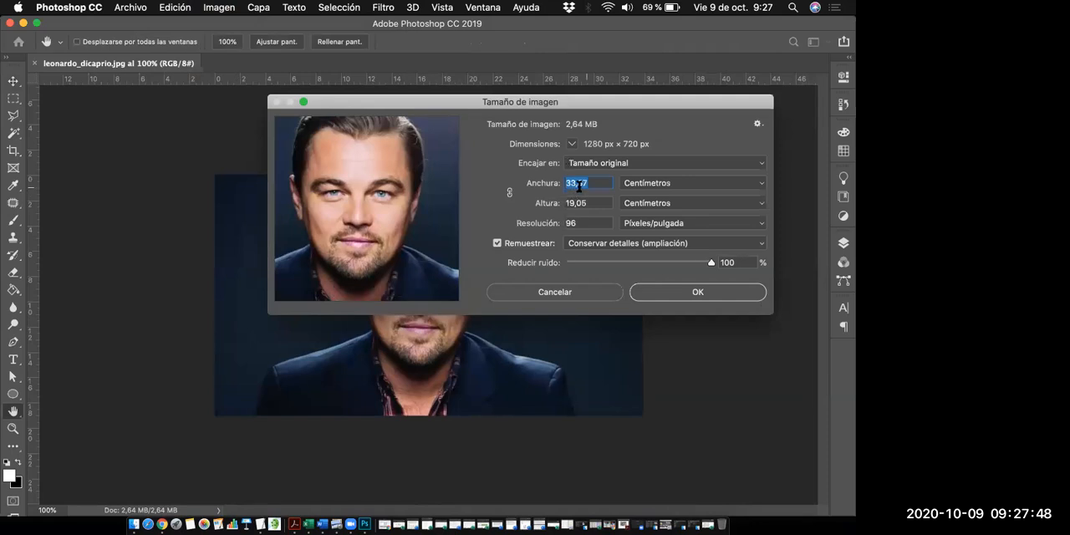
left_click(653, 189)
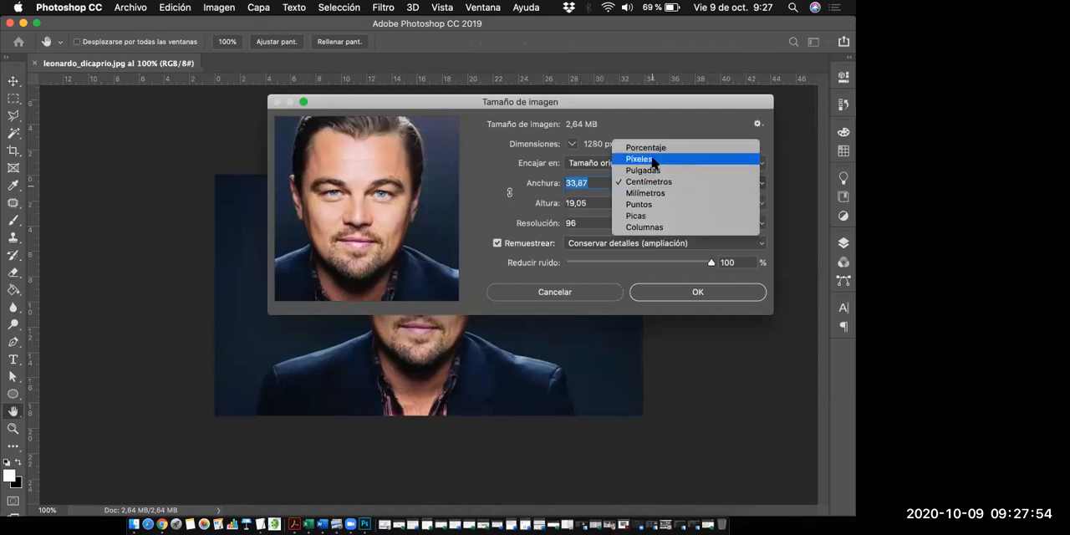
left_click(653, 162)
left_click(591, 182)
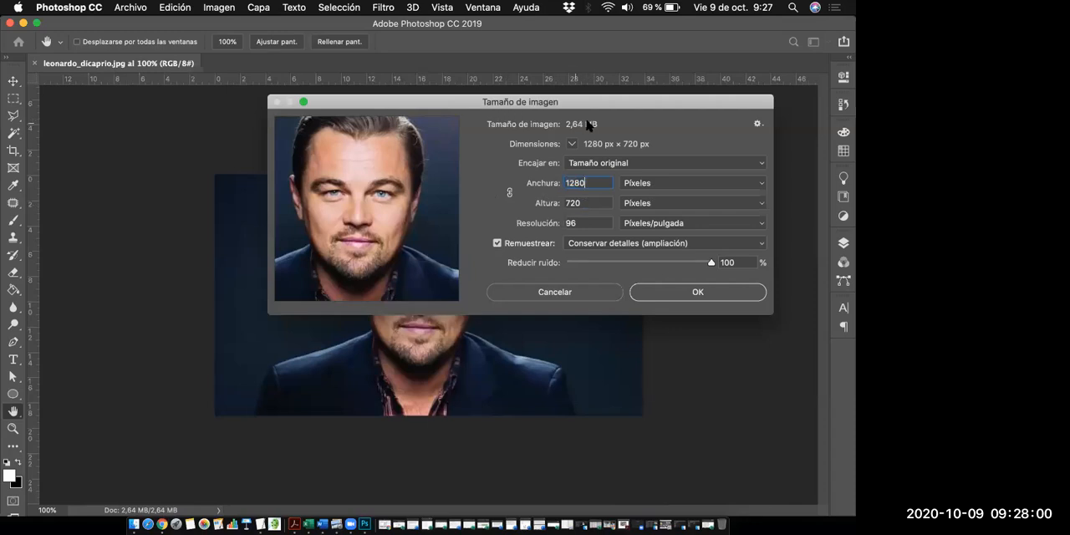
left_click_drag(594, 103, 638, 56)
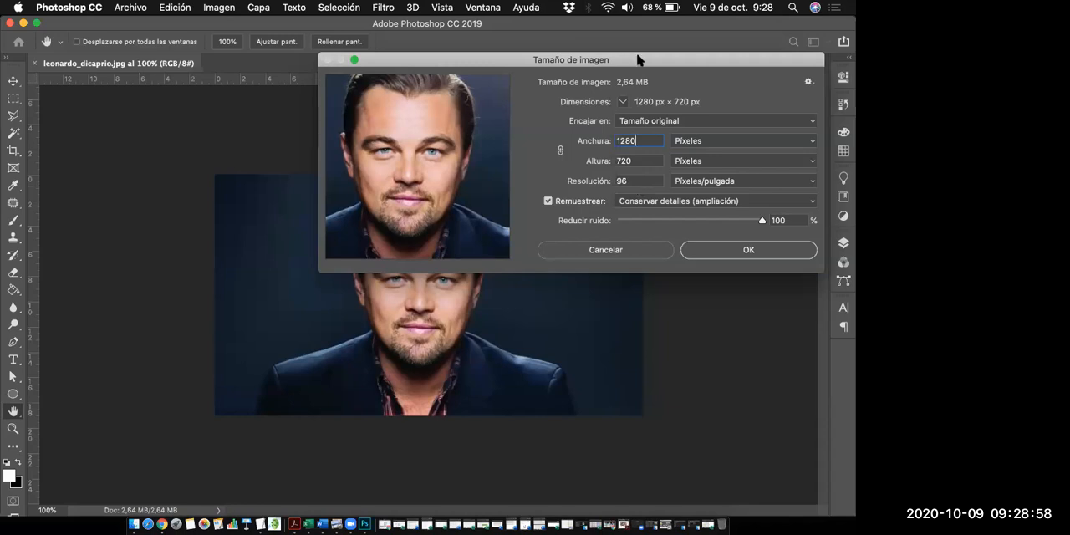
left_click_drag(637, 60, 632, 93)
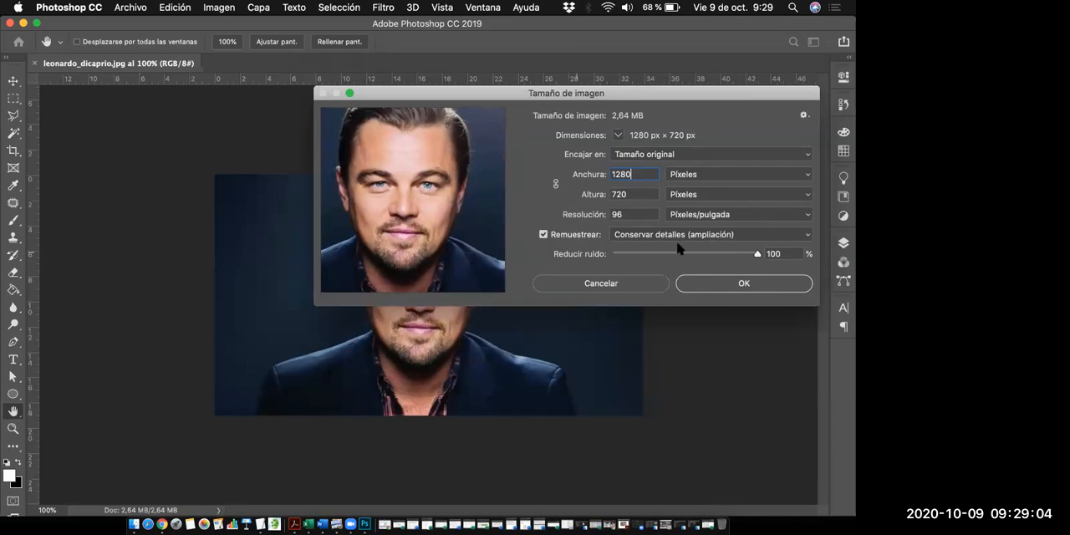
left_click(661, 282)
left_click(221, 9)
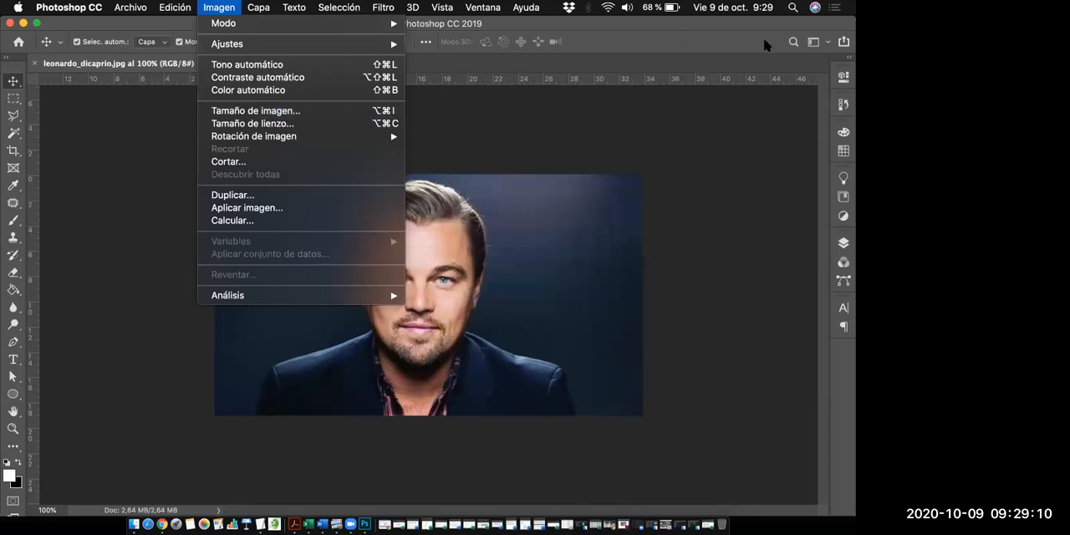
left_click(644, 263)
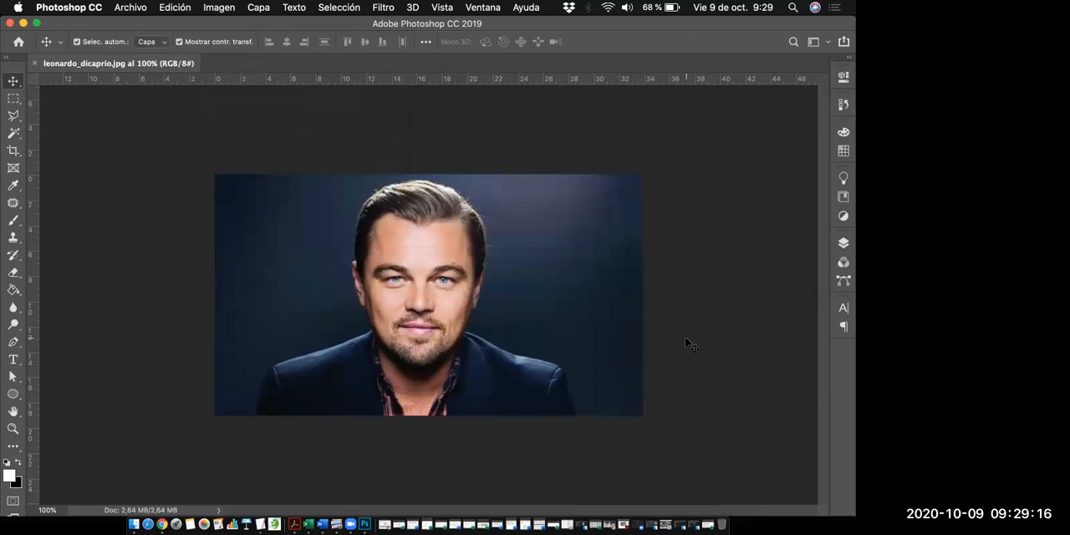
- Unlock the Fondo background layer to make it a regular layer, and collapse the layer list
key("F7")
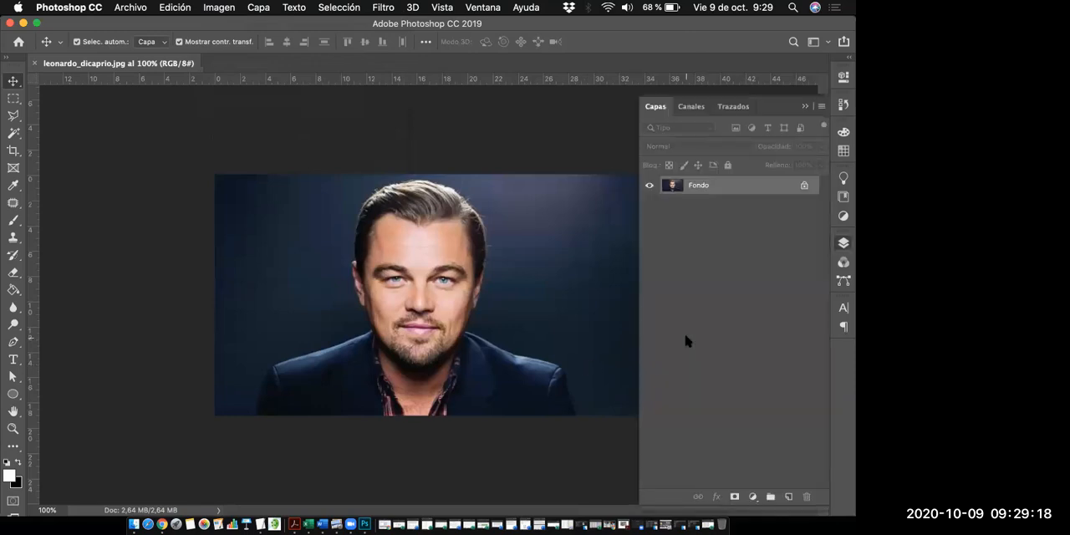
left_click(804, 187)
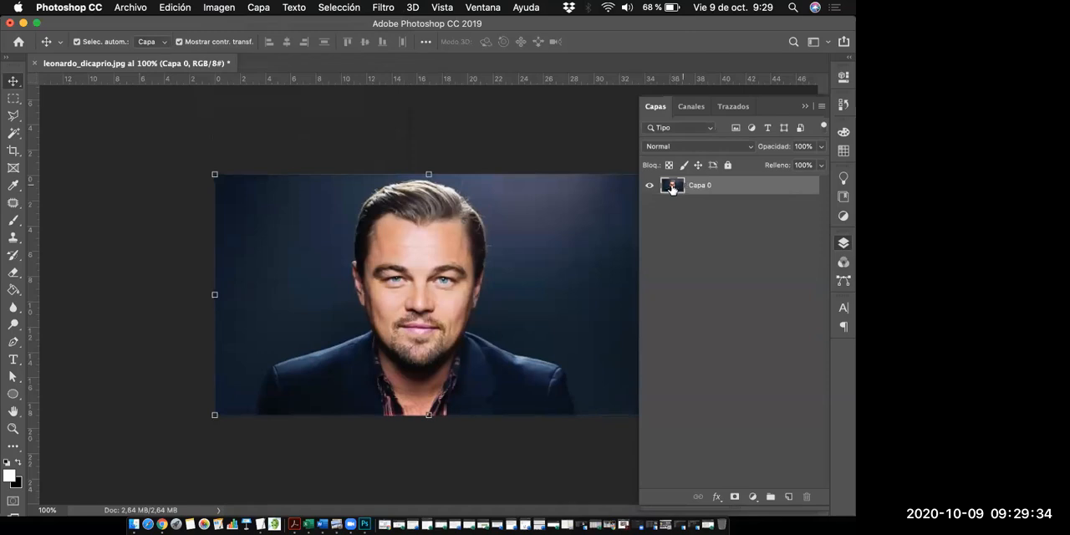
right_click(745, 186)
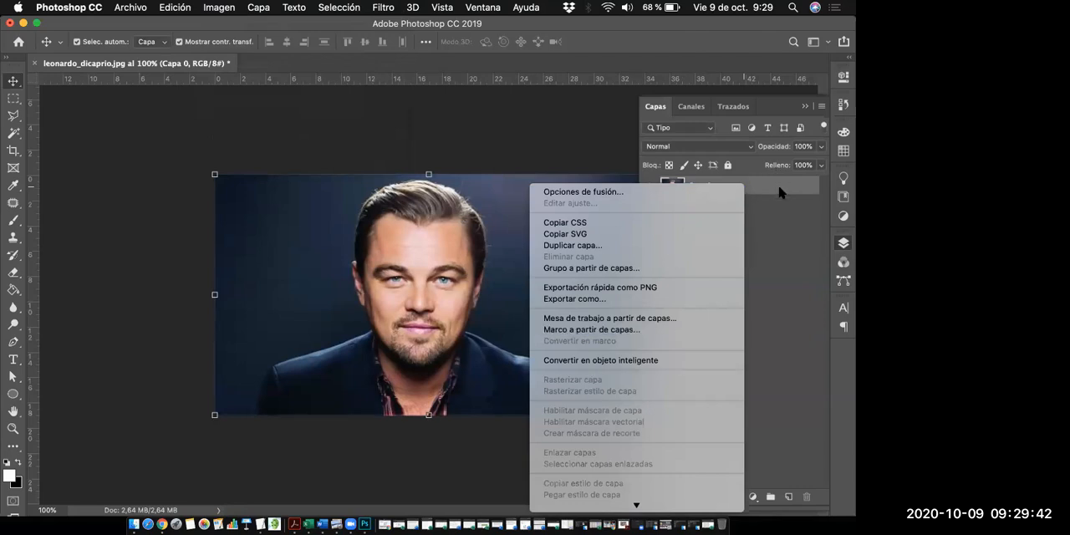
left_click(767, 217)
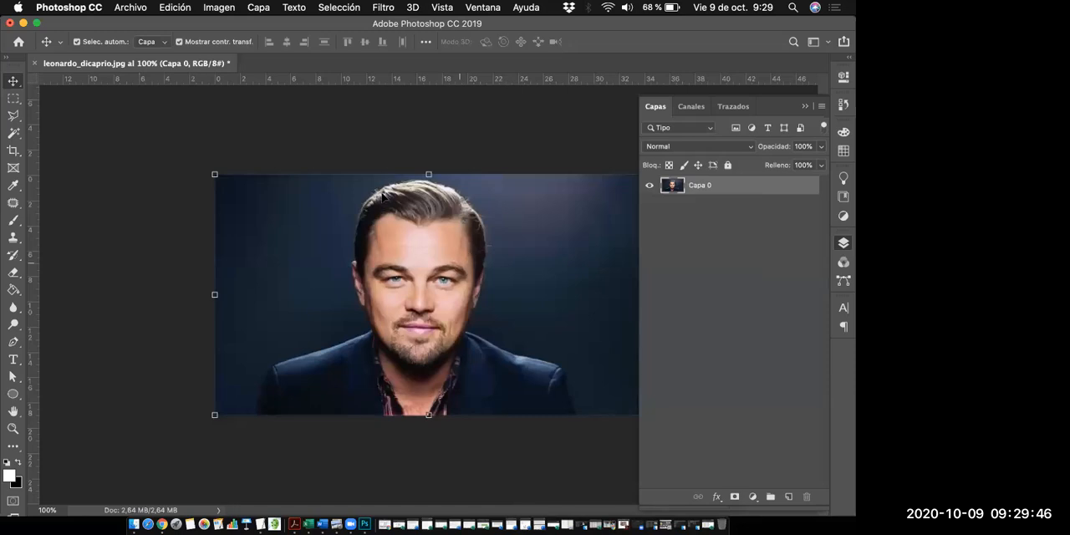
left_click(805, 106)
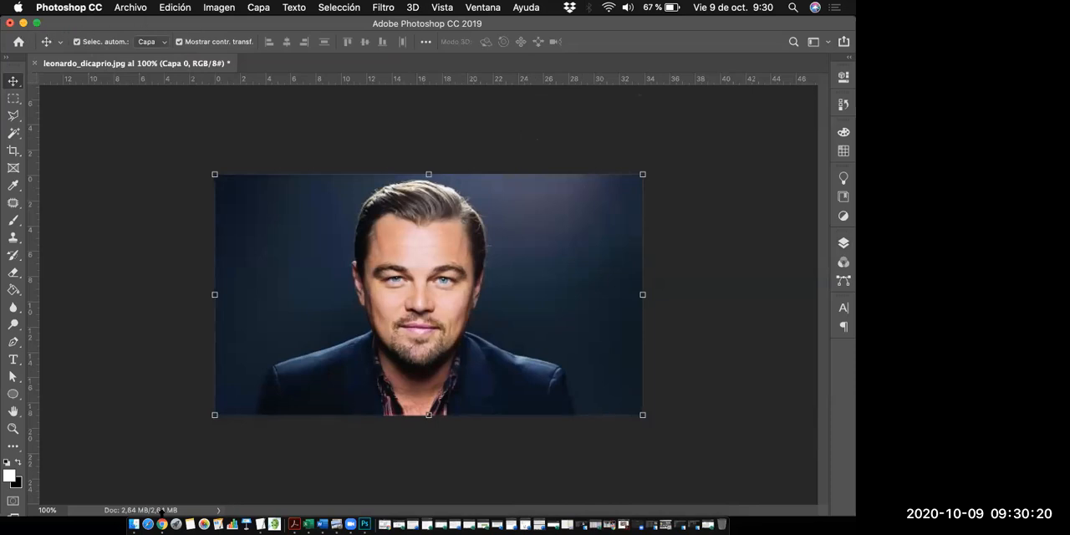
left_click(161, 524)
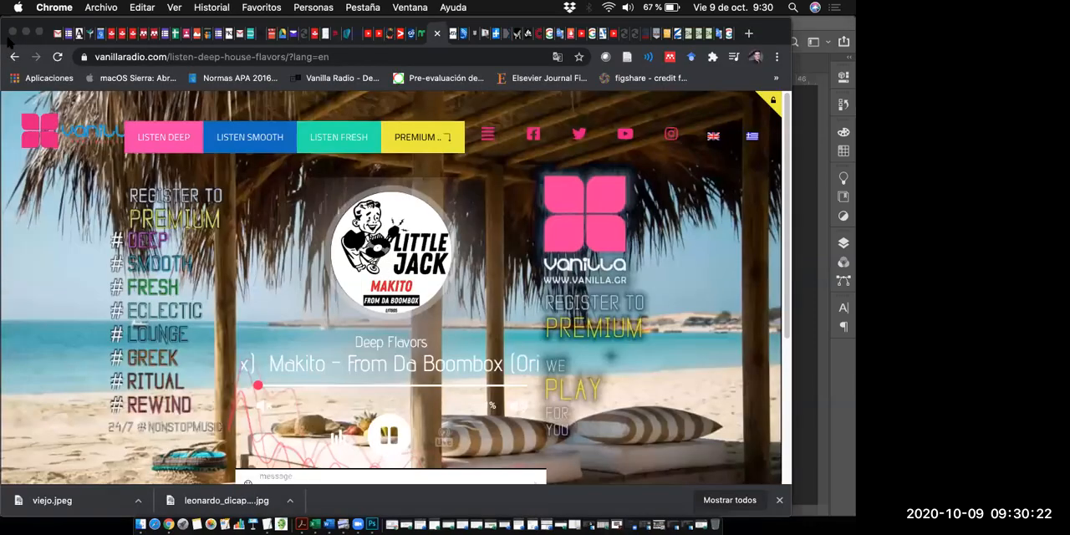
left_click(25, 31)
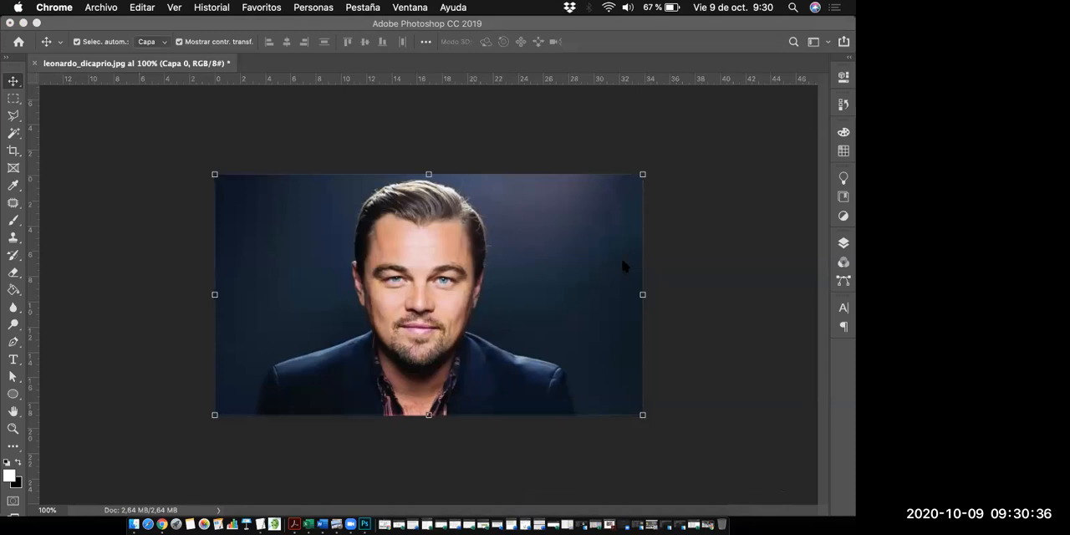
left_click(730, 223)
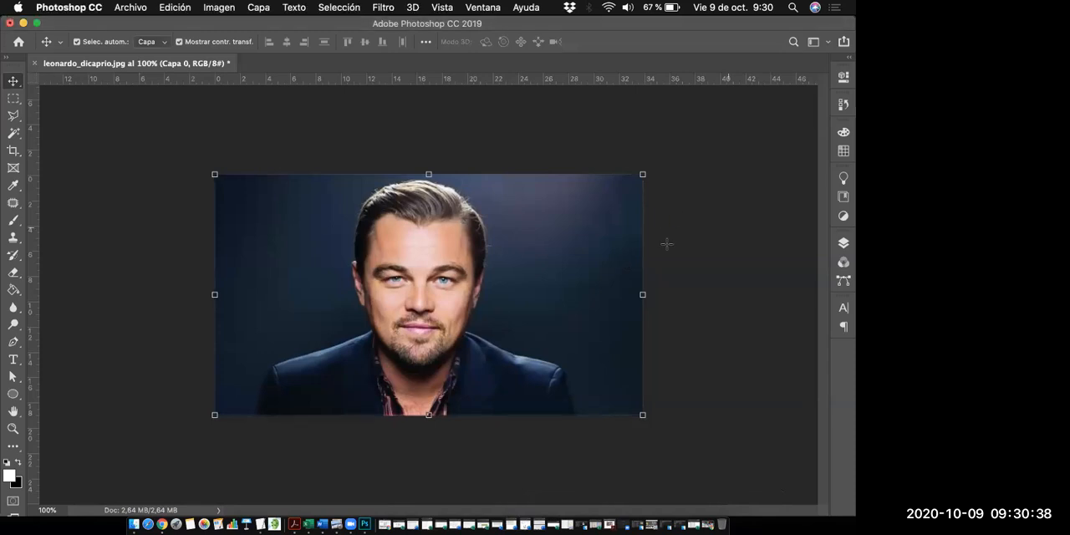
- Try elliptical marquee selections around the man's face, first a circle and then a narrower oval, and clear the selection
key("m")
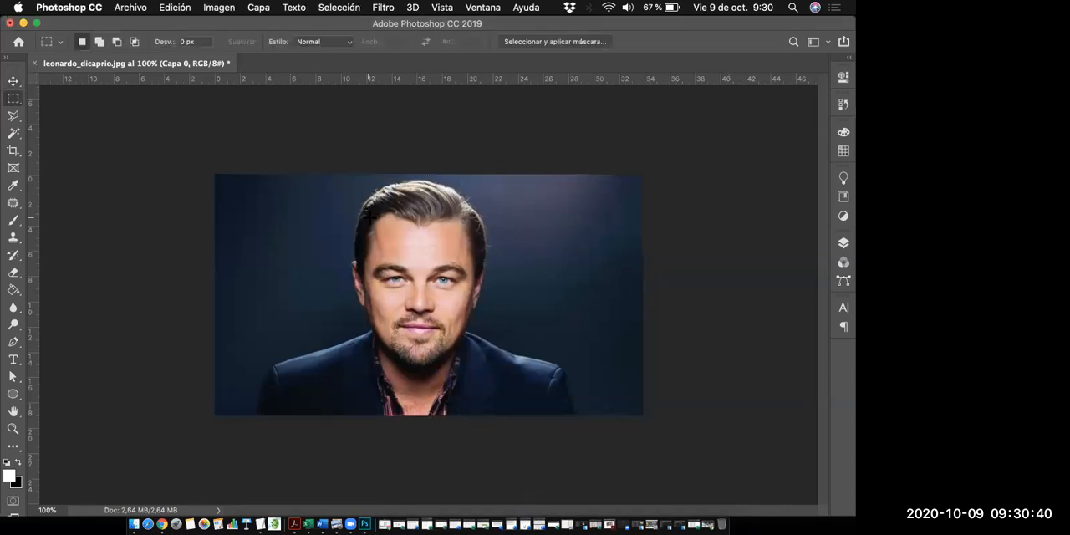
key("shift+m")
left_click_drag(352, 213, 505, 362)
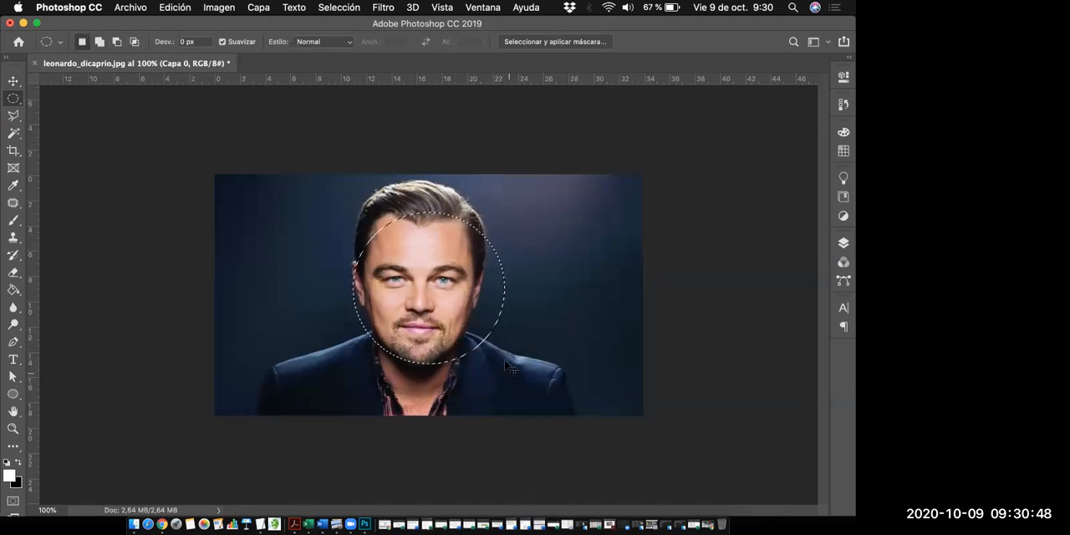
key("super+z")
left_click_drag(359, 213, 474, 364)
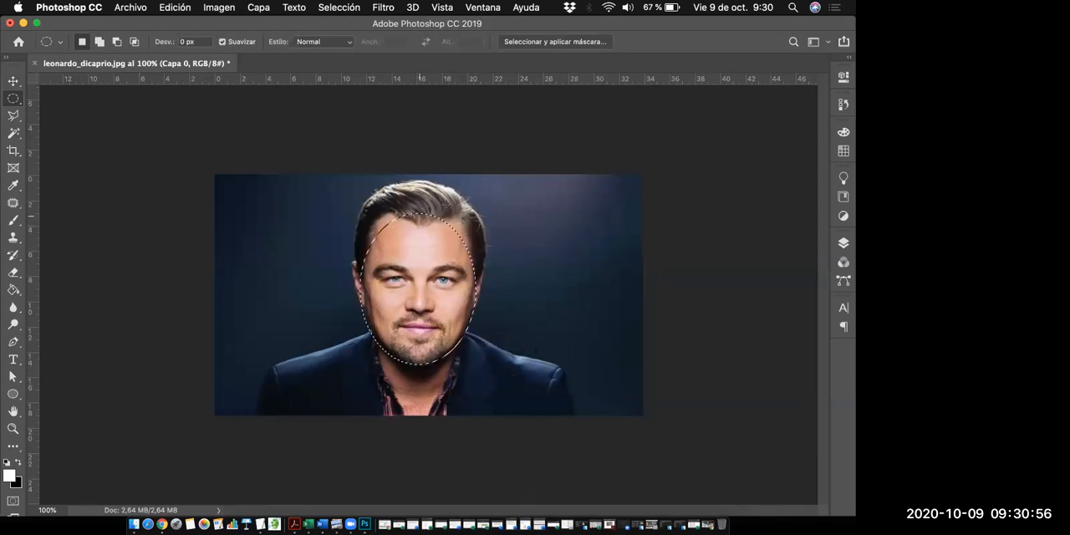
left_click(434, 236)
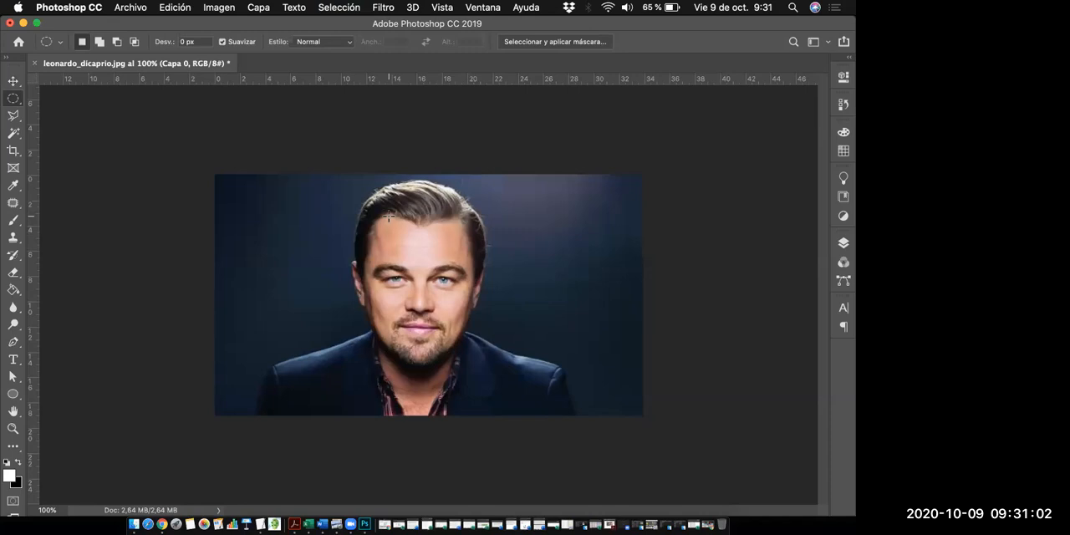
- Try a Pen tool triangle about 330 by 410 px from the forehead to the chin, delete it and deselect the layer
key("p")
left_click(364, 226)
left_click(473, 226)
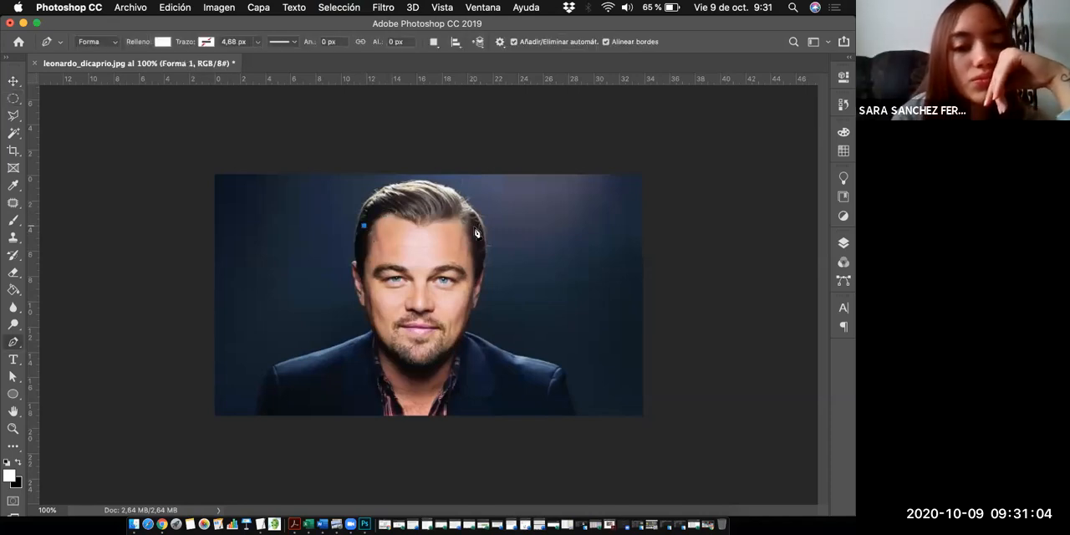
left_click(418, 363)
left_click(366, 228)
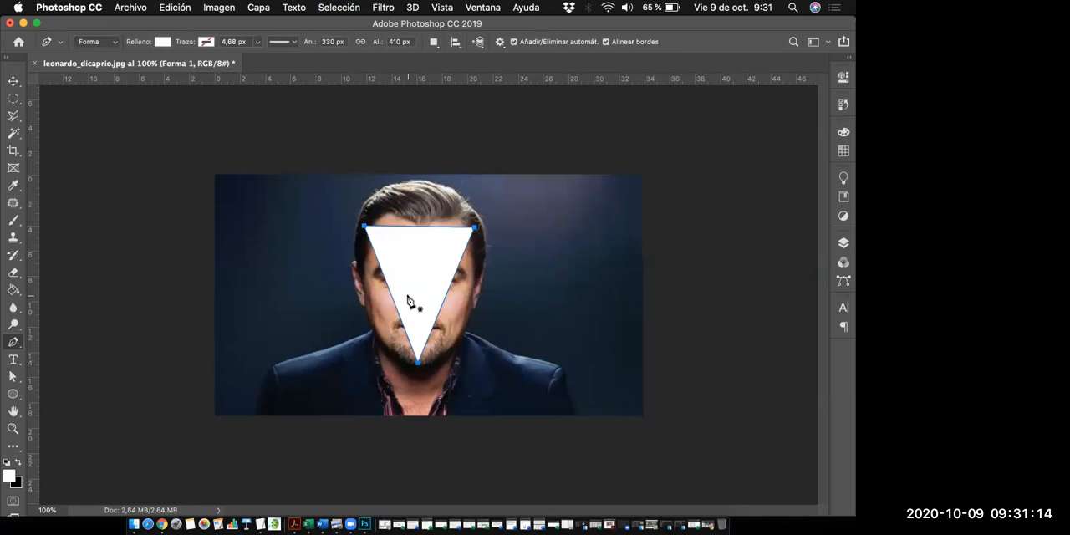
key("Delete")
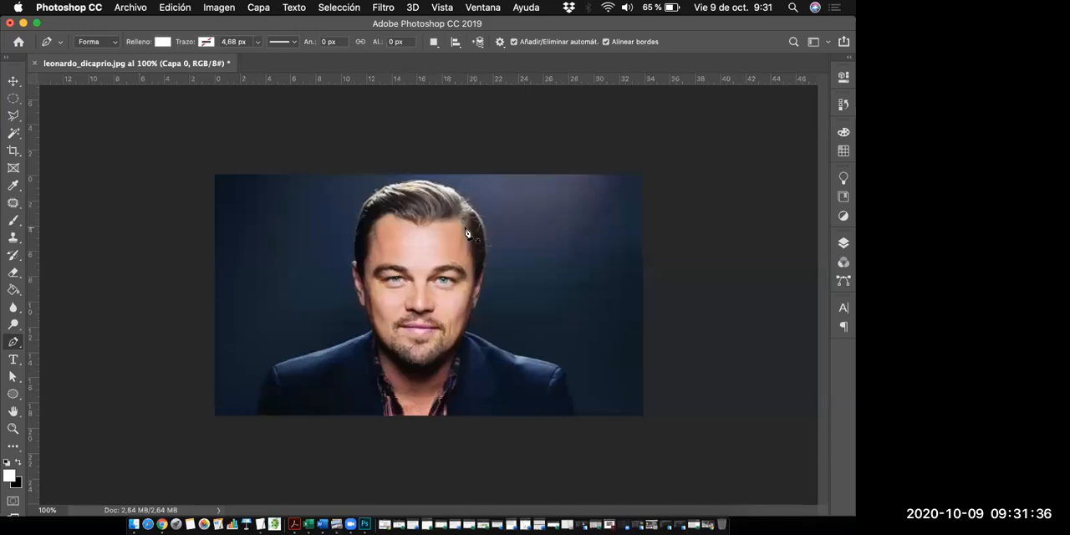
key("v")
left_click(688, 368)
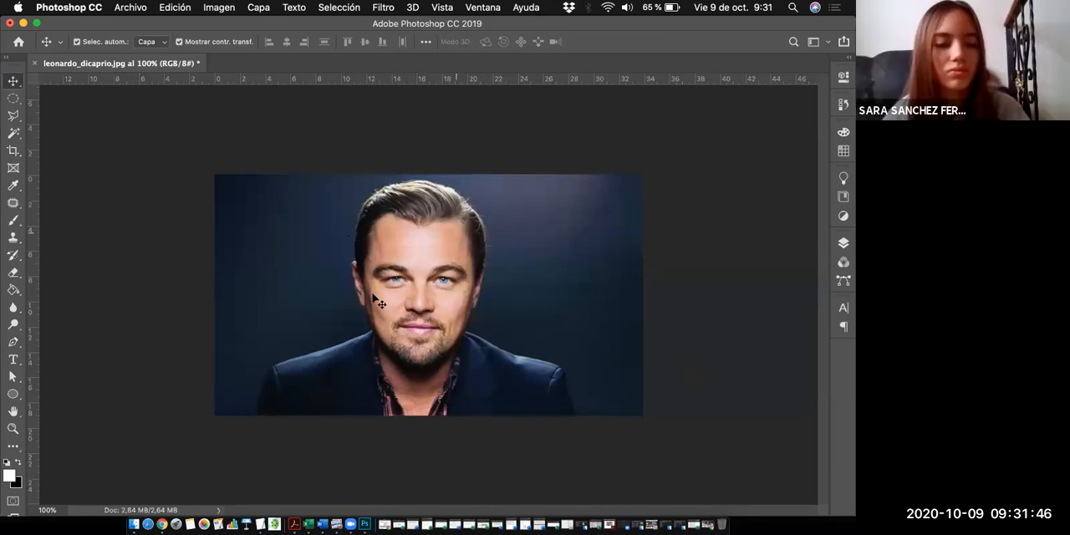
- Switch to Chrome and bring up the Google Images results for "cara anciano" from the start of the page
left_click(159, 519)
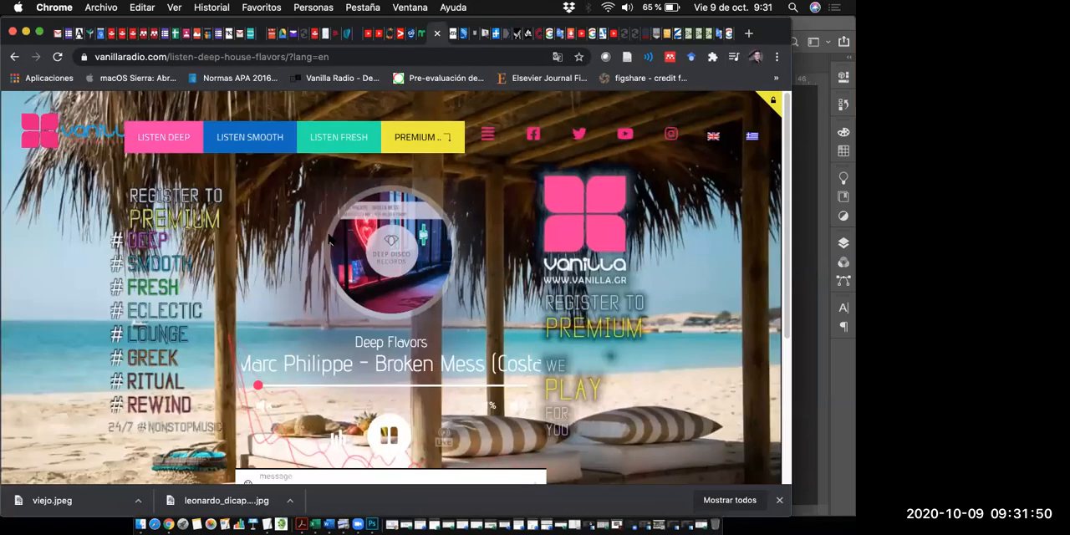
key("super+9")
left_click_drag(788, 153, 788, 119)
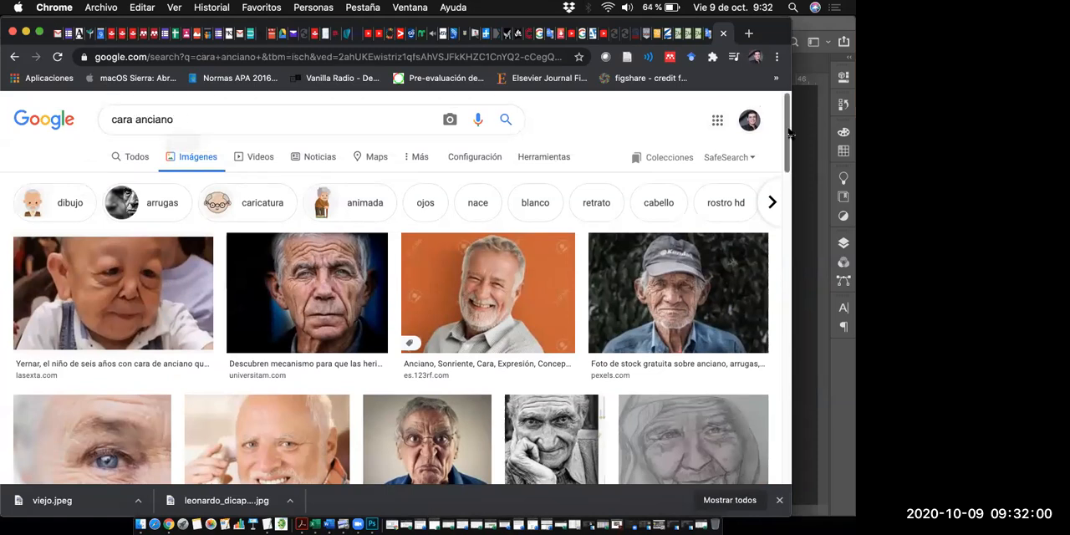
- Look through the "cara anciano" image results for elderly faces seen from the front, comparing their angle and lighting
scroll(790, 147, "down", 1)
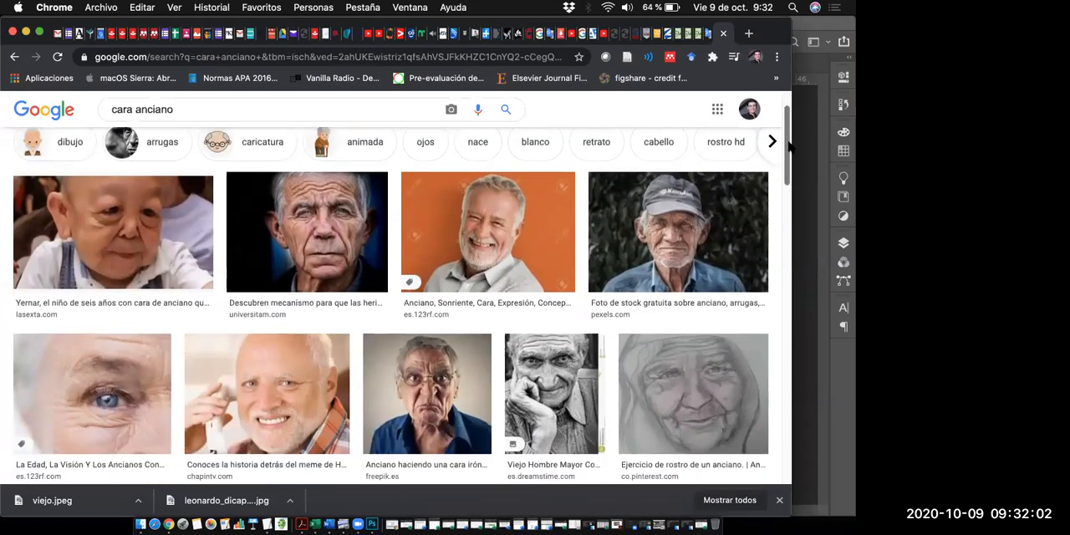
scroll(790, 151, "down", 1)
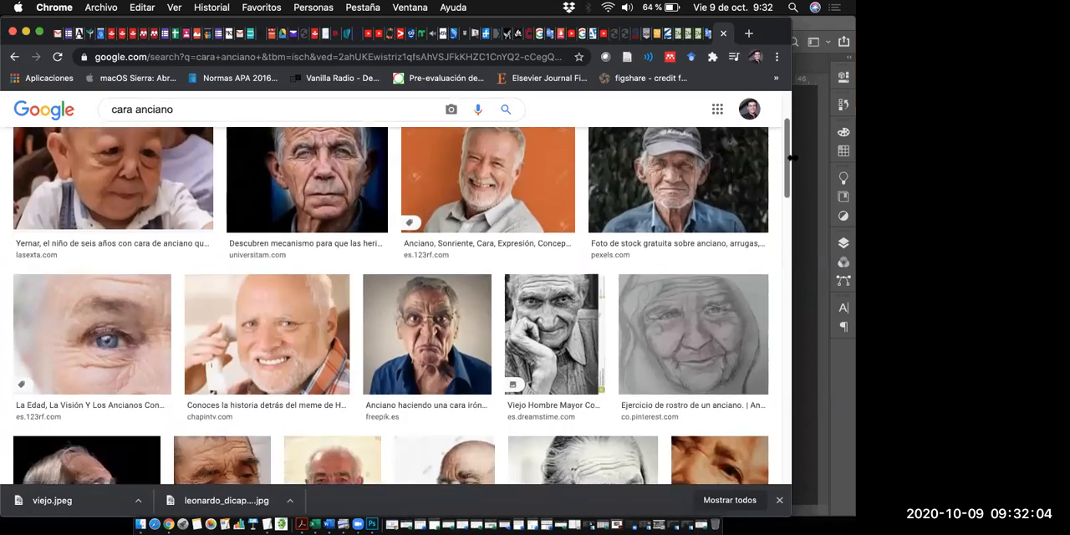
scroll(787, 130, "down", 1)
scroll(788, 126, "up", 3)
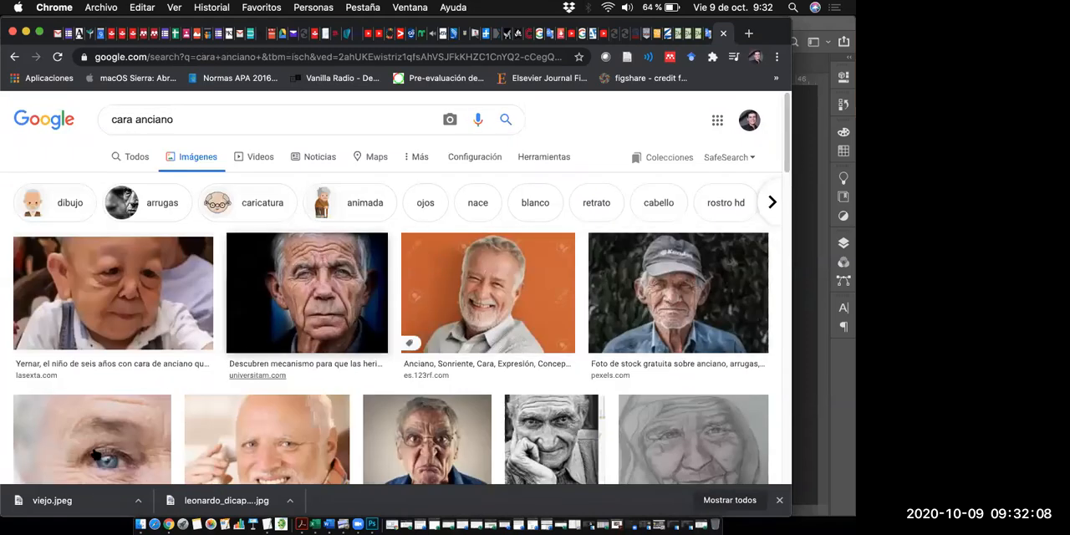
scroll(115, 396, "down", 2)
scroll(115, 397, "down", 5)
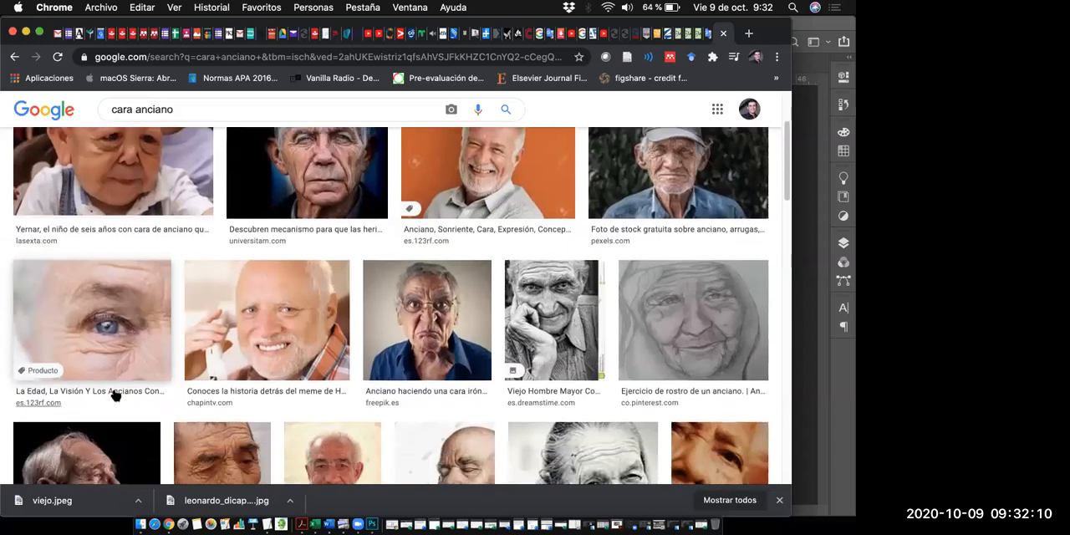
scroll(204, 180, "up", 2)
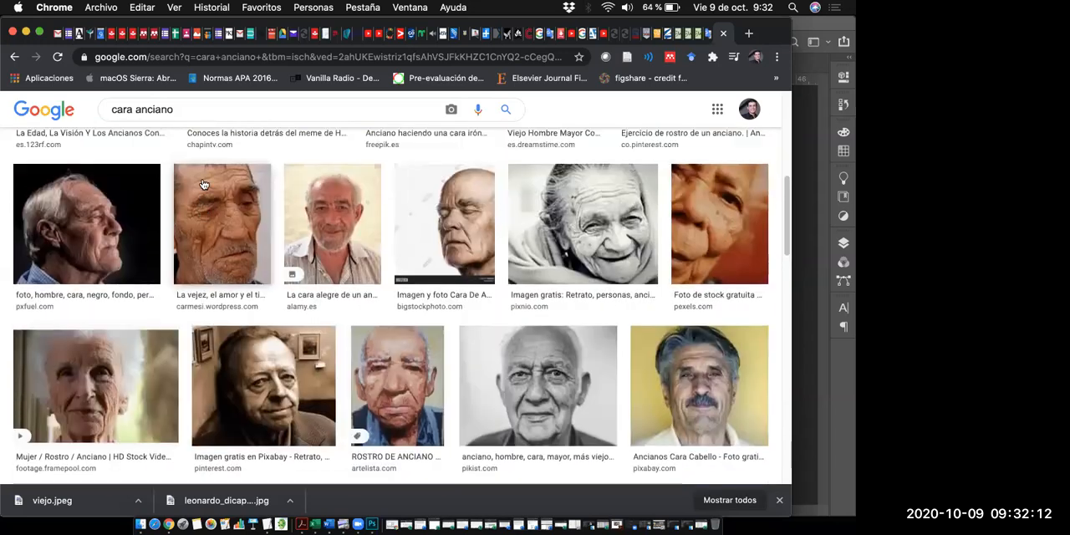
scroll(113, 193, "down", 4)
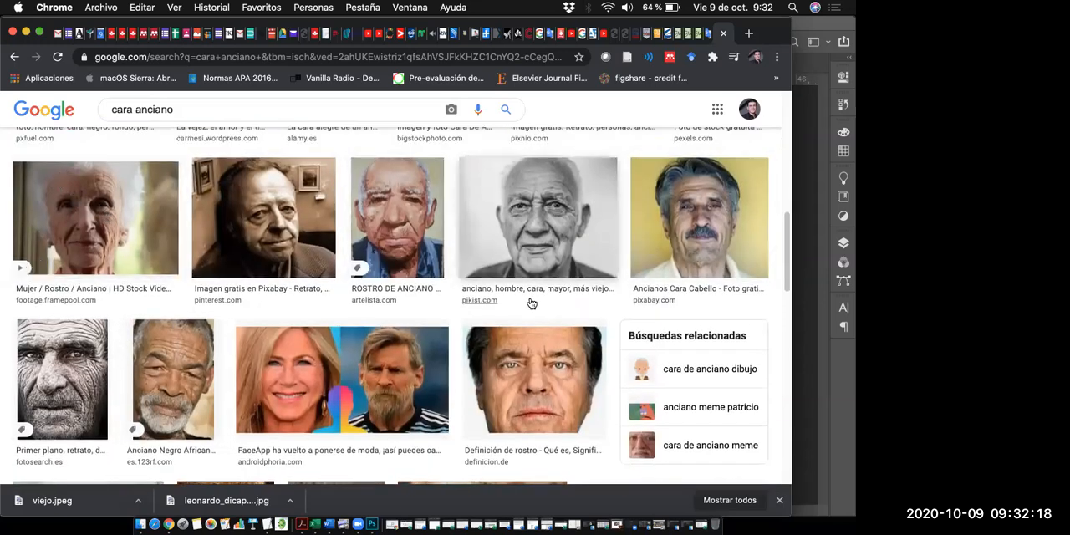
scroll(530, 303, "up", 2)
scroll(516, 315, "down", 8)
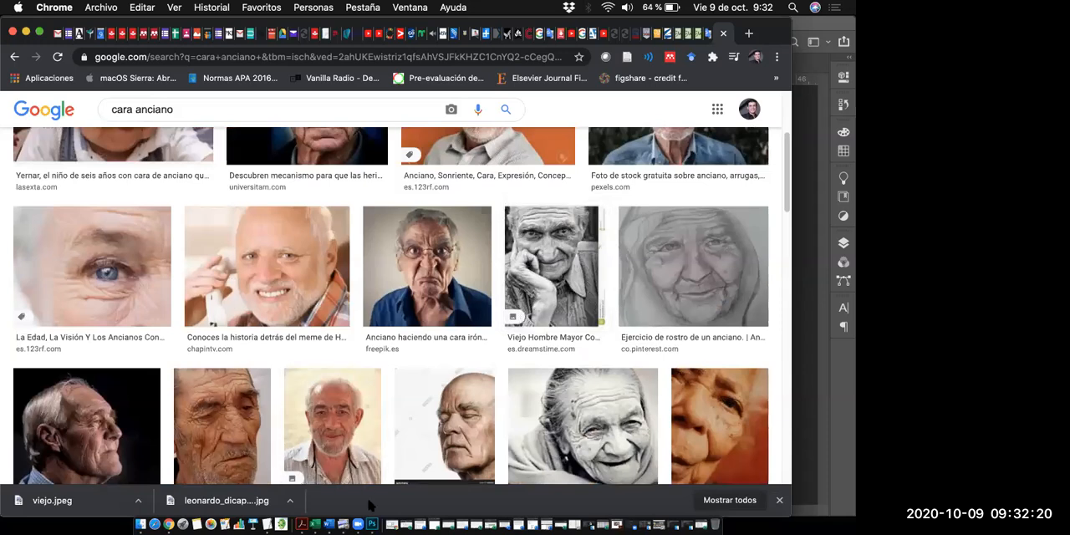
- Check the portrait's pose in Photoshop, and return to Chrome to look further down the image results
left_click(372, 524)
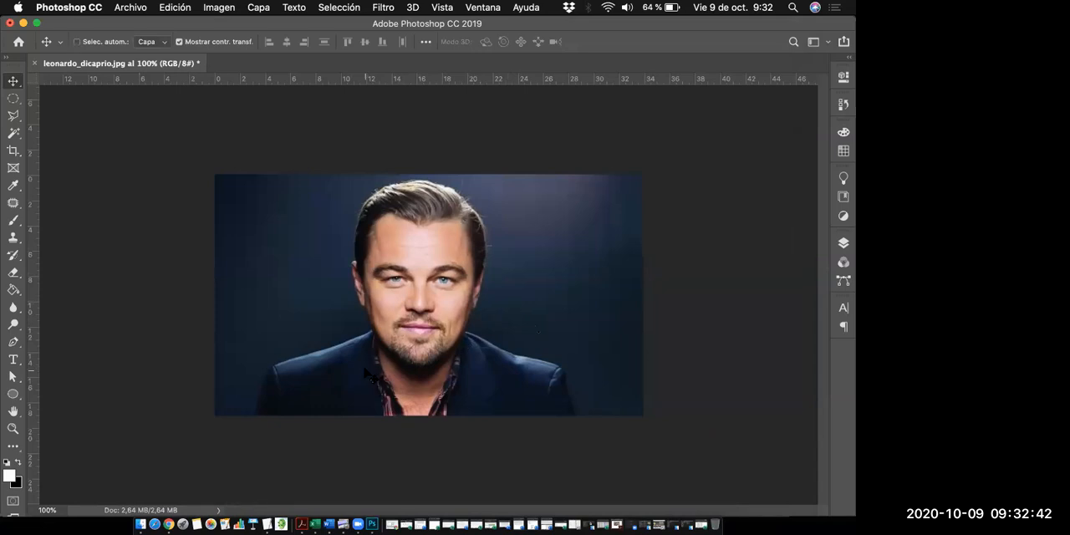
key("super+Tab")
scroll(377, 309, "up", 3)
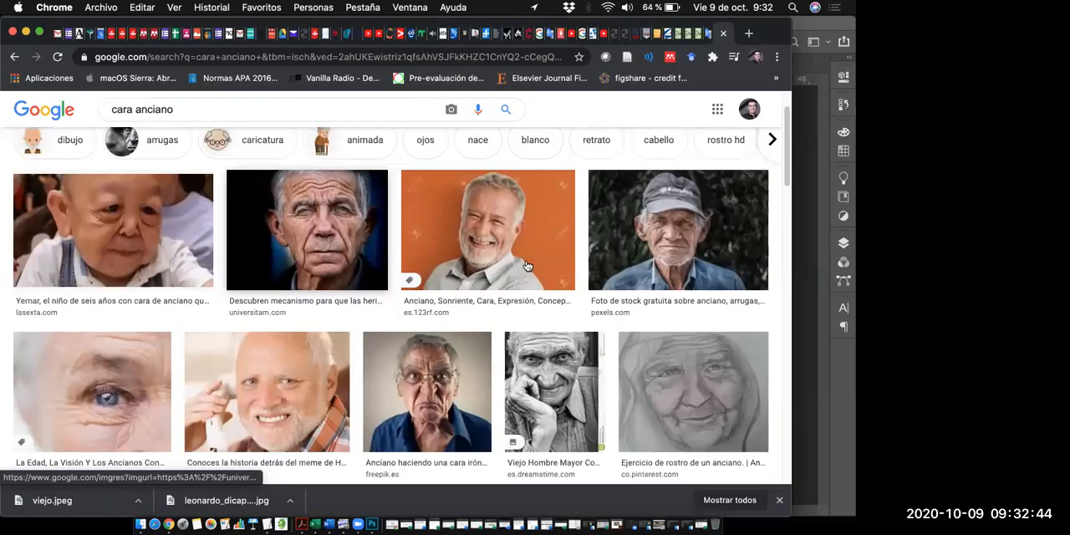
left_click_drag(786, 165, 784, 295)
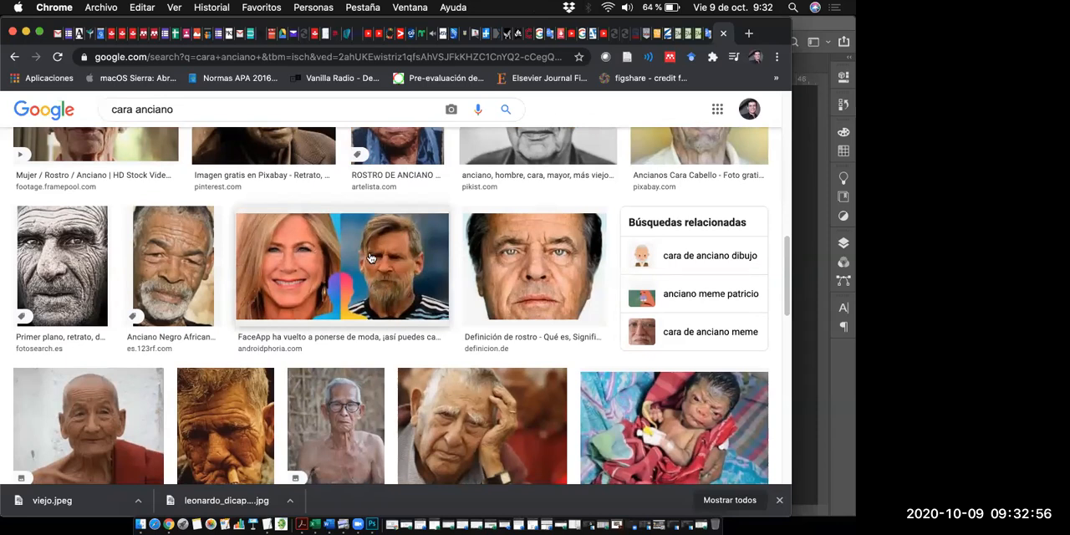
- Preview the FaceApp image from androidphoria.com and its related images, and close the preview
left_click(400, 292)
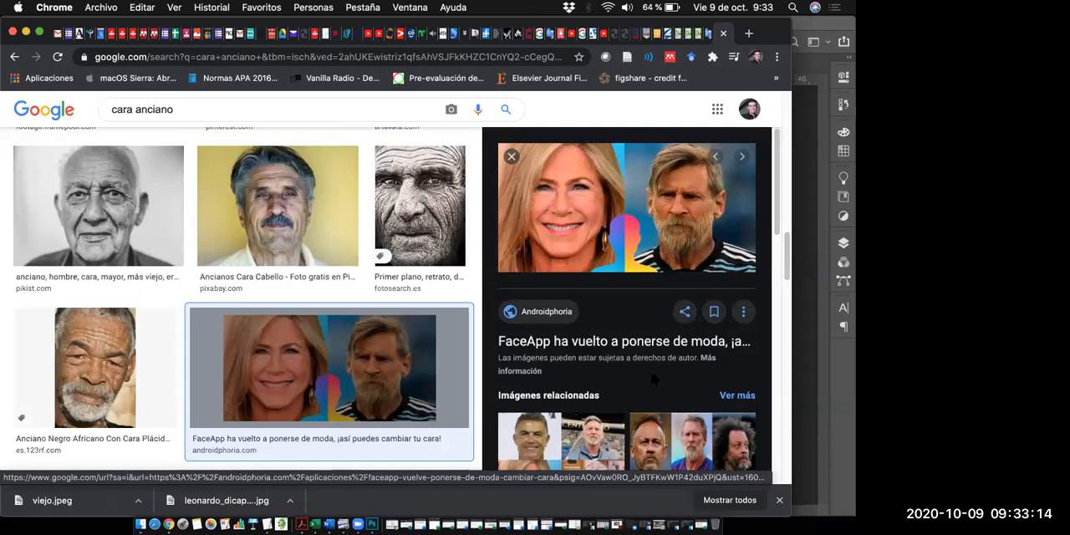
scroll(543, 259, "down", 2)
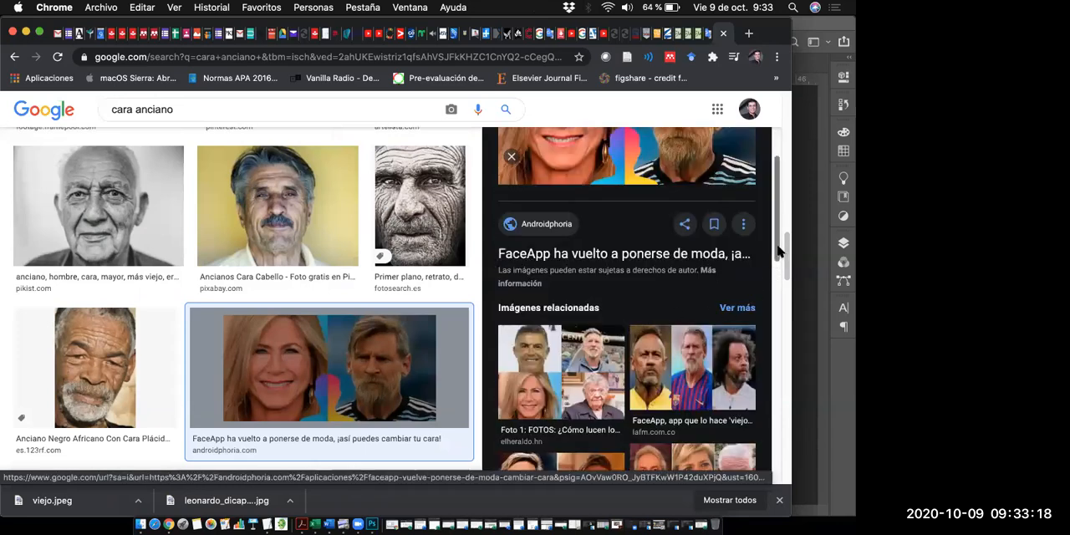
left_click_drag(777, 248, 758, 159)
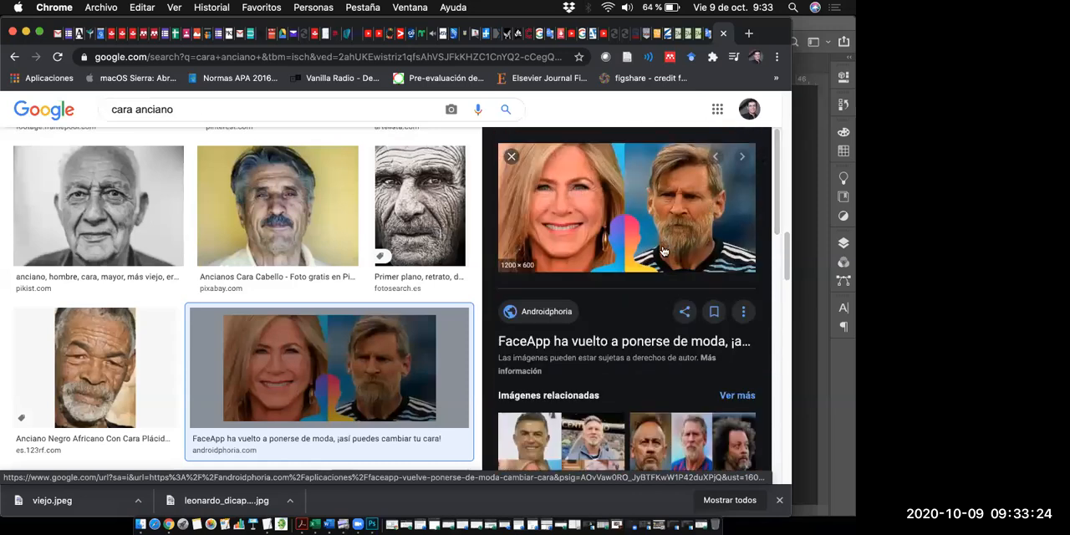
left_click(512, 158)
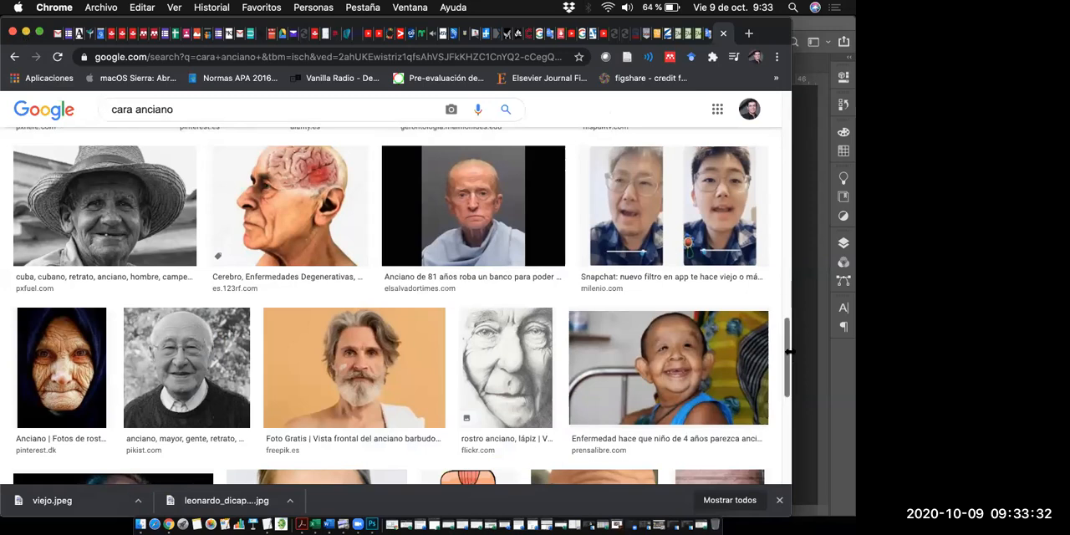
- Review the elderly face results again from the start, and switch to Photoshop to compare them with the portrait
scroll(785, 355, "up", 10)
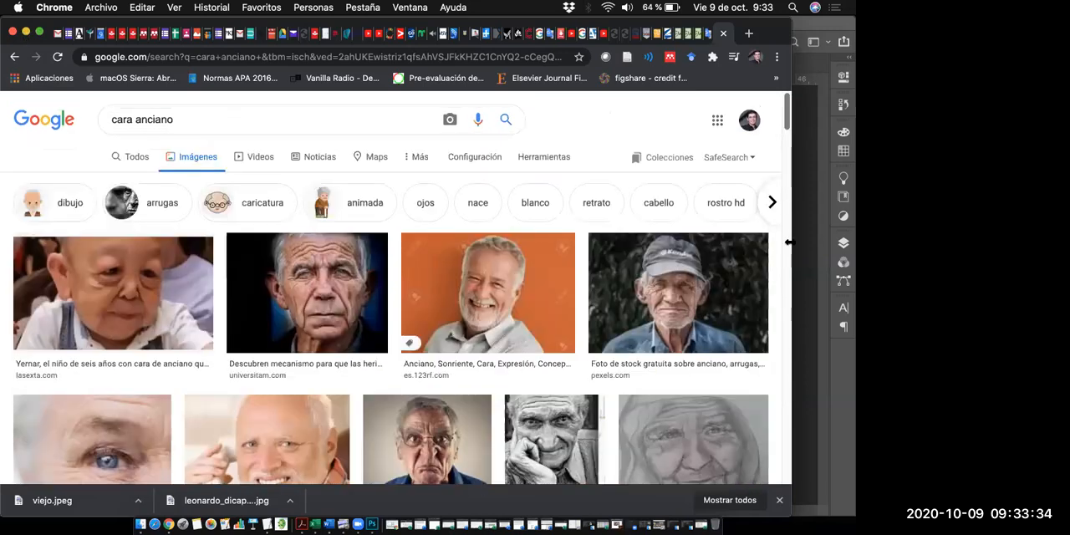
scroll(787, 242, "down", 1)
scroll(787, 233, "up", 2)
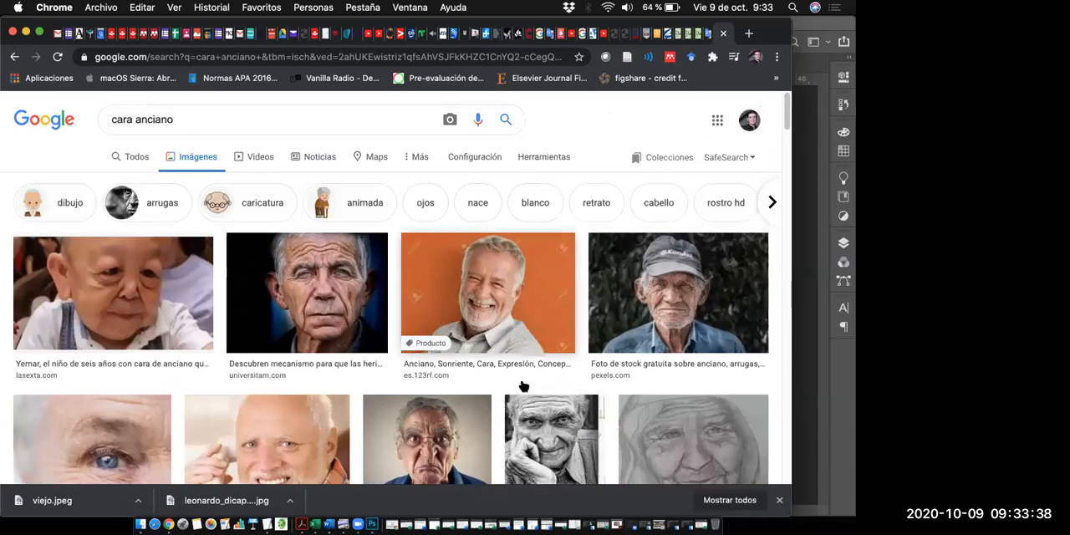
left_click_drag(783, 126, 784, 194)
scroll(787, 144, "down", 2)
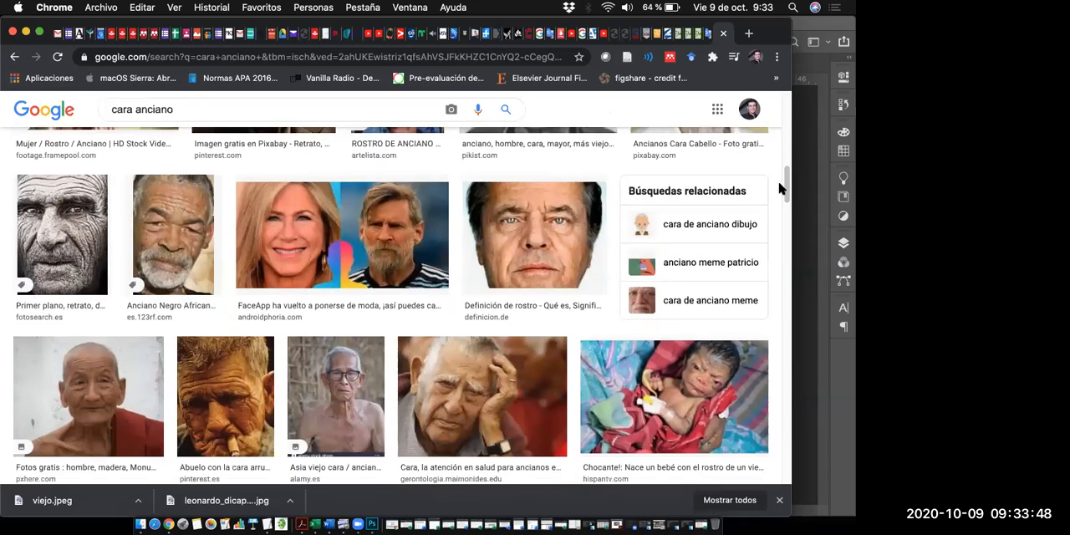
key("super+Tab")
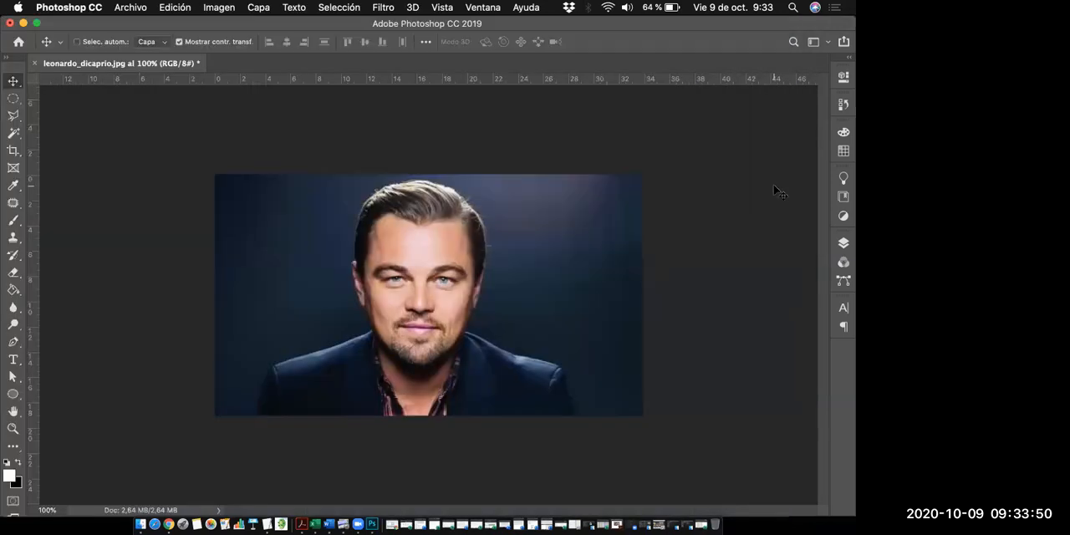
- Return to Chrome, preview the universitam.com photo of the elderly man and view its image saving options, closing them without saving
key("super+Tab")
scroll(786, 191, "up", 6)
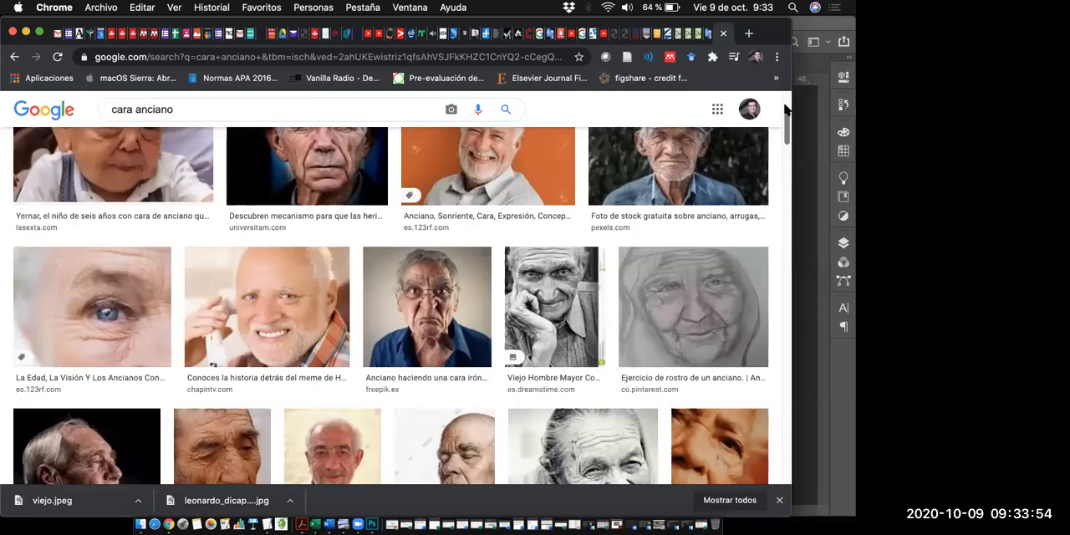
scroll(786, 108, "up", 3)
left_click(301, 322)
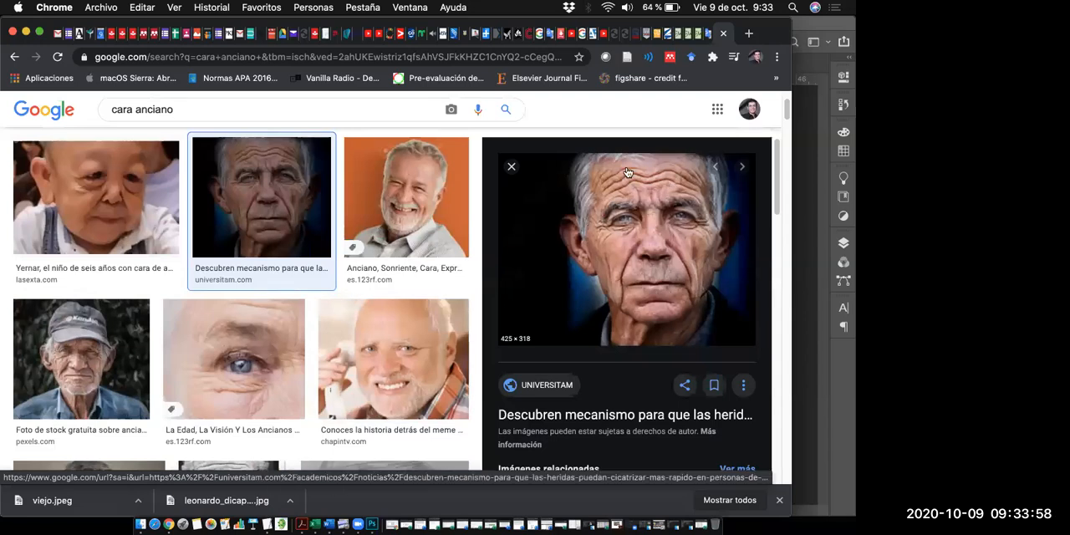
right_click(630, 285)
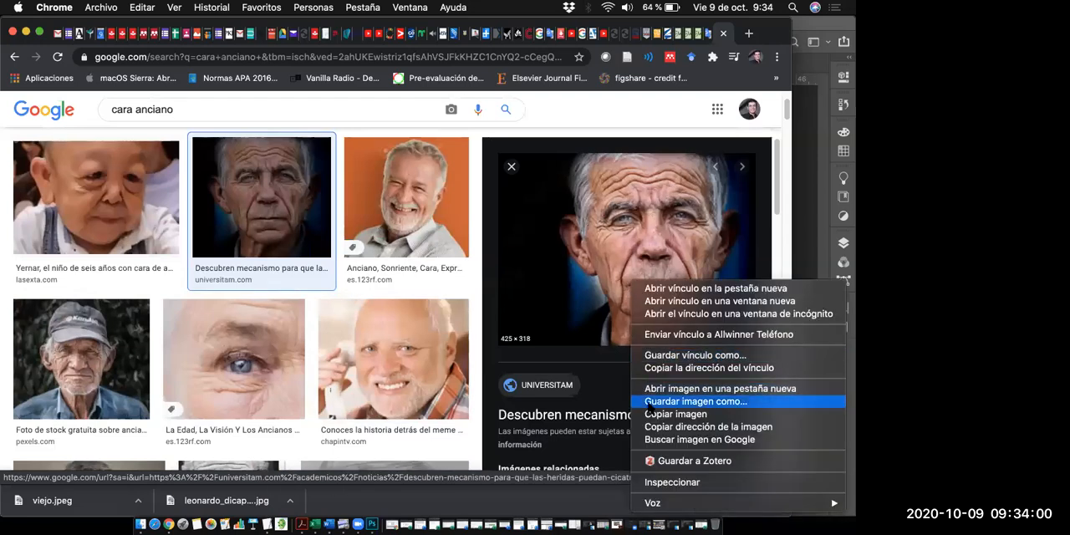
left_click(590, 167)
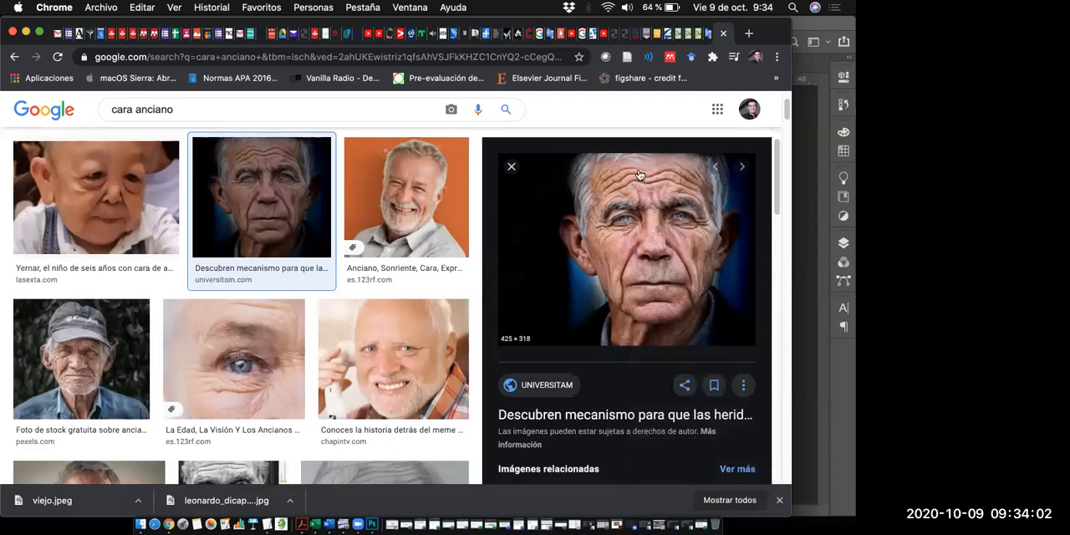
right_click(629, 214)
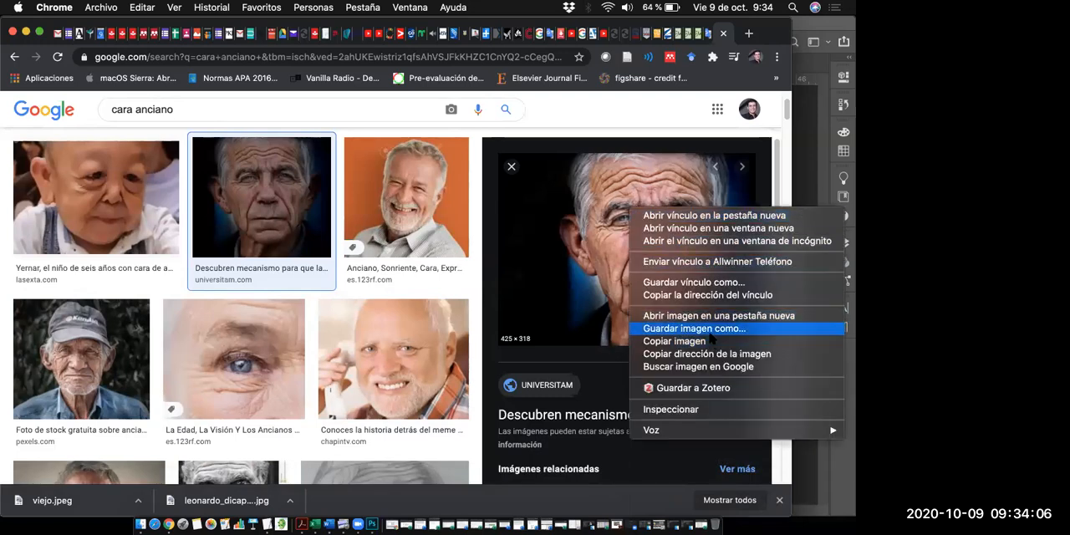
left_click(780, 36)
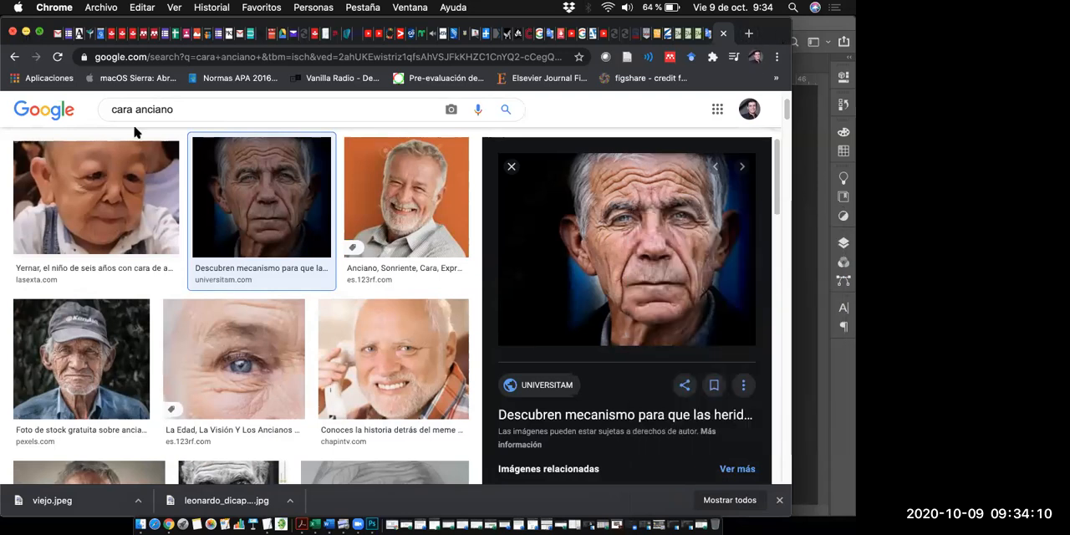
- Minimize Chrome, reveal the desktop and place viejo.jpeg into the leonardo_dicaprio.jpg document in Photoshop
left_click(26, 32)
key("F11")
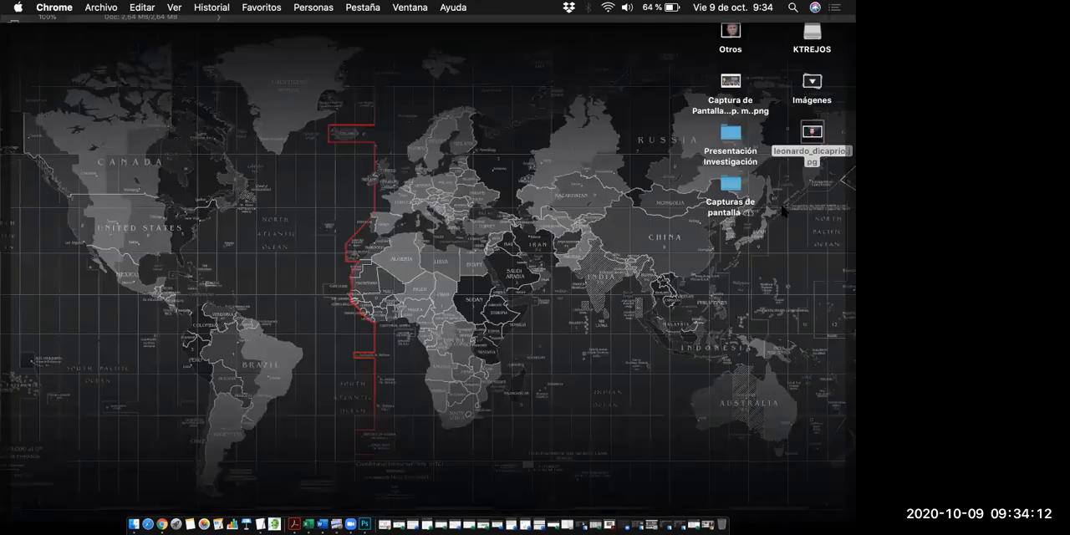
left_click(727, 48)
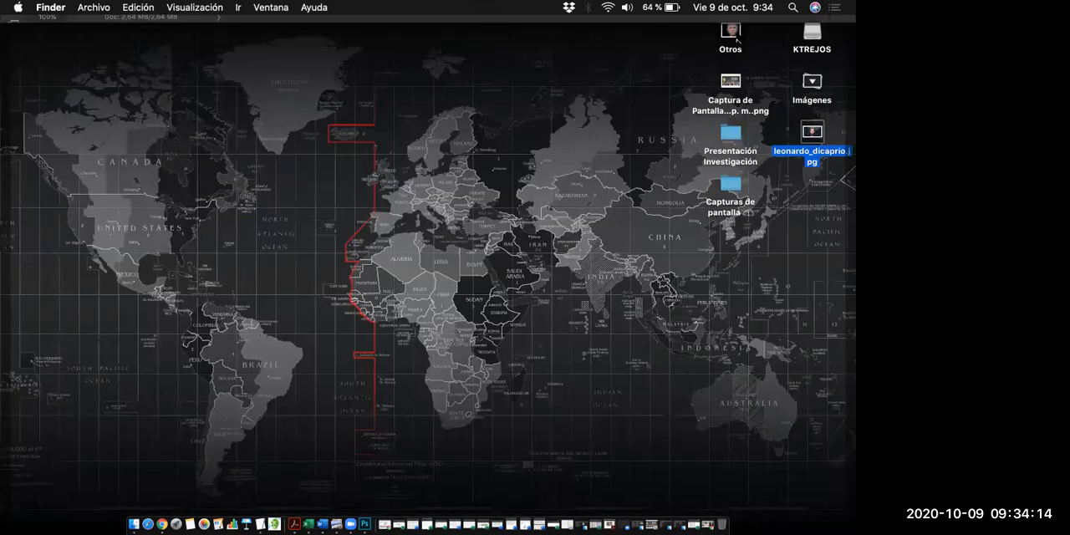
left_click(730, 31)
left_click(733, 84)
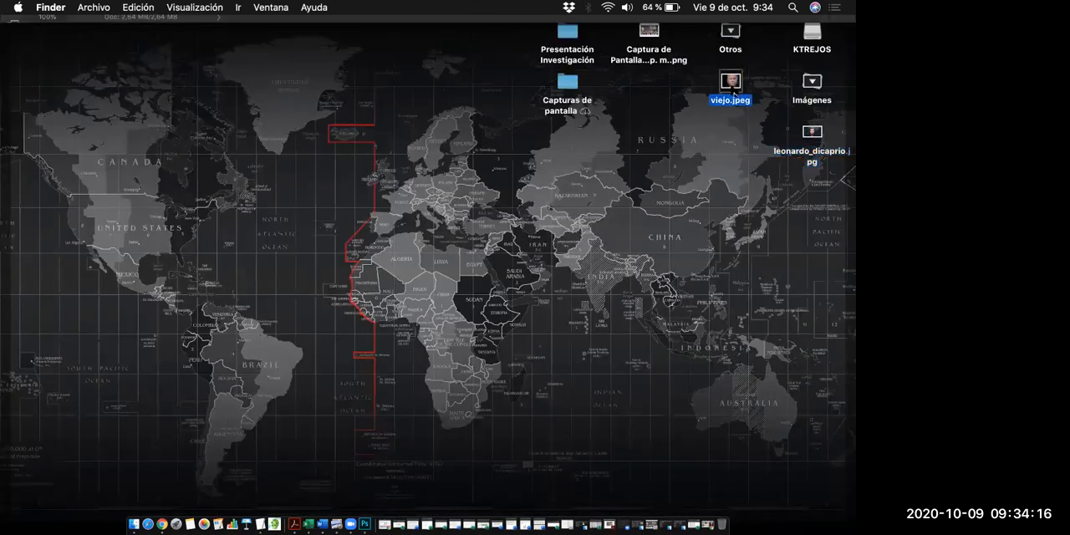
left_click_drag(732, 86, 421, 297)
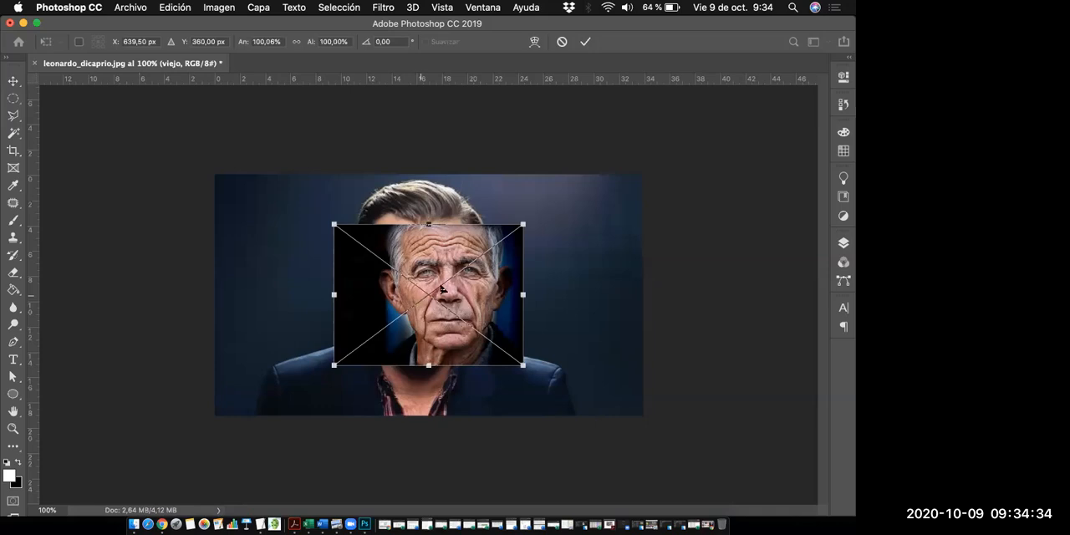
- Move the placed photo beside the younger man's face, to X 173,50 px, and set the viejo layer's opacity to 36%
left_click_drag(426, 244, 361, 305)
left_click_drag(298, 249, 289, 261)
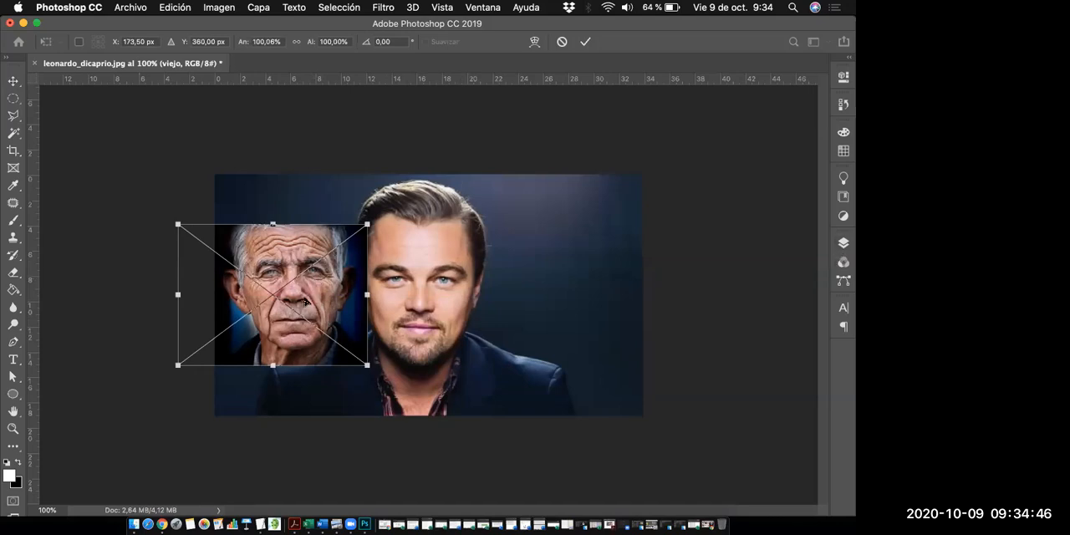
key("F7")
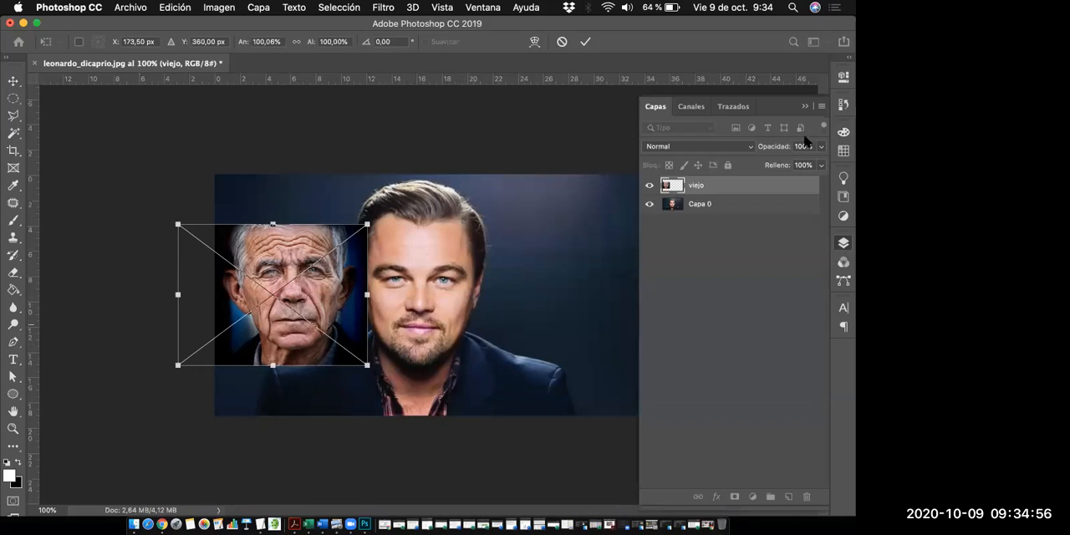
left_click(821, 147)
left_click_drag(820, 162, 780, 163)
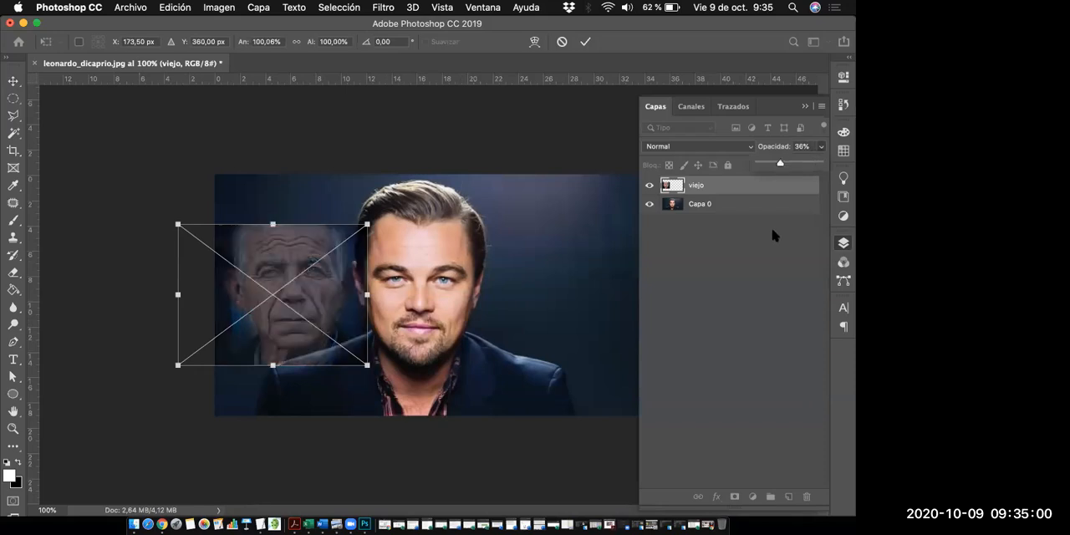
left_click(805, 107)
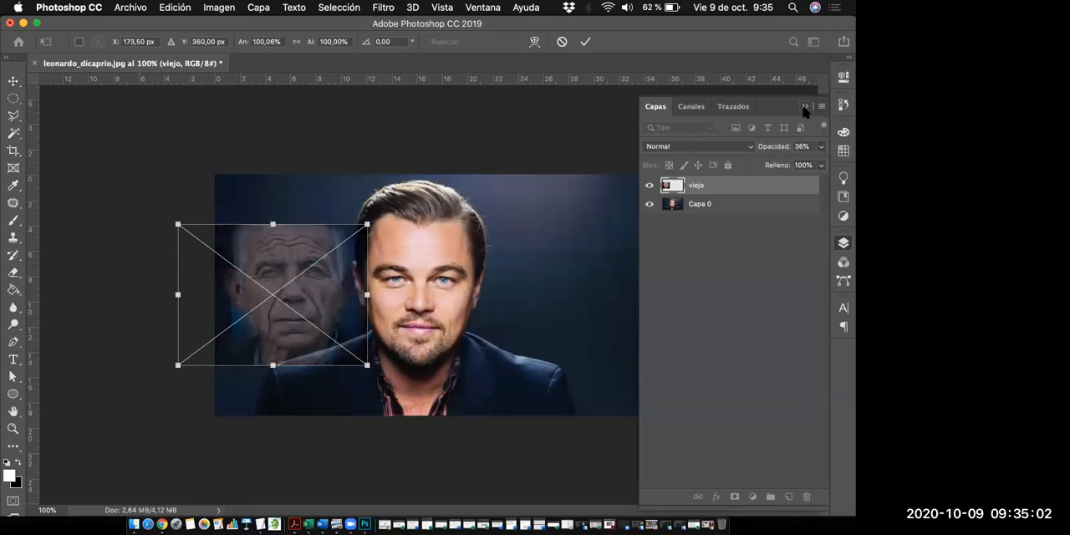
left_click(805, 107)
- Move the semi-transparent old man's photo over the younger man's face, to about X 548,5 px, and show the layer list
left_click_drag(314, 271, 424, 271)
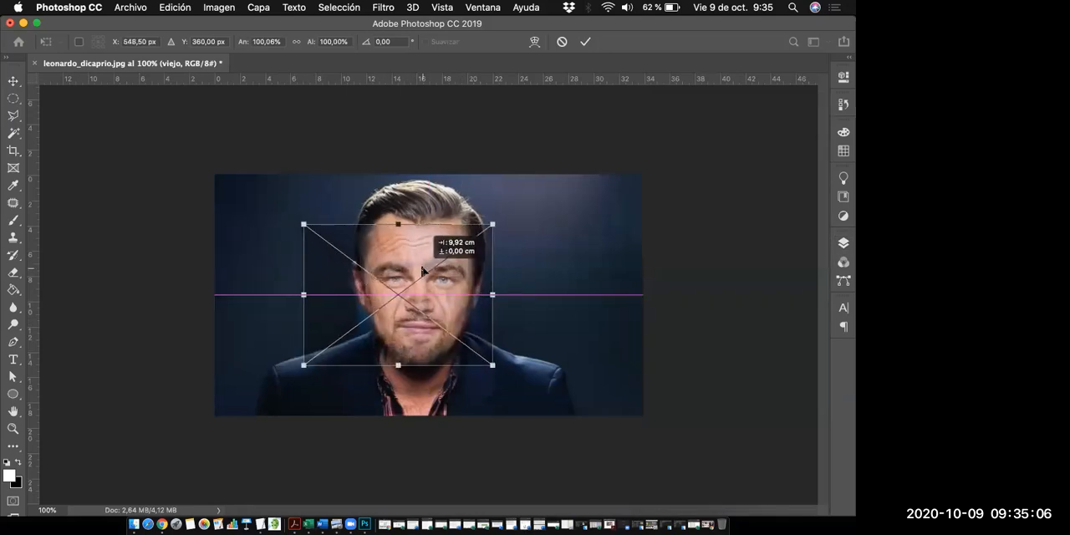
left_click_drag(513, 280, 514, 280)
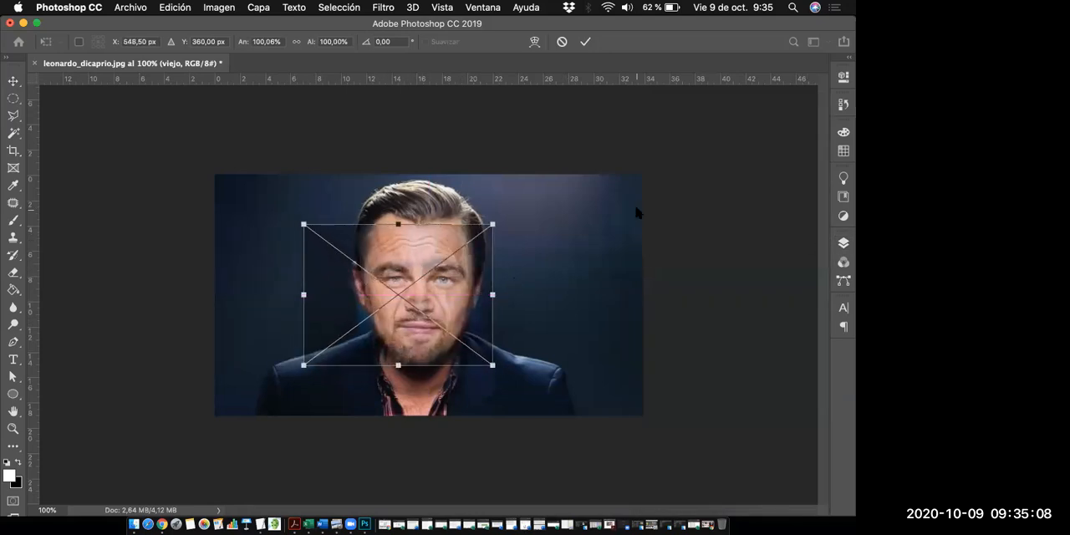
key("F7")
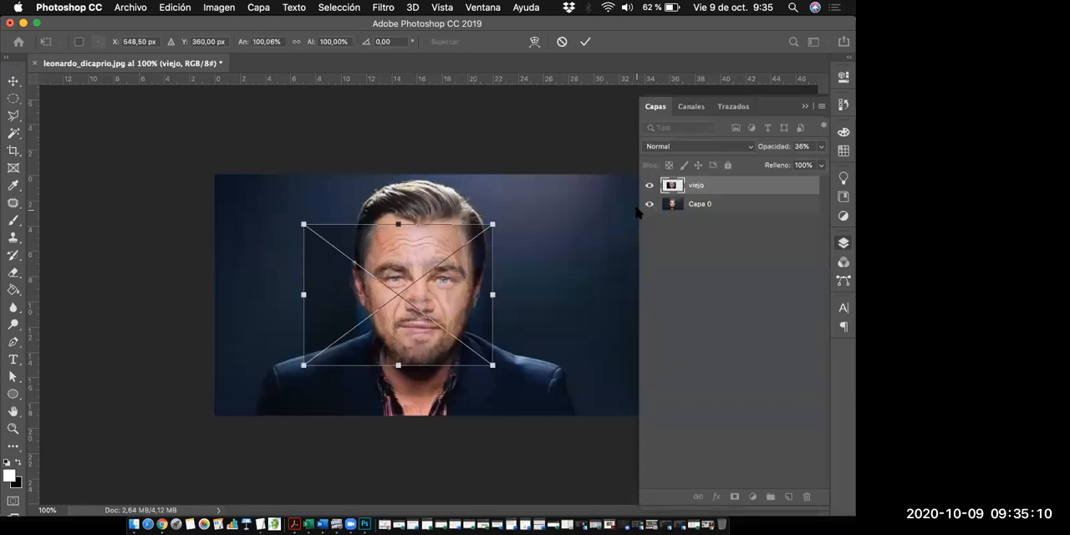
- Raise the viejo layer's opacity to 49% and collapse the layer list
left_click(821, 146)
left_click_drag(781, 164, 788, 166)
left_click(805, 107)
left_click(805, 106)
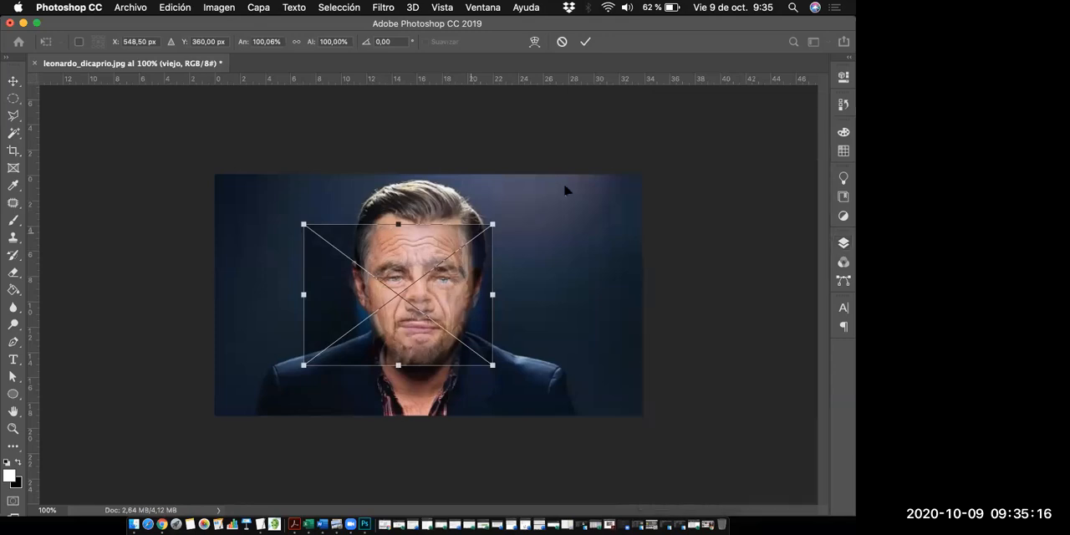
- Enlarge the old man's photo over the younger face to about 112,24% width and 102,36% height, centred near X 552 px, Y 382 px
left_click_drag(495, 219, 529, 207)
left_click_drag(444, 288, 432, 305)
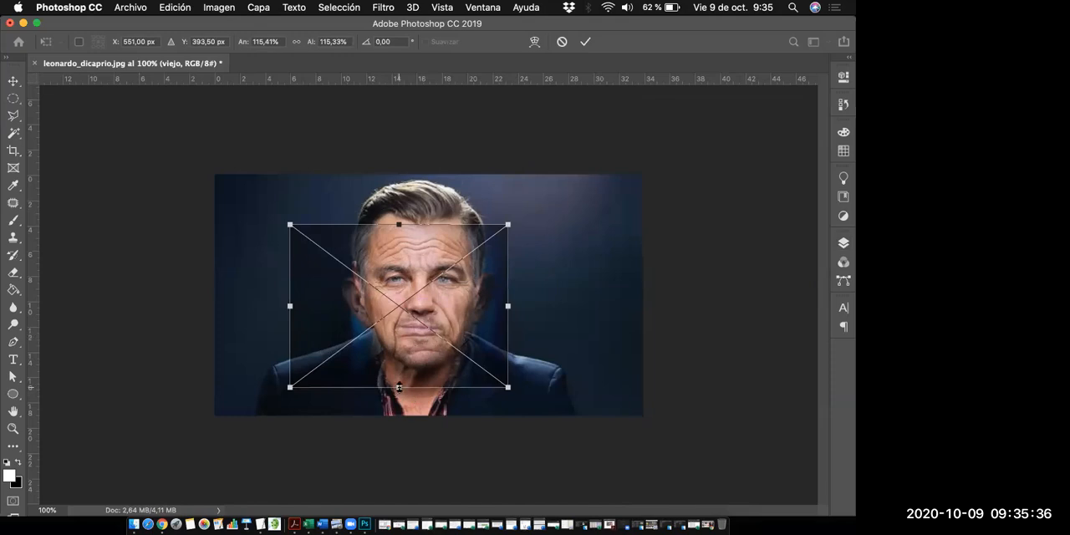
left_click_drag(399, 383, 400, 376)
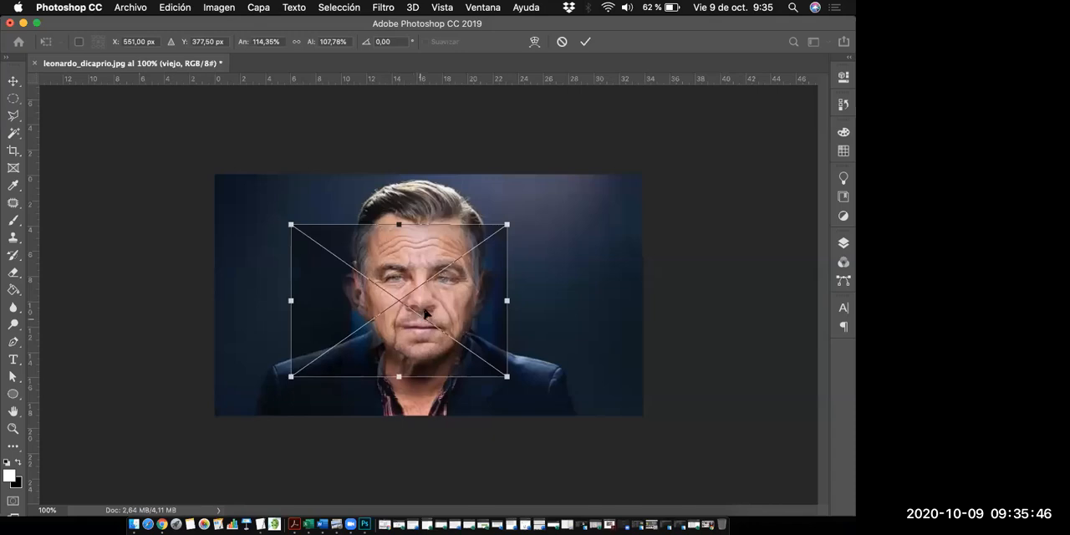
left_click_drag(289, 222, 286, 221)
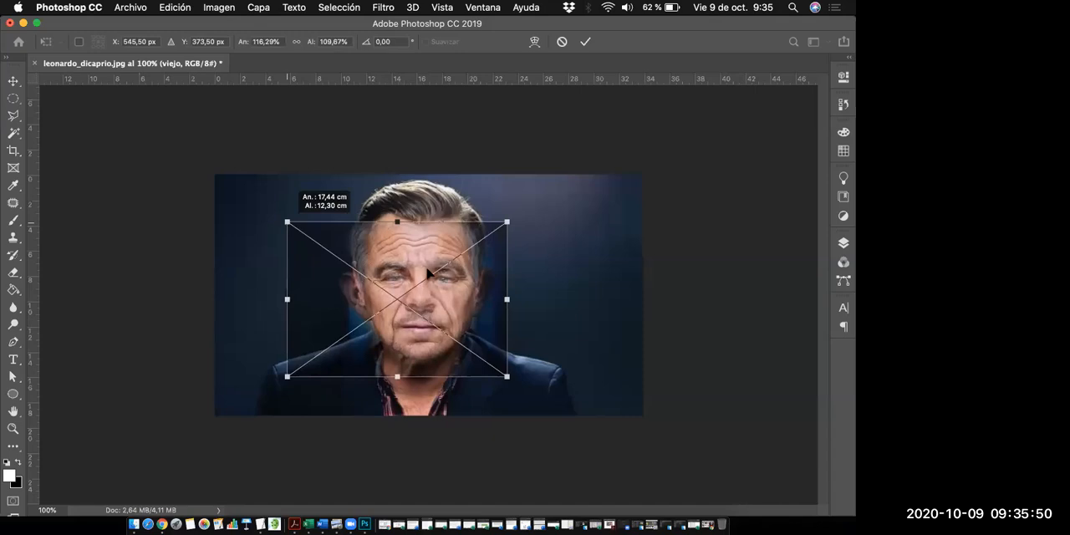
left_click_drag(397, 223, 397, 230)
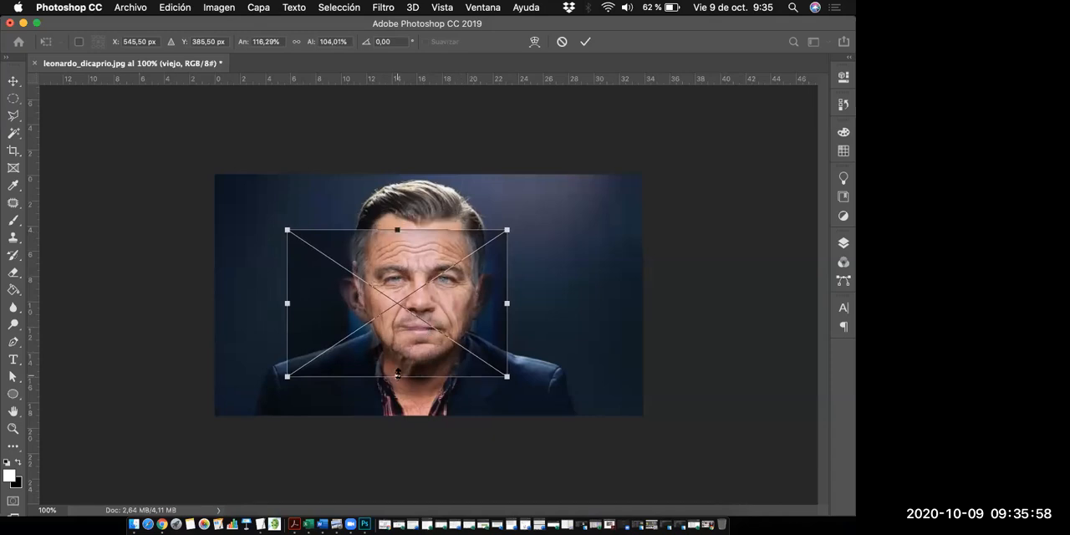
left_click_drag(398, 374, 398, 376)
left_click_drag(290, 303, 292, 301)
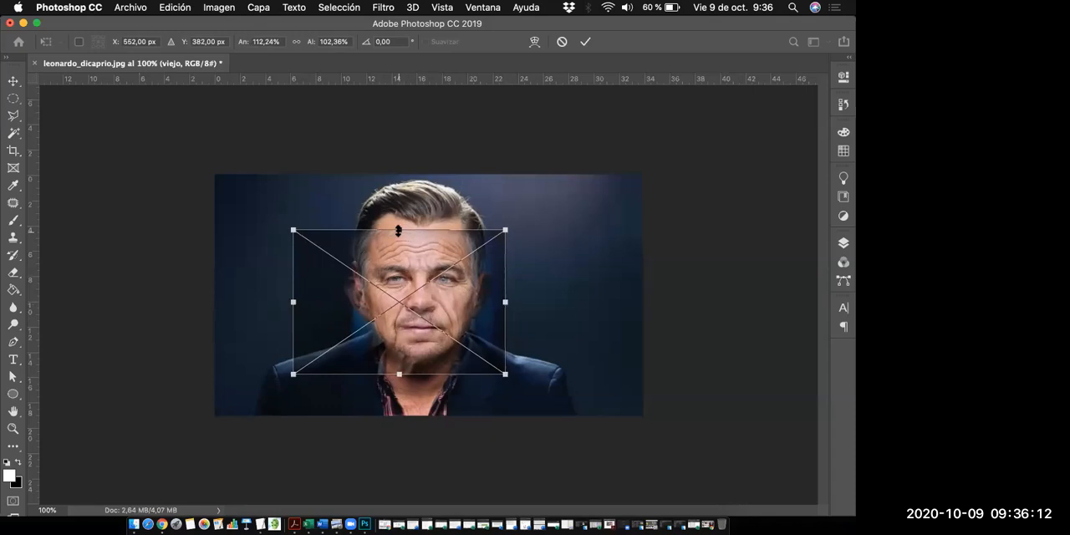
- Rotate the old man's photo by about 2,89°, adjust its height to about 101,65% and apply the transformation
left_click_drag(399, 226, 399, 231)
left_click_drag(517, 223, 517, 228)
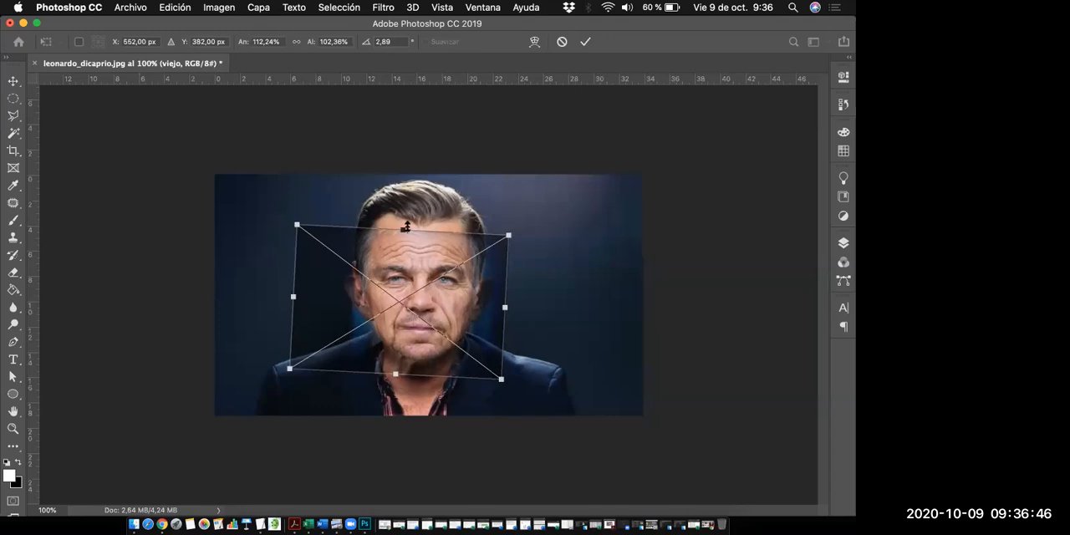
left_click_drag(403, 227, 404, 227)
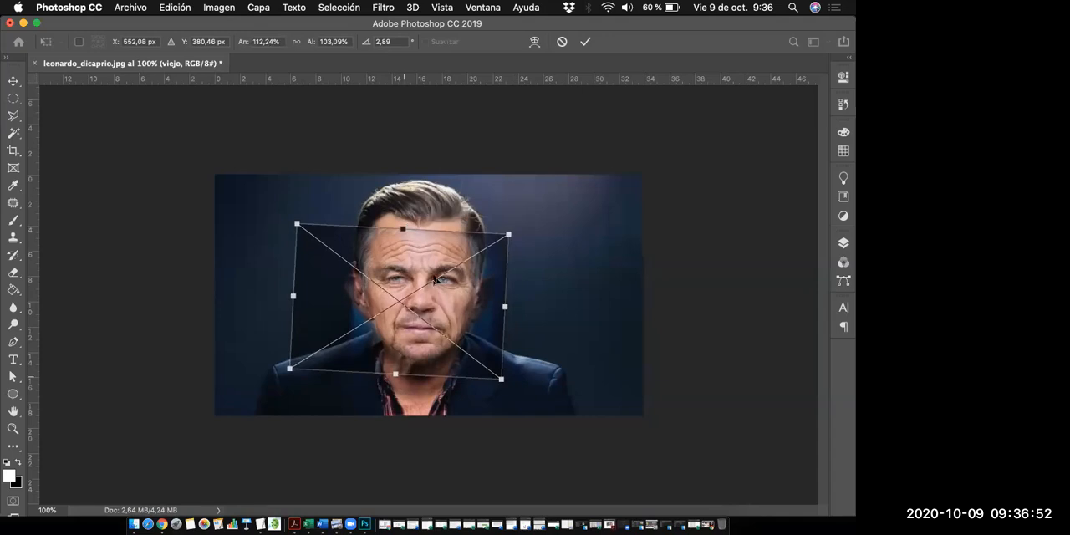
left_click_drag(395, 373, 395, 373)
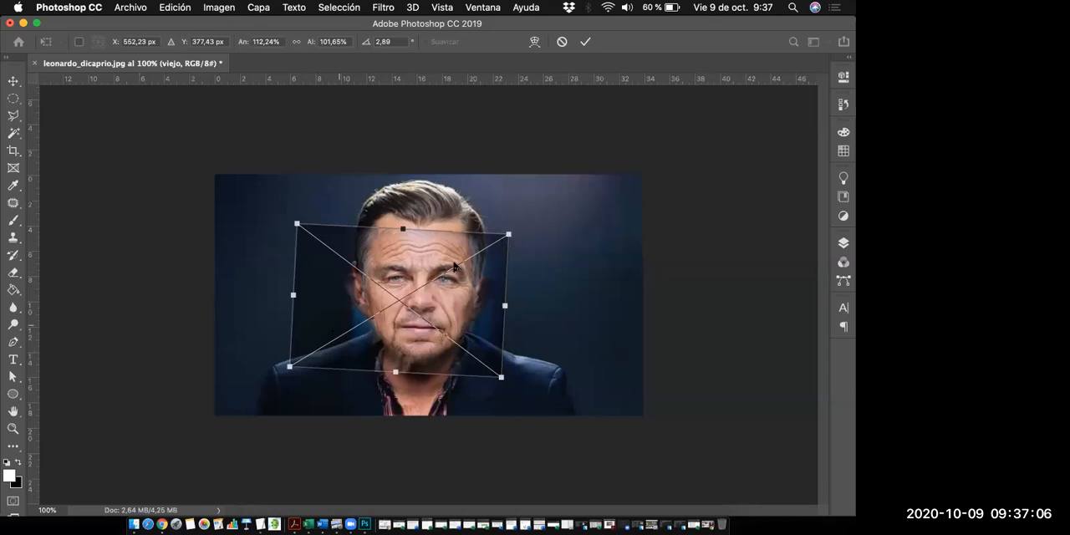
key("Return")
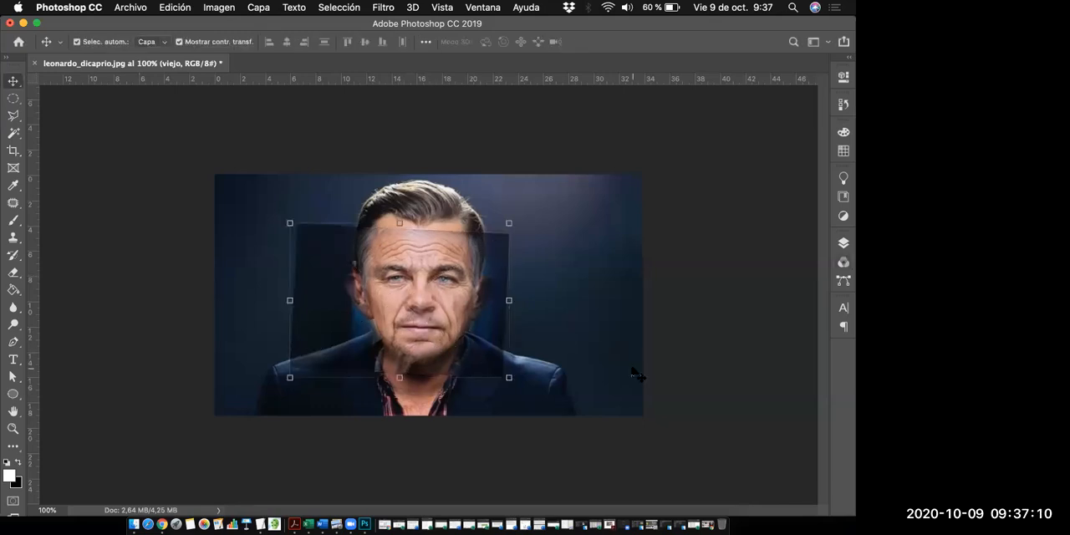
- Show the layer list and rasterize the viejo layer, dismissing the layer style options without changes
key("F7")
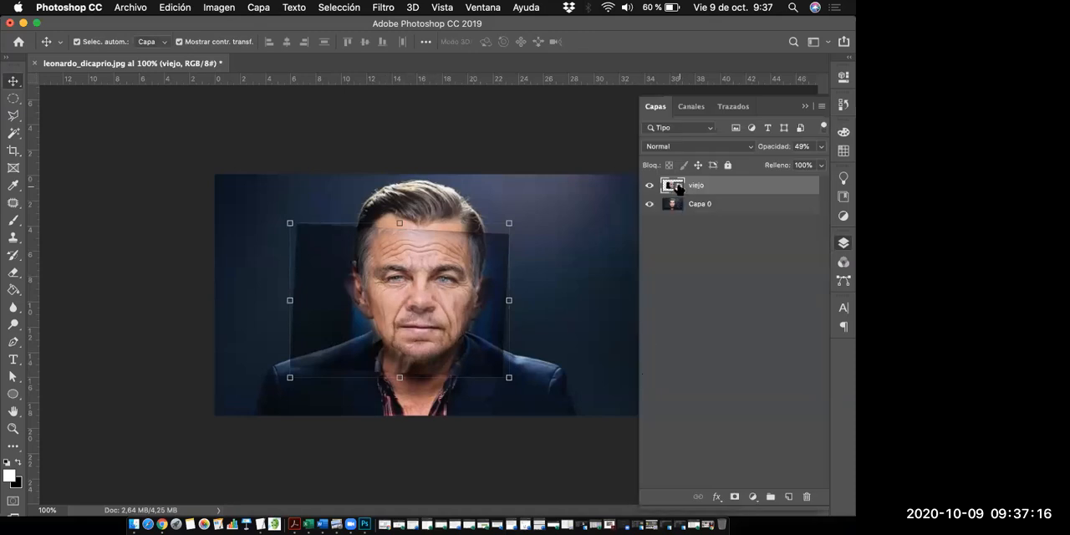
right_click(725, 188)
left_click(724, 190)
left_click(769, 148)
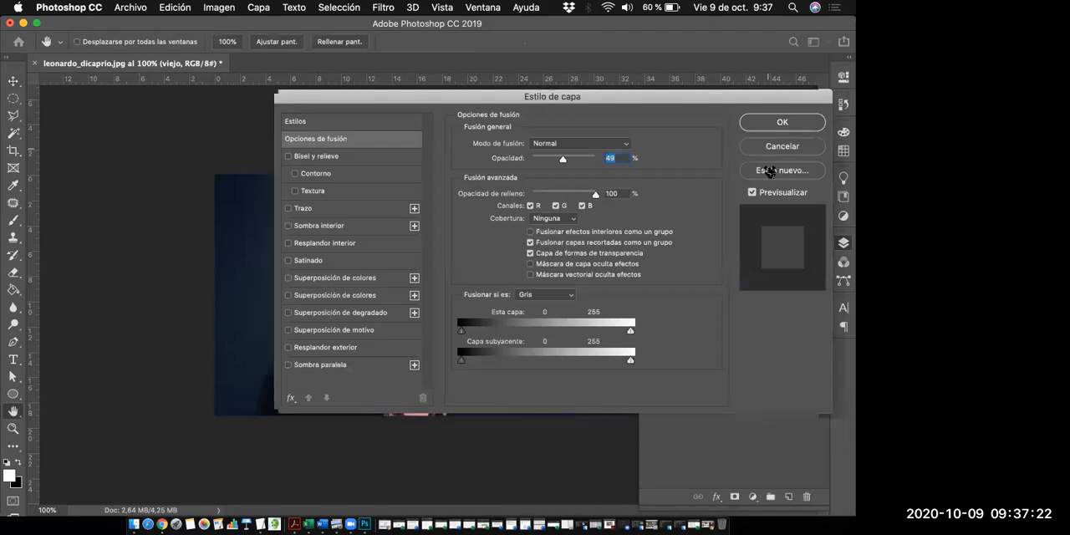
right_click(747, 191)
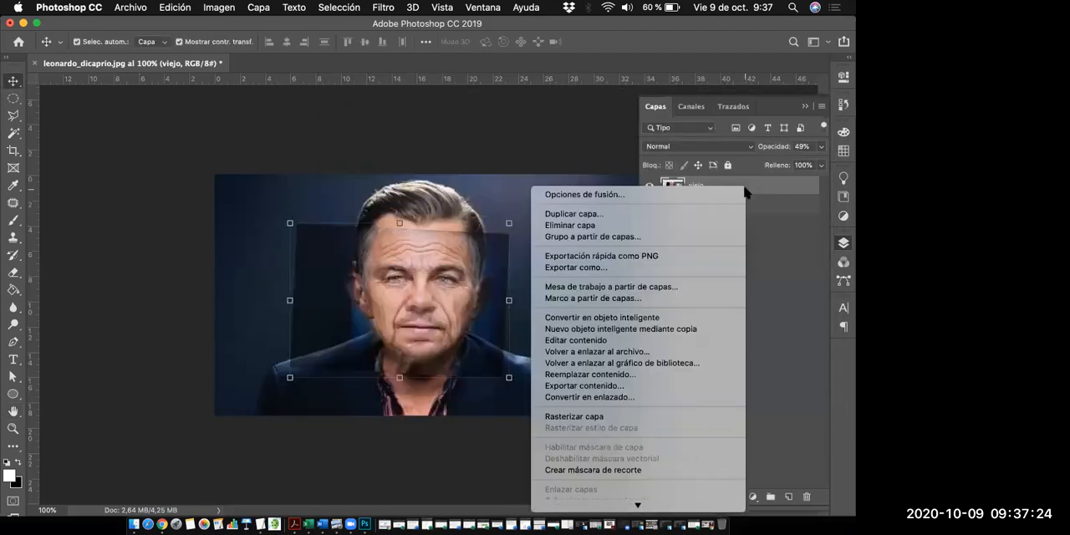
left_click(586, 418)
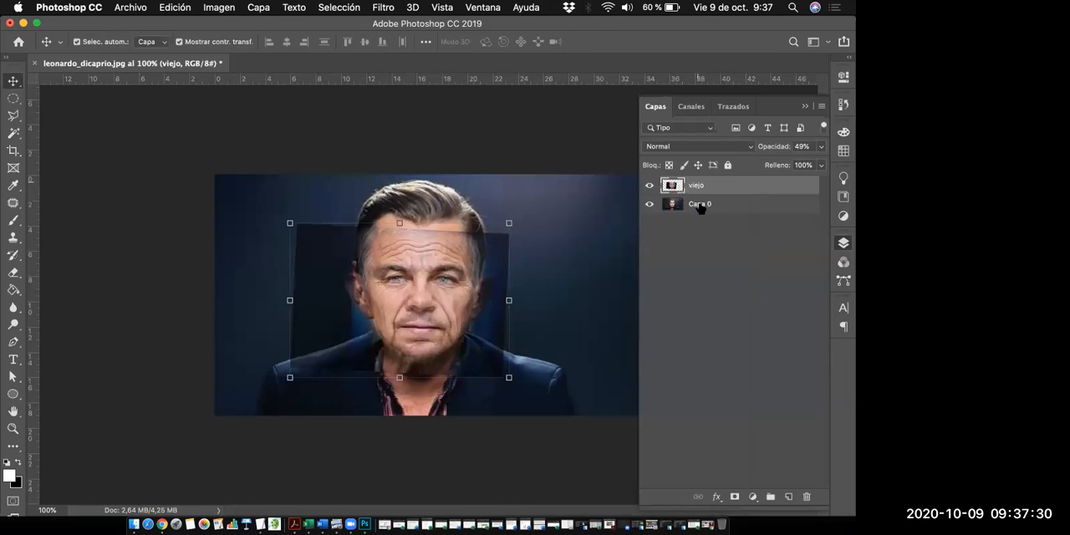
- Rename the Capa 0 layer as Leonardo
double_click(699, 205)
type("Leonardo")
key("Return")
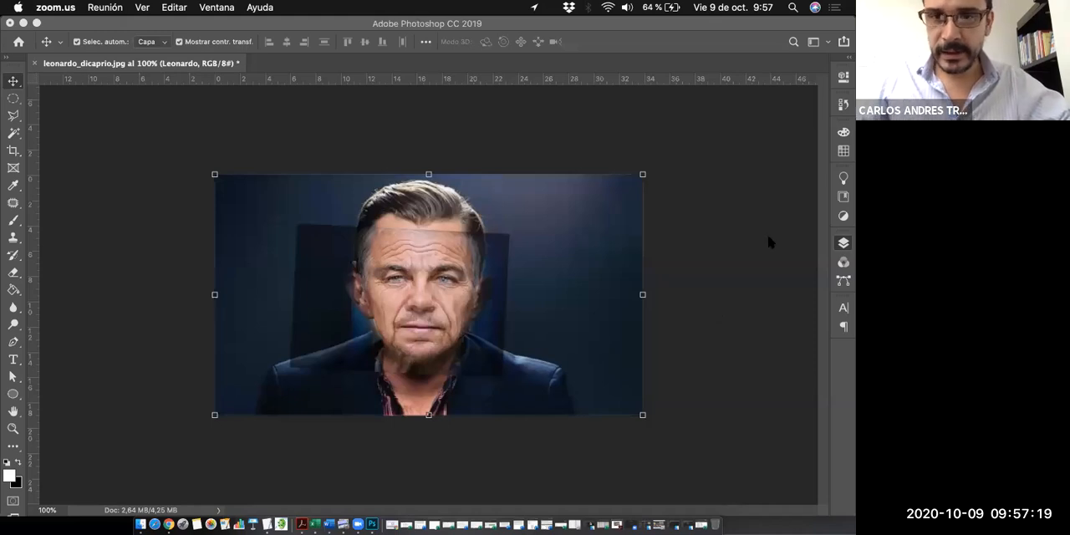
- Show the layer list, preview the viejo layer at 100% opacity and set its opacity to 24%
left_click(781, 158)
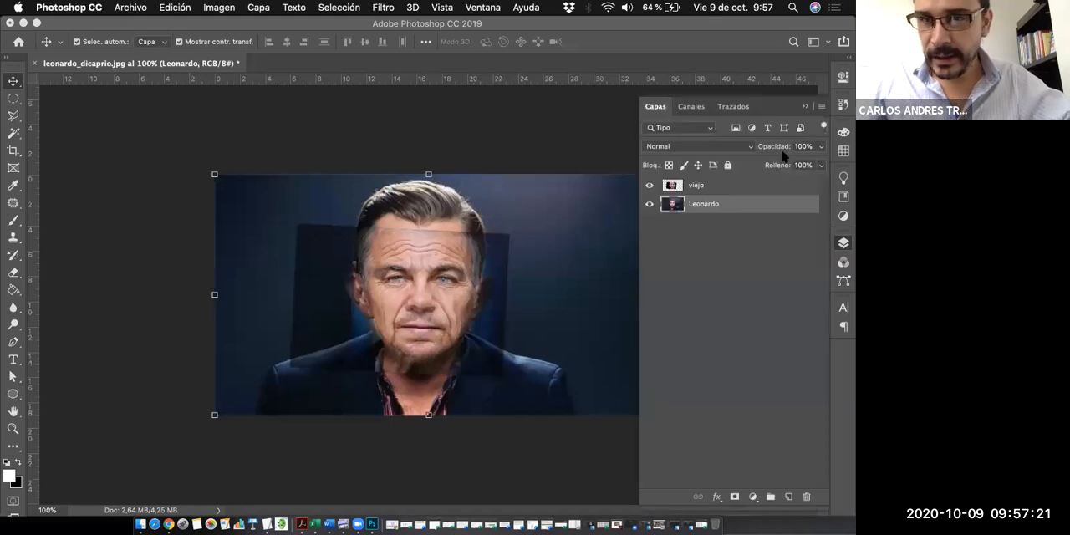
left_click(698, 189)
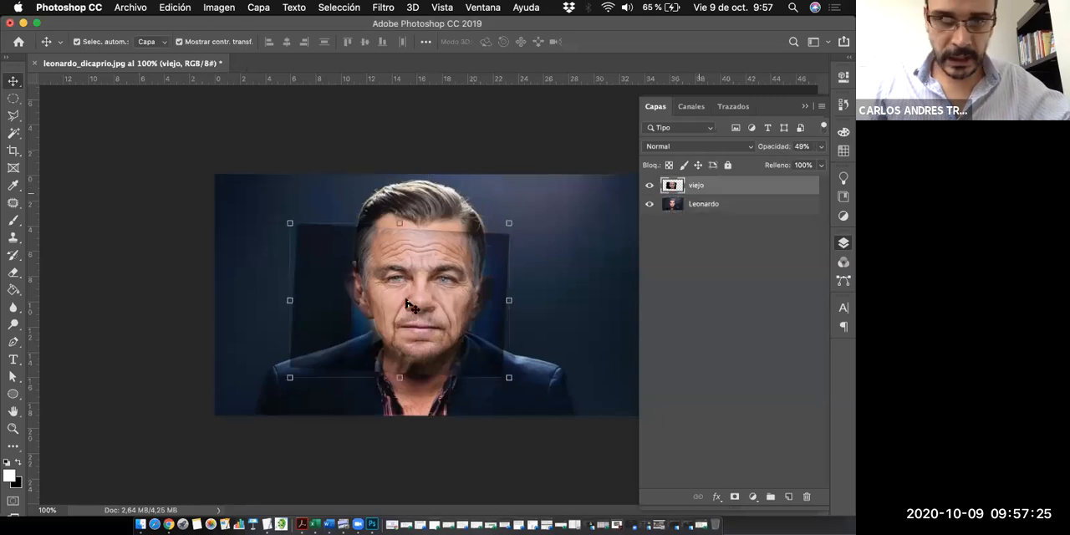
left_click(820, 146)
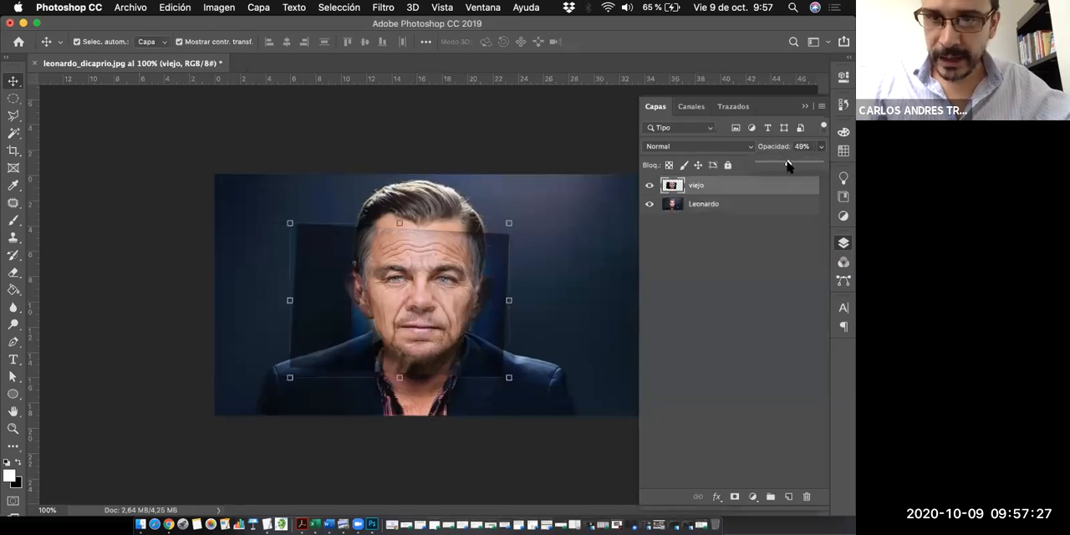
left_click_drag(787, 165, 842, 166)
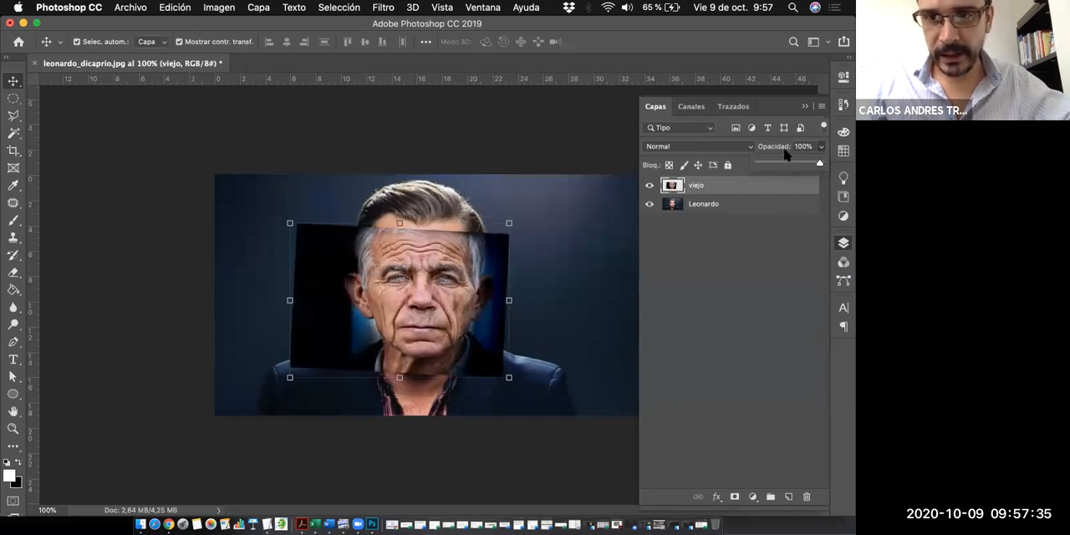
left_click_drag(825, 167, 773, 165)
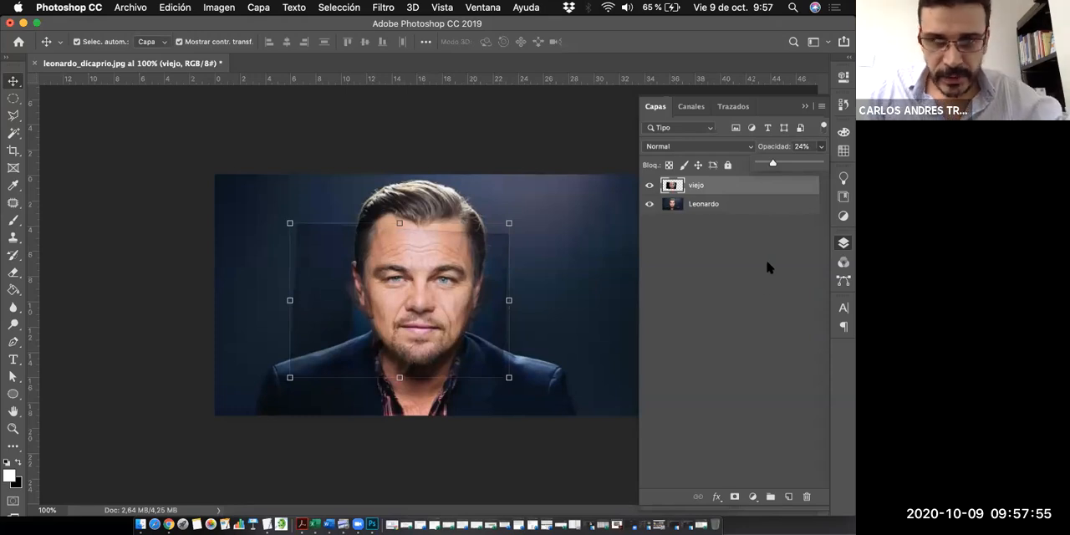
- Duplicate the viejo layer
left_click(751, 297)
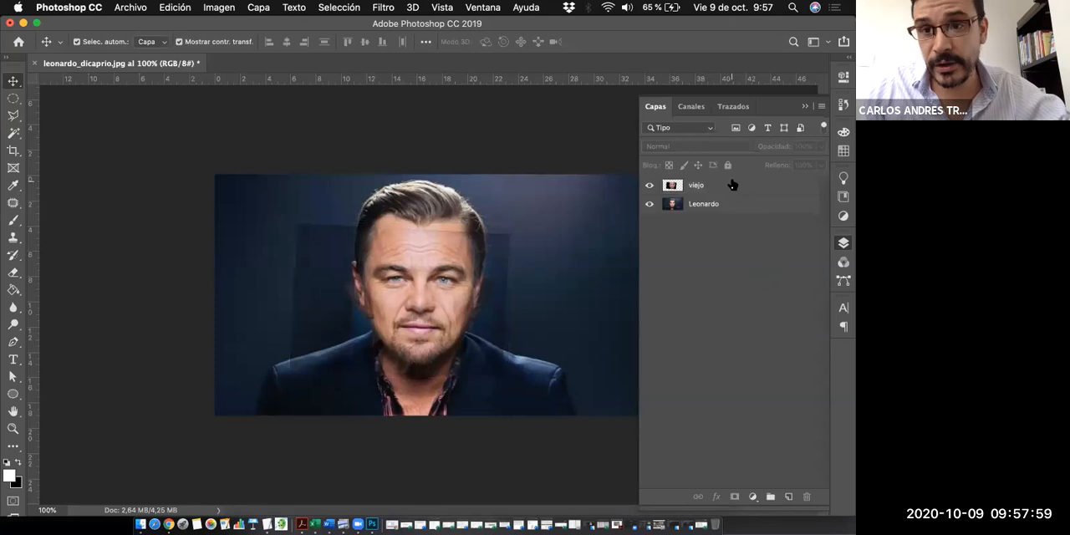
left_click(733, 185)
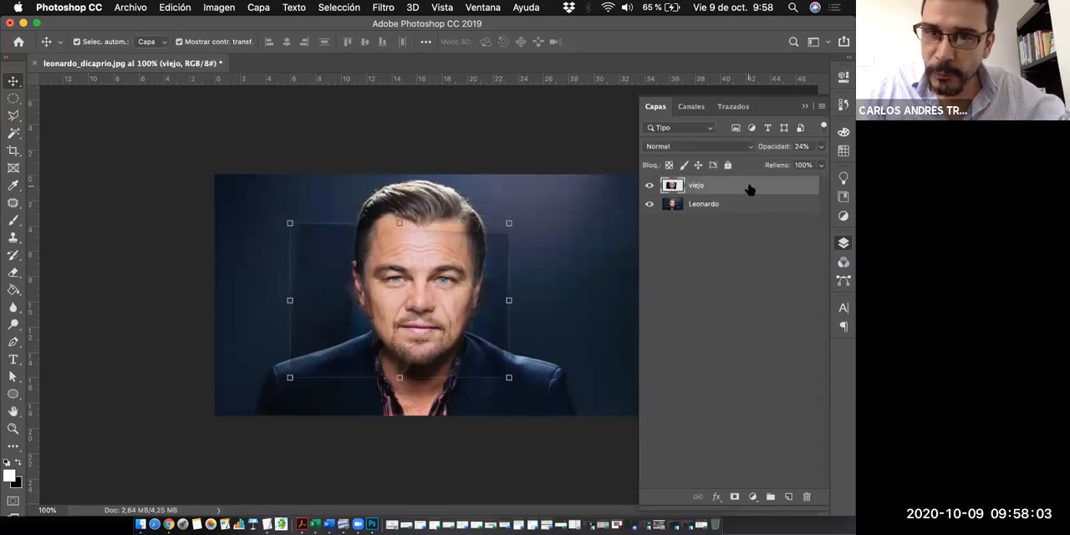
left_click_drag(750, 191, 789, 497)
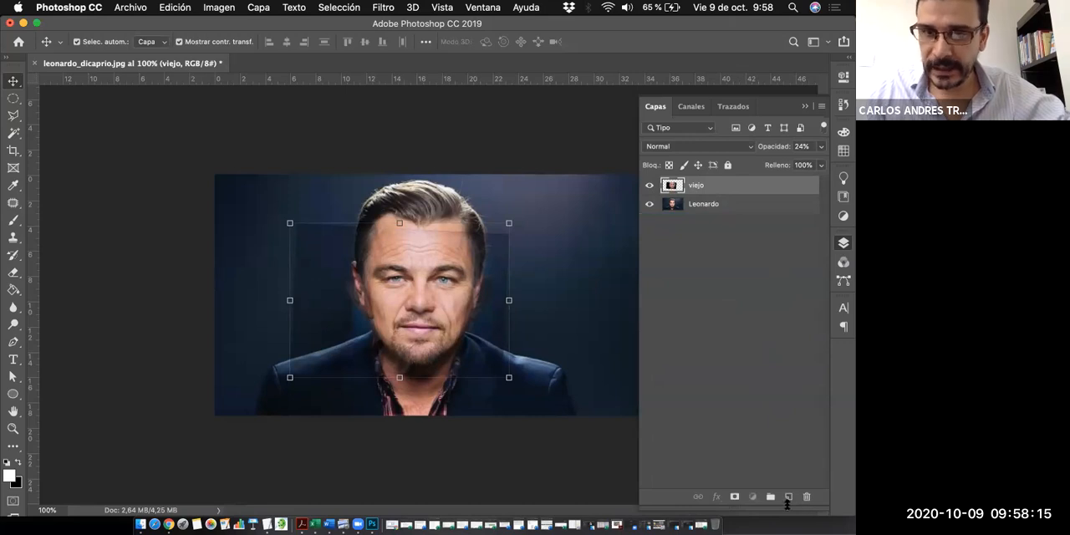
left_click_drag(755, 189, 787, 501)
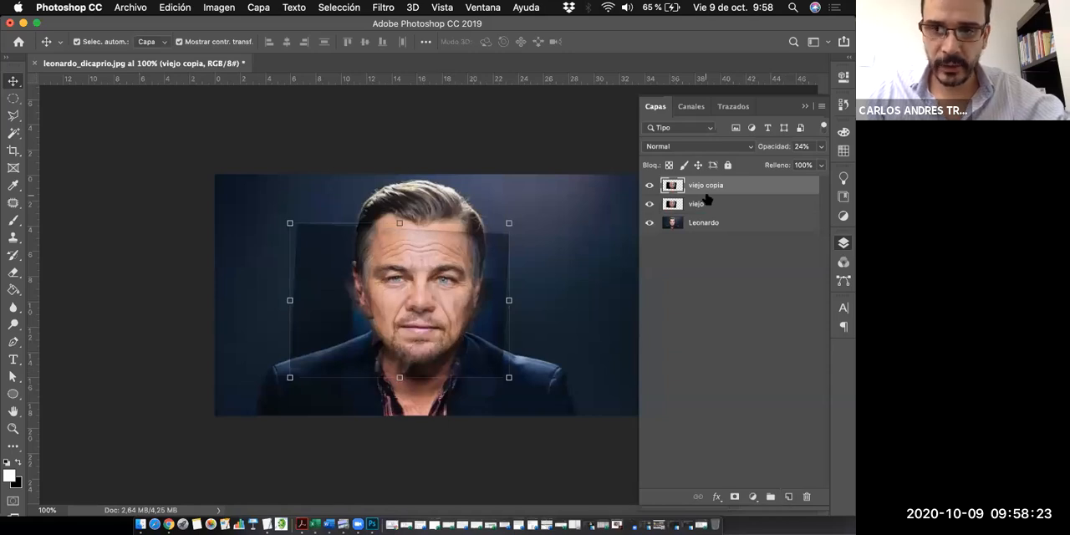
- Hide the original viejo layer and move it below the Leonardo layer
left_click(650, 204)
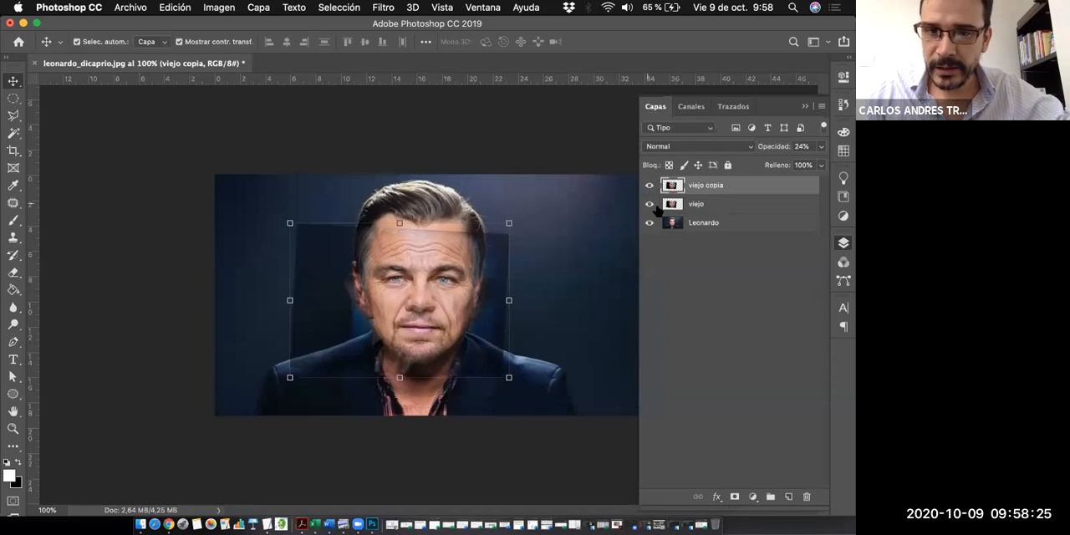
left_click_drag(736, 206, 734, 244)
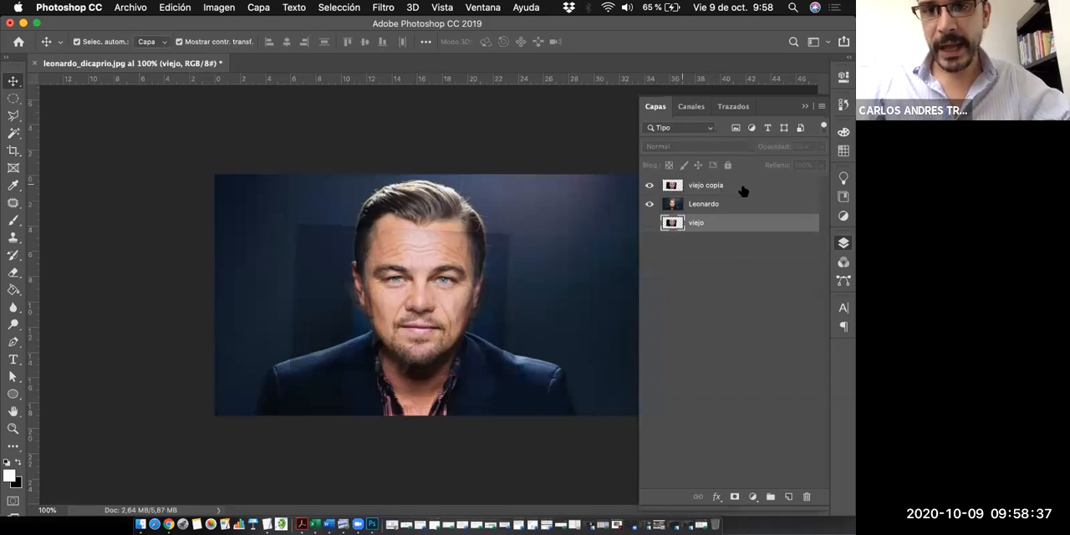
left_click(720, 188)
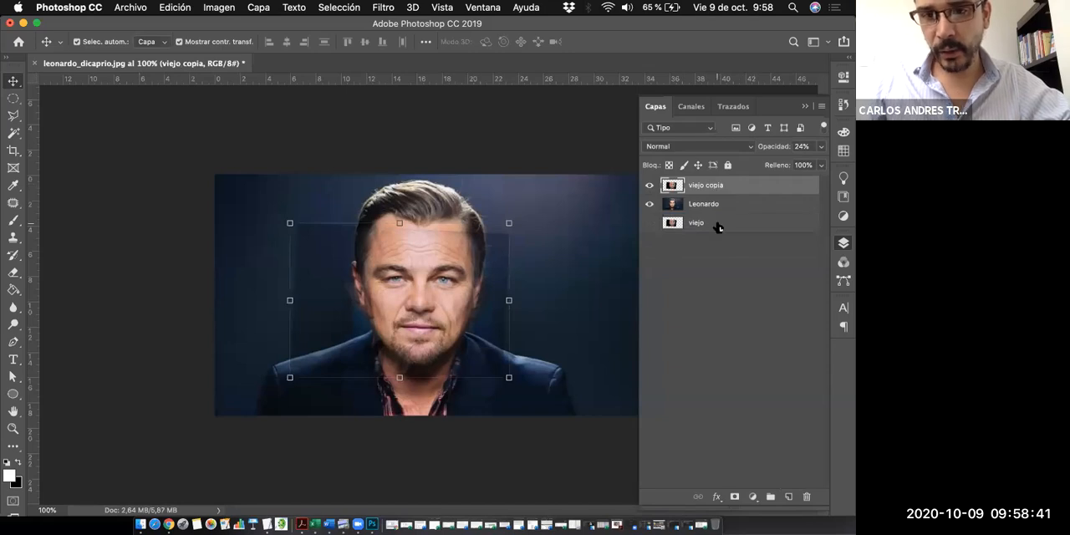
left_click(711, 228)
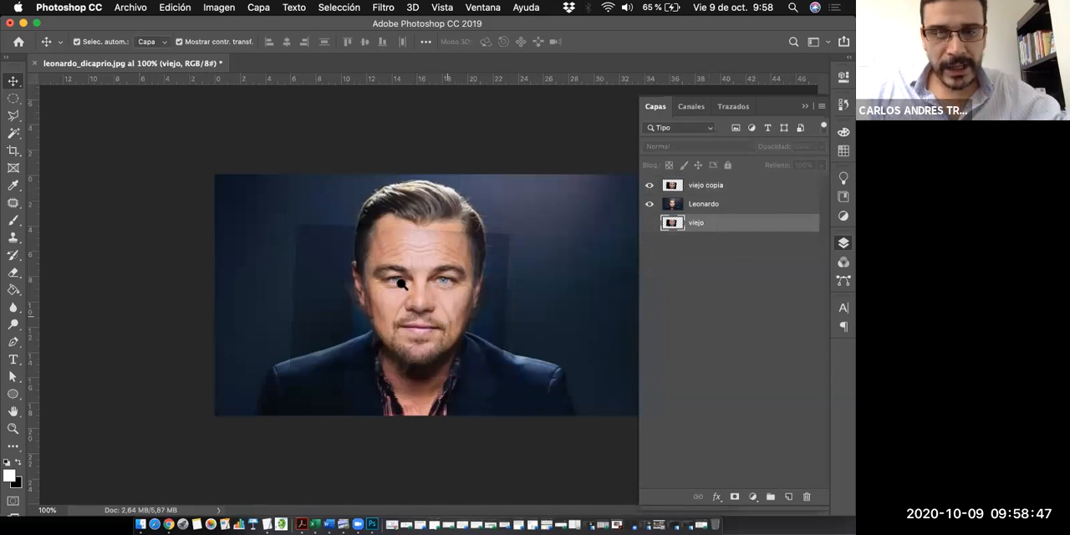
- Activate the Eraser on the viejo copia layer and set its brush size to 21 px for work around the eyes
key("z")
left_click(477, 298)
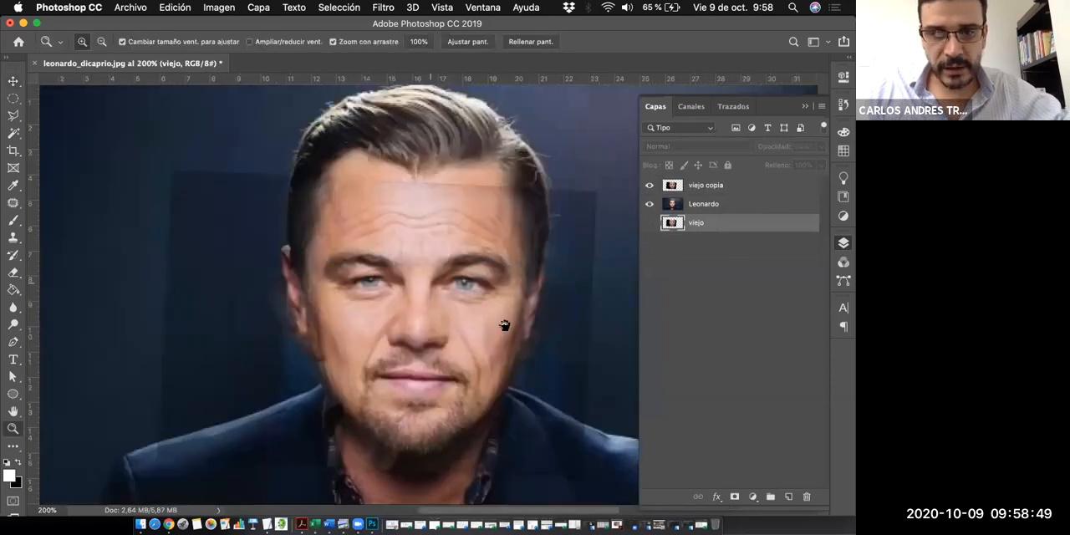
left_click(505, 325)
left_click(505, 326)
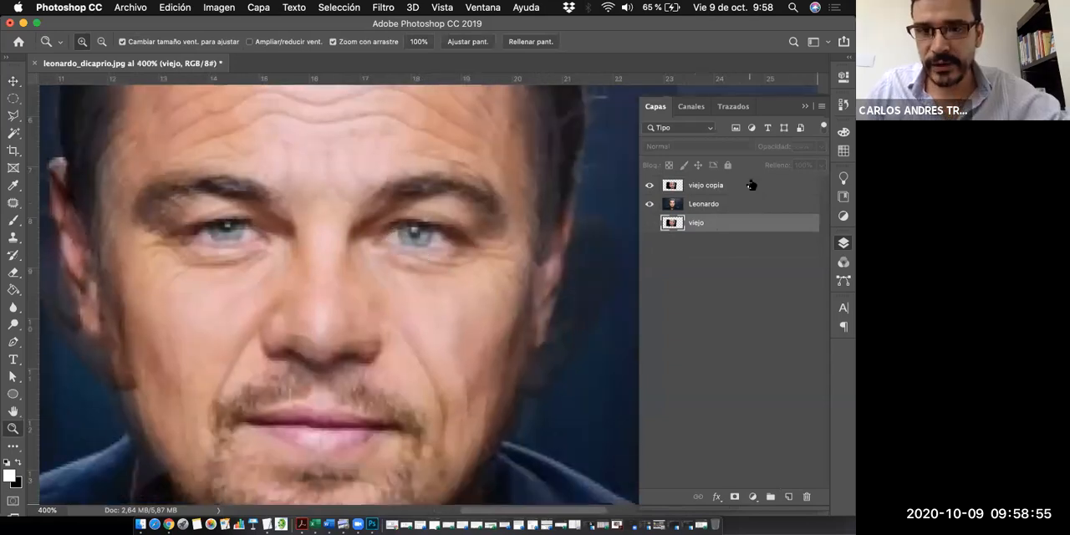
left_click(676, 189)
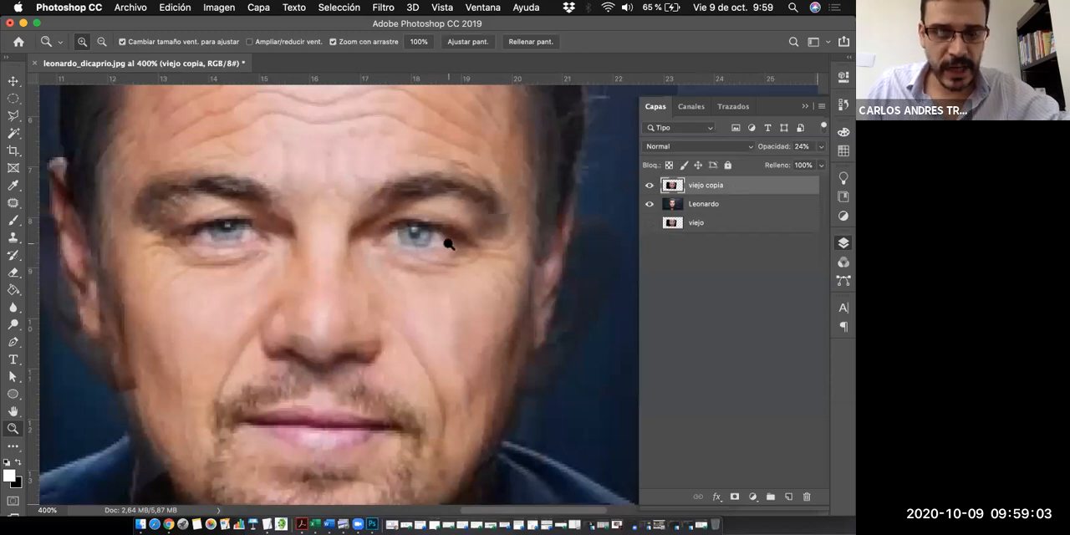
key("e")
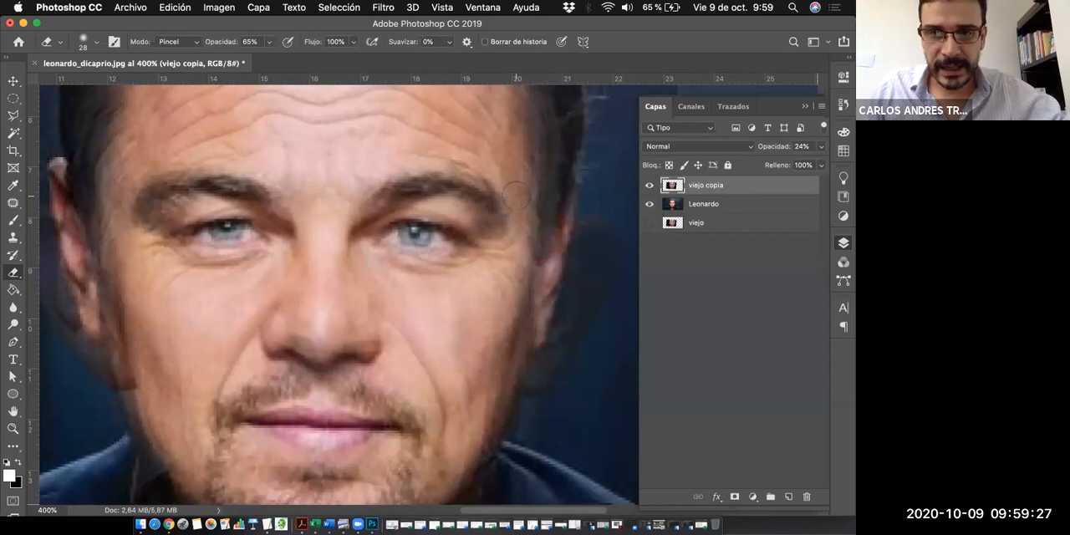
right_click(536, 198)
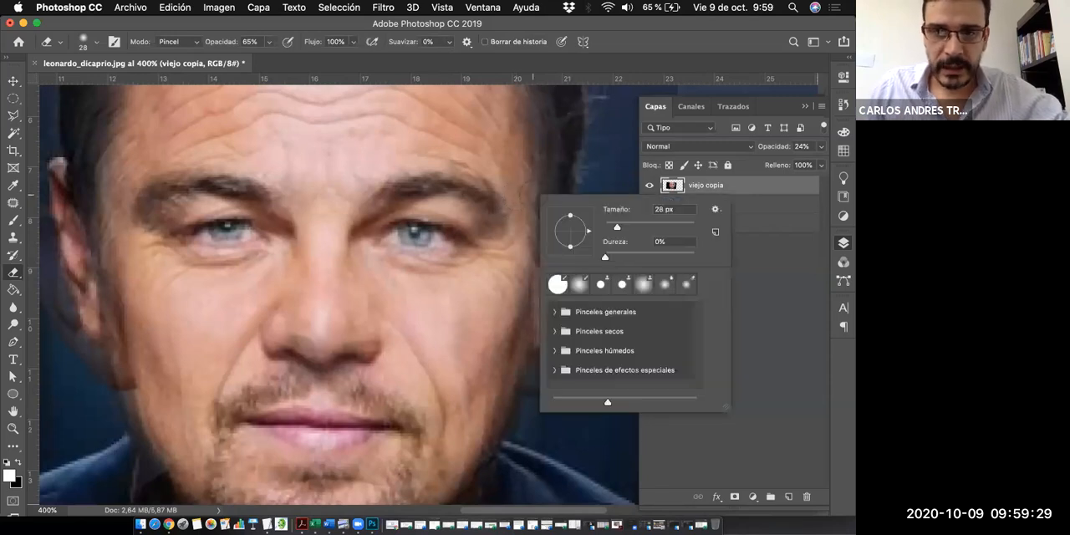
right_click(516, 164)
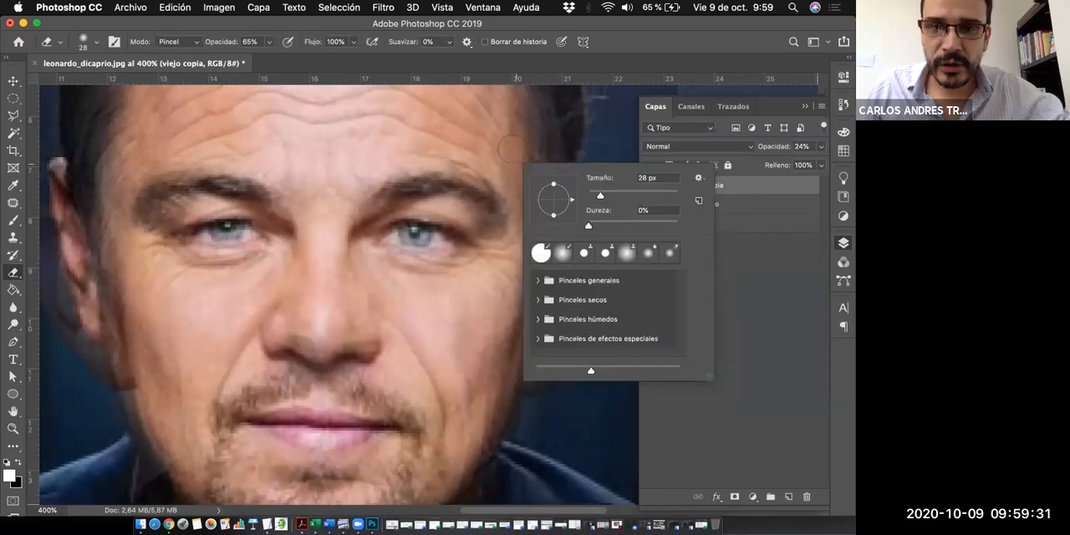
left_click_drag(600, 199, 597, 195)
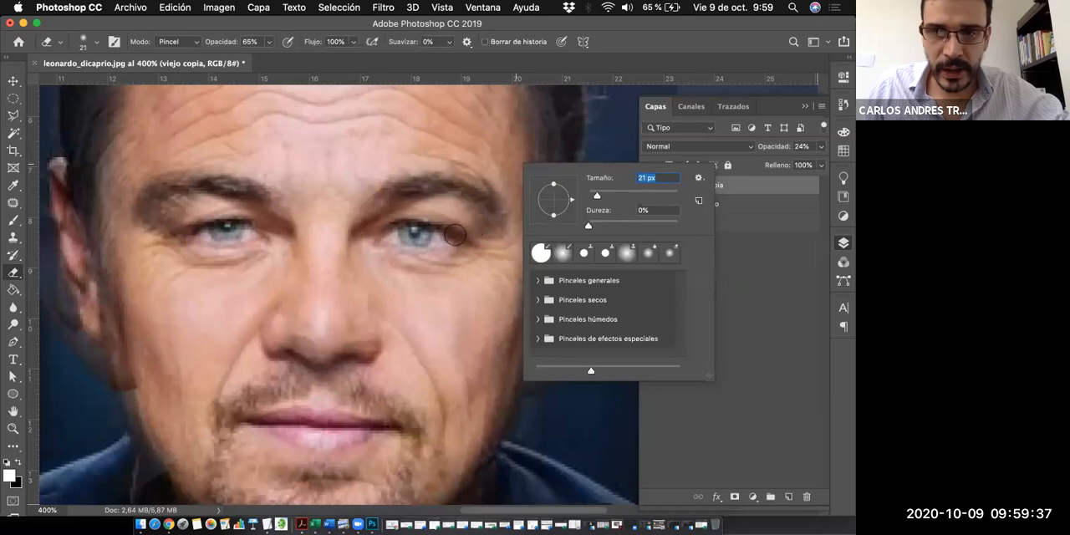
- Set the Eraser opacity to 80% and erase the overlay around the eyes on the viejo copia layer
key("Tab")
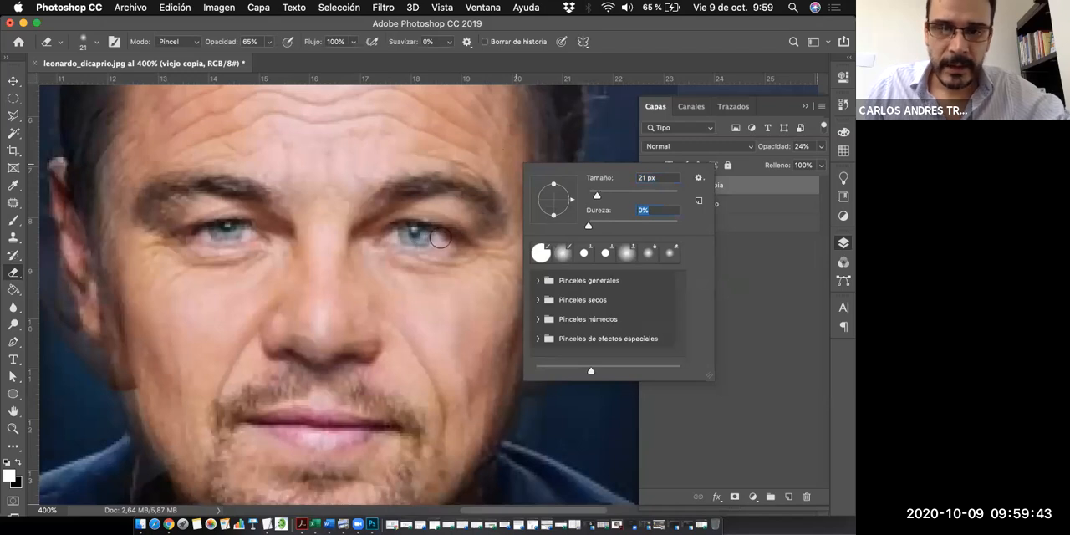
left_click(749, 264)
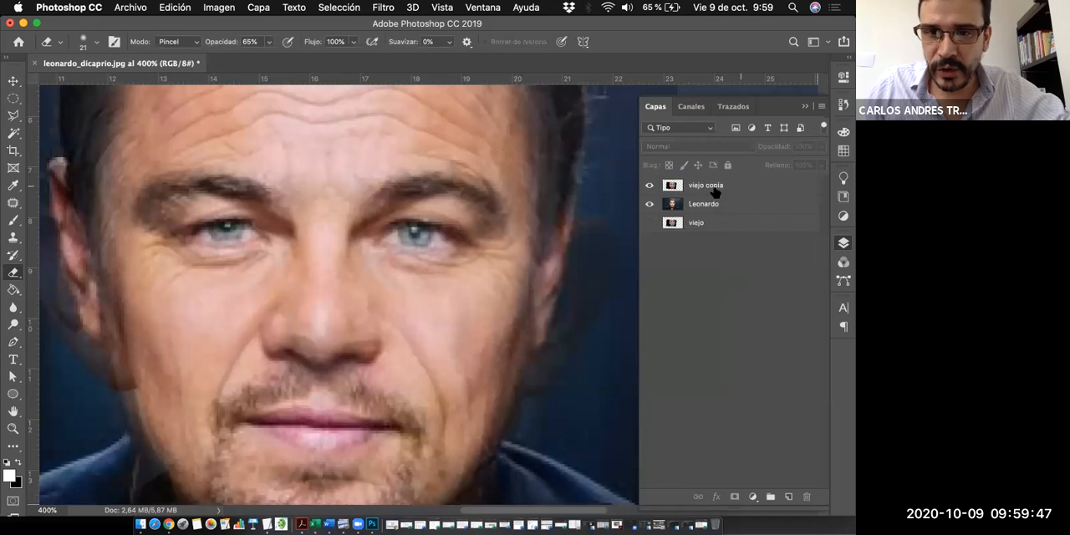
left_click(714, 192)
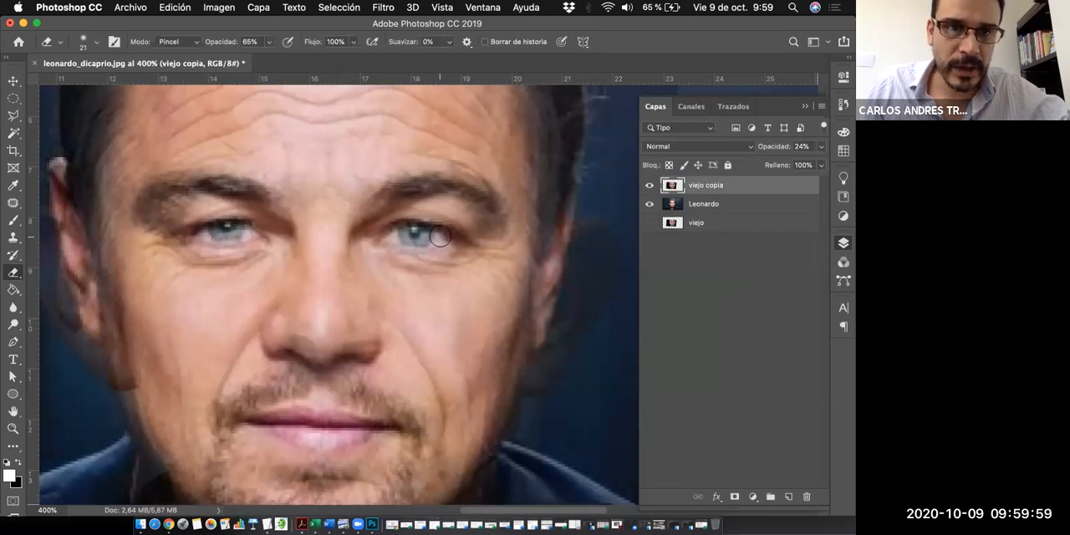
left_click(268, 42)
left_click_drag(270, 59, 299, 60)
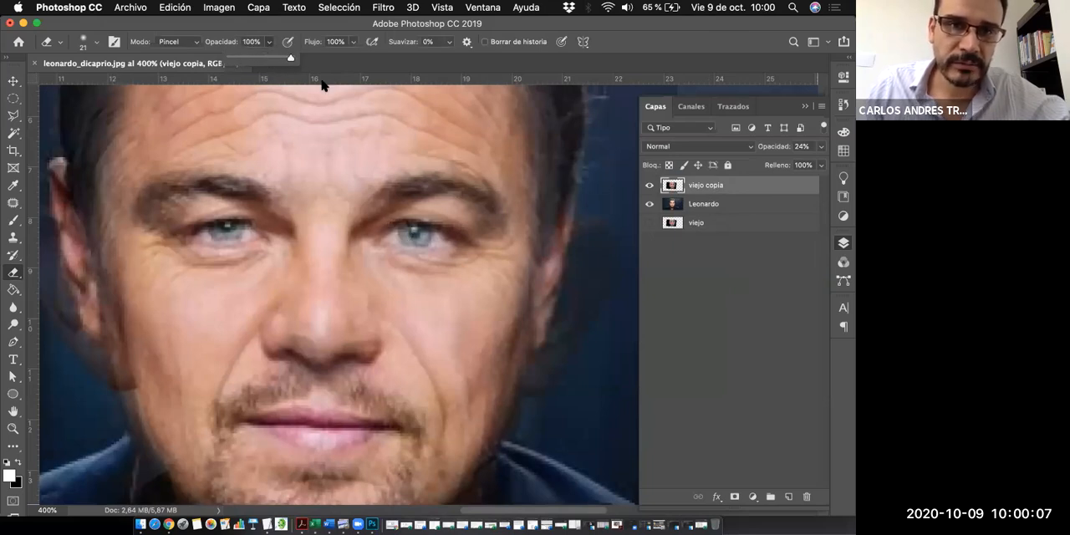
left_click_drag(288, 58, 281, 59)
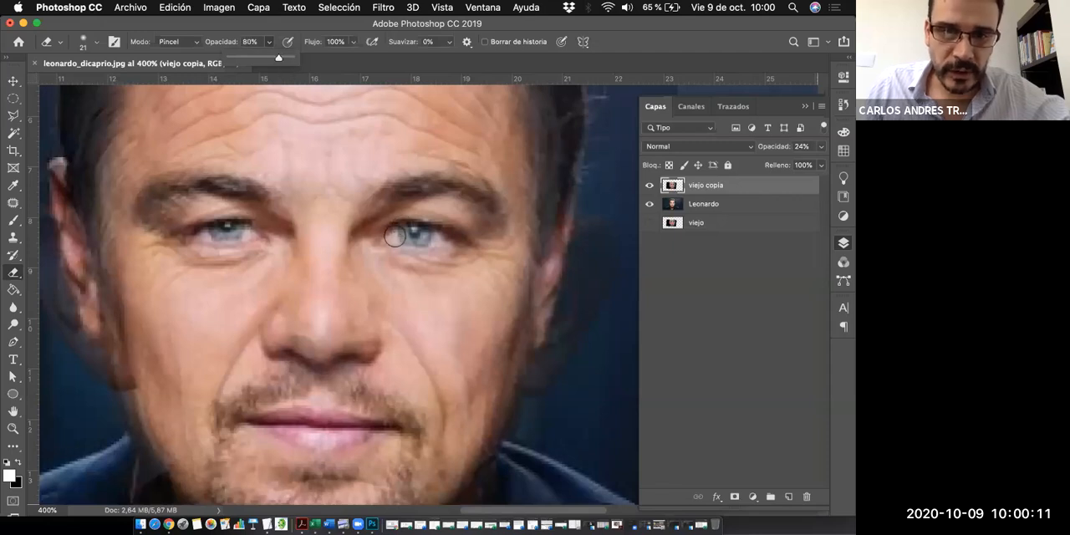
mouse_move(398, 238)
left_mouse_down()
mouse_move(442, 242)
mouse_move(387, 237)
mouse_move(439, 239)
mouse_move(405, 236)
left_mouse_up()
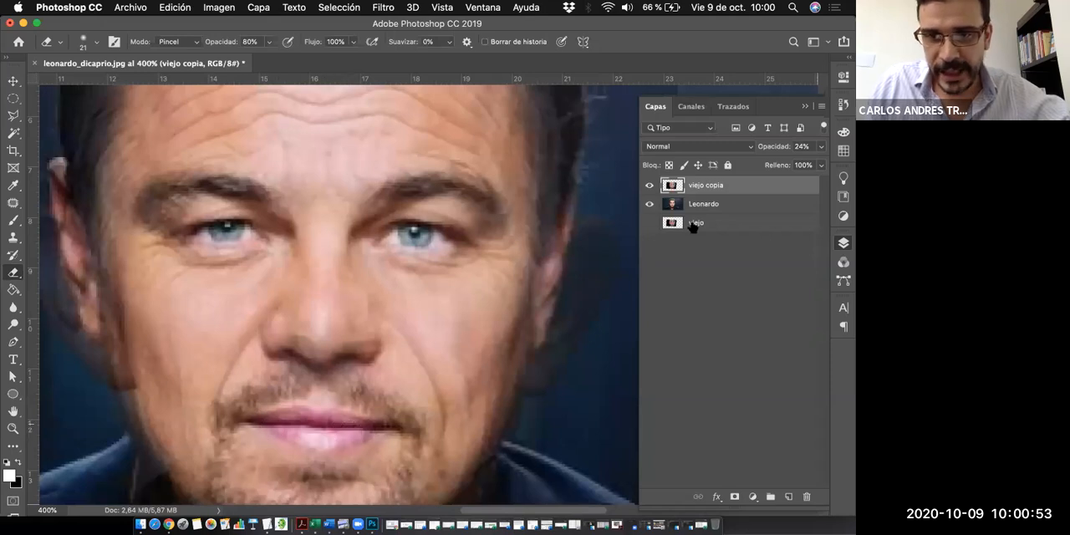
- Set the Eraser to 100% opacity and 15 px and erase the viejo copia overlay over the lips
left_click(268, 42)
left_click_drag(269, 58, 283, 58)
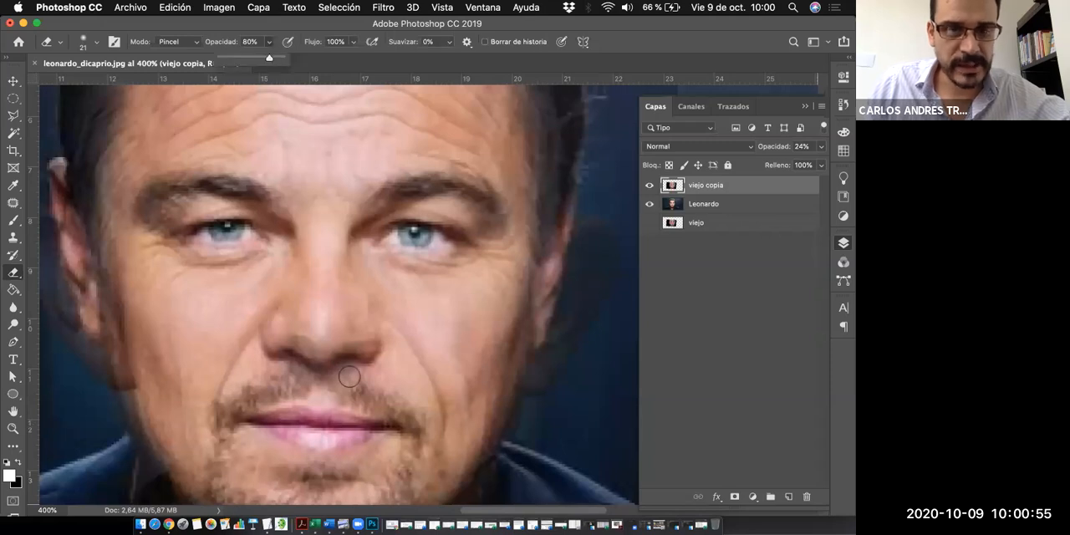
right_click(279, 413)
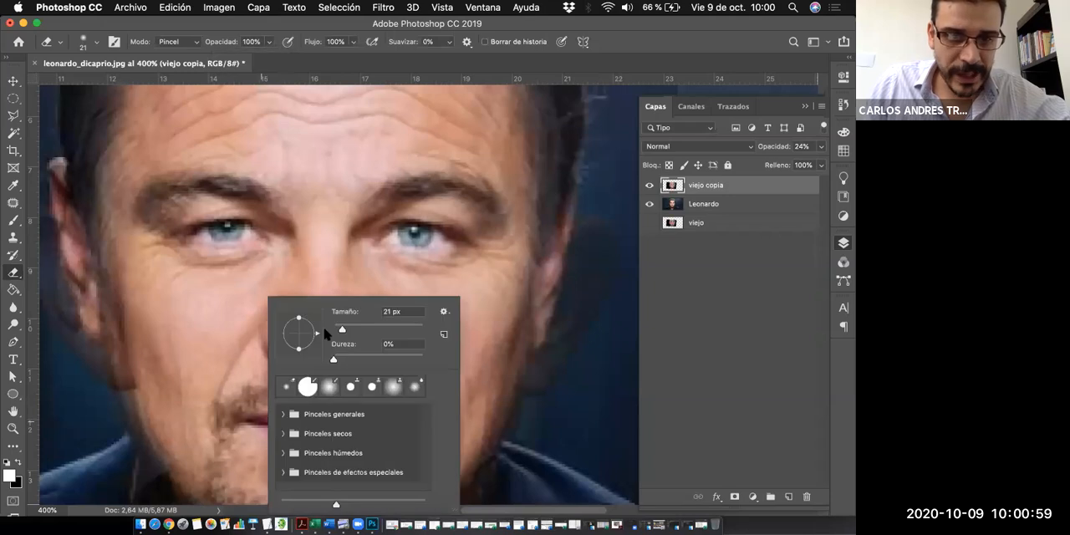
left_click_drag(342, 333, 339, 331)
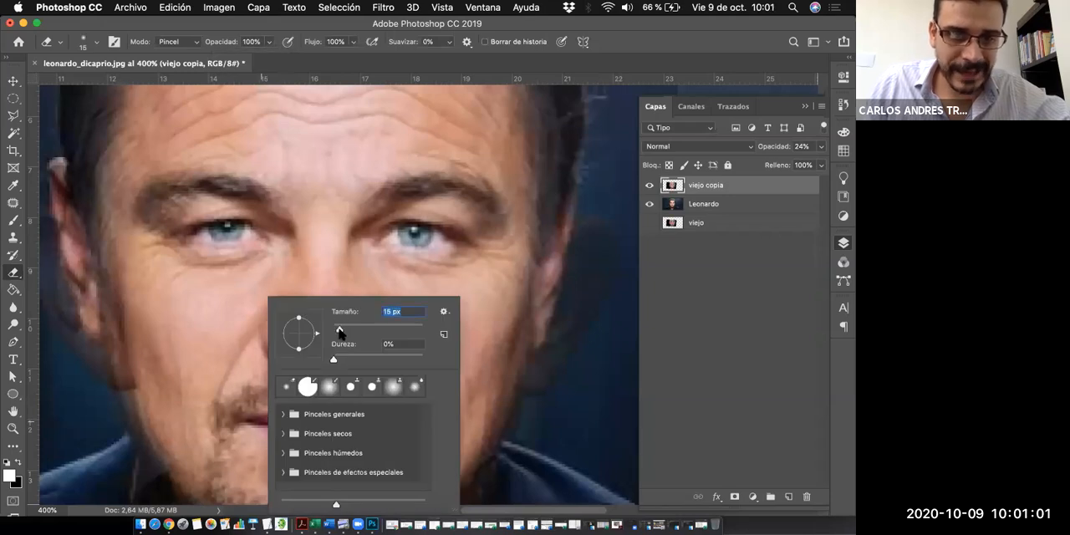
key("Return")
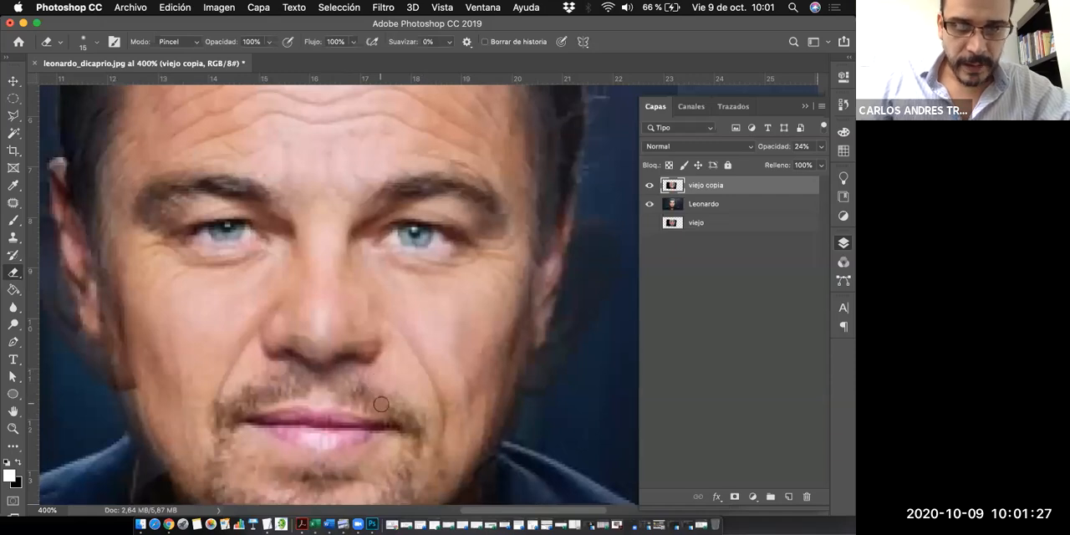
- Preview the viejo copia layer at higher and lower opacities and set its opacity to 30%
scroll(294, 321, "down", 3)
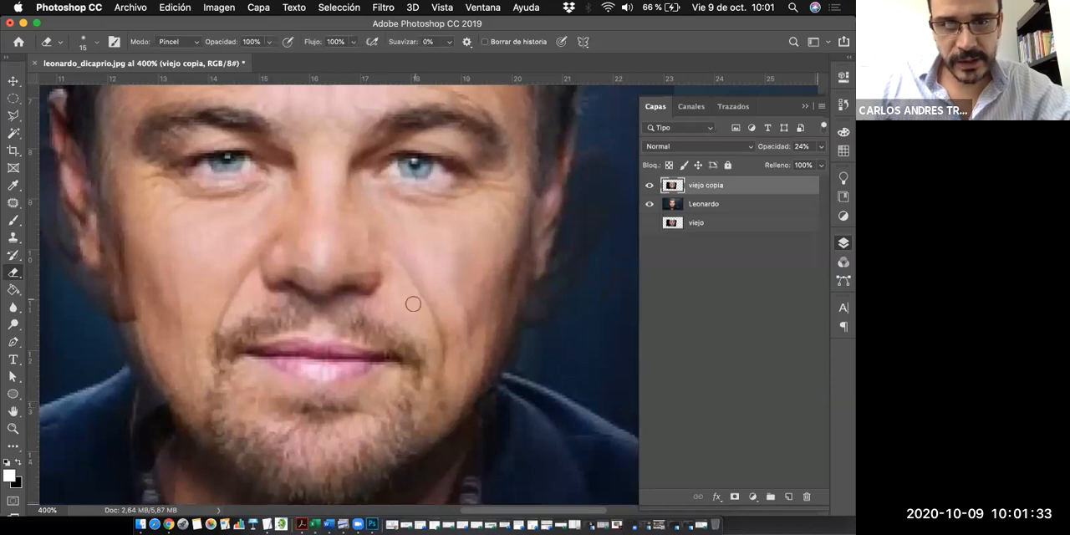
scroll(413, 304, "up", 4)
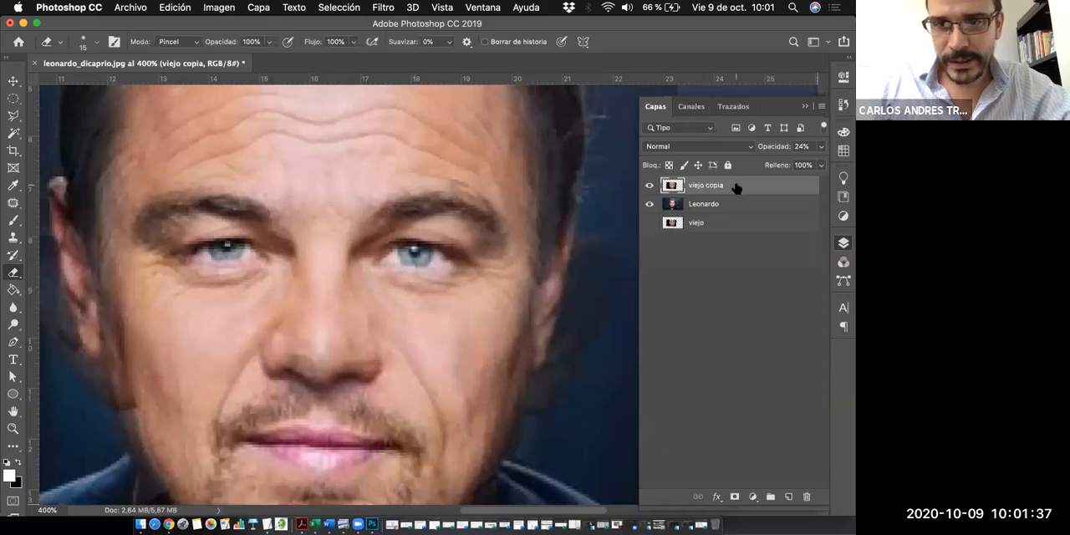
left_click(822, 147)
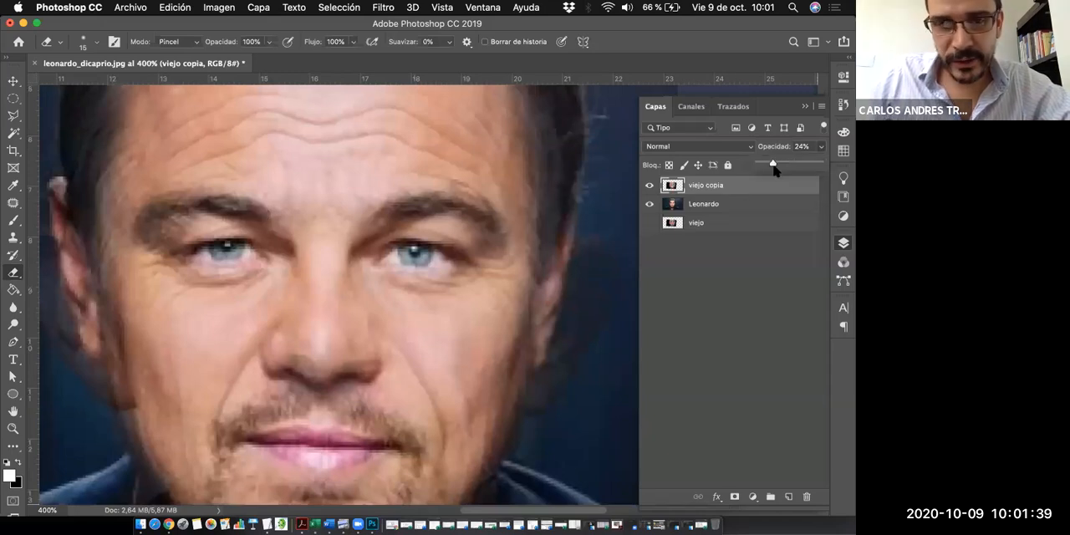
left_click(790, 165)
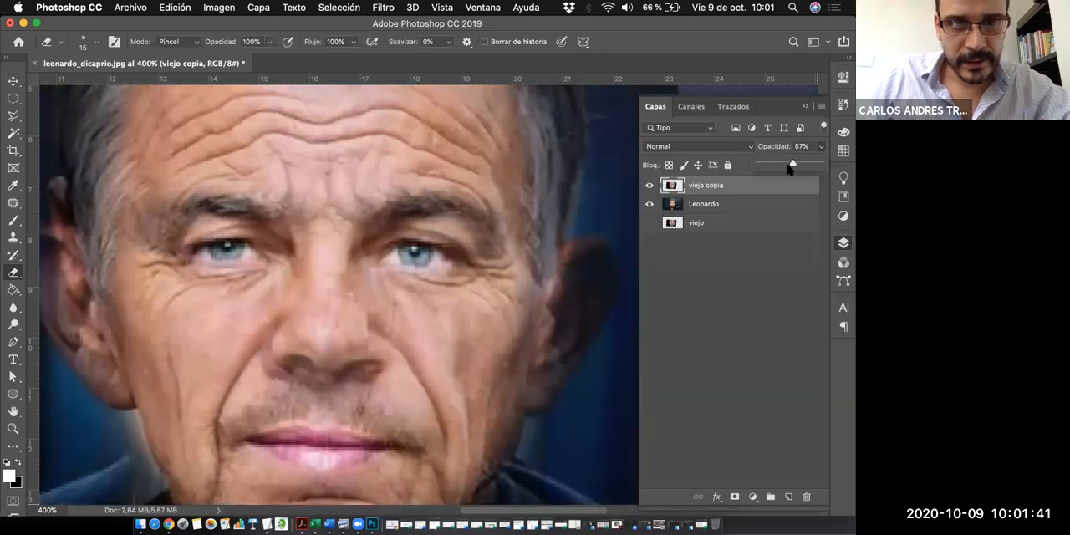
left_click(768, 164)
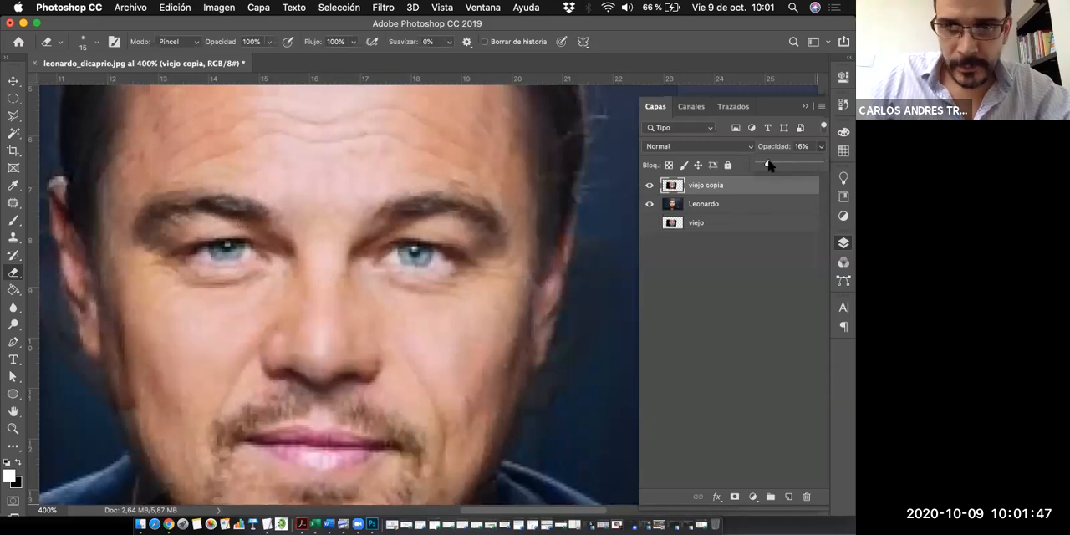
left_click_drag(768, 164, 776, 164)
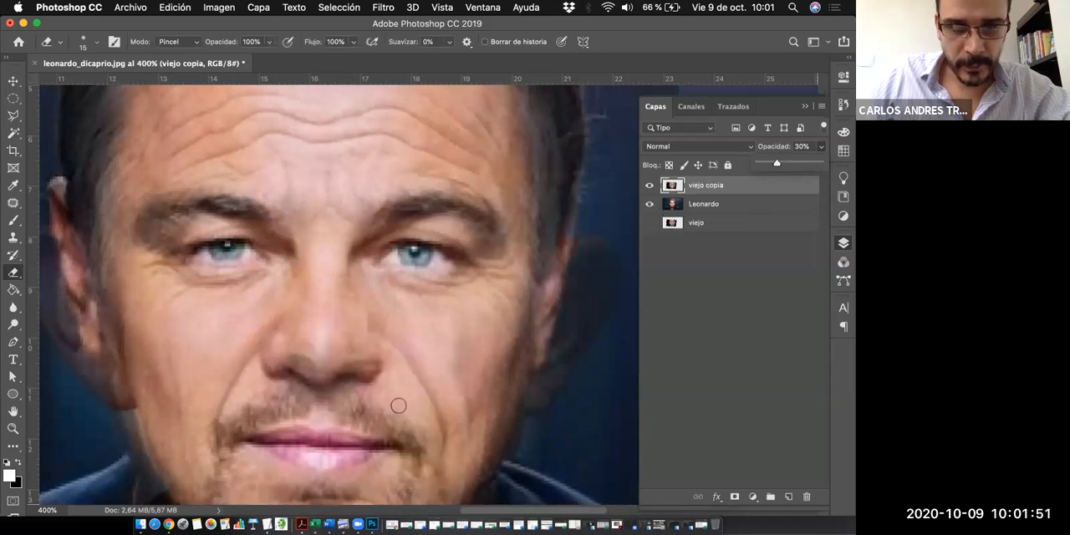
- Examine the blended face from the forehead to the chin, then view the whole head at 300% zoom
scroll(383, 415, "down", 1)
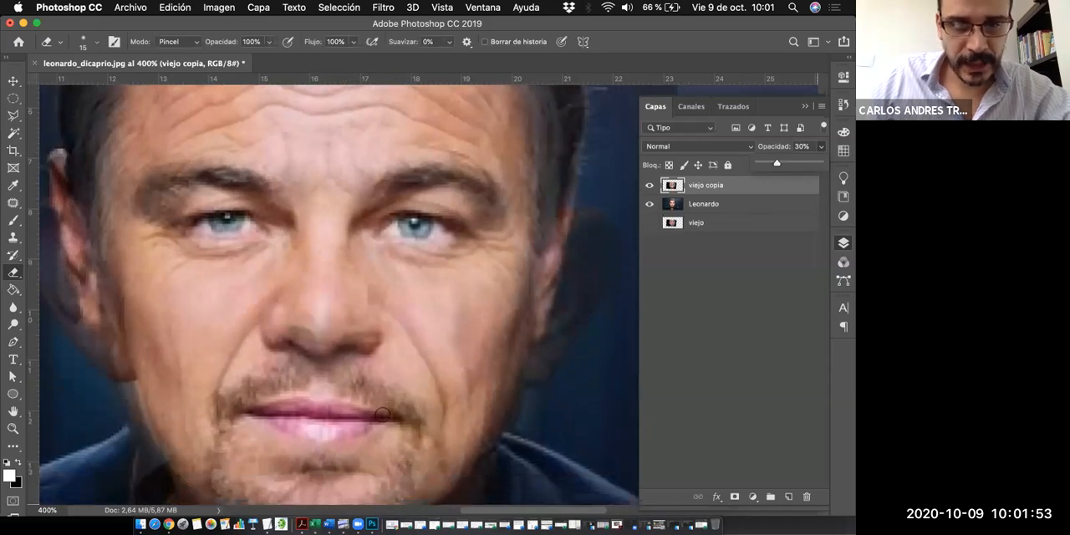
scroll(381, 415, "down", 1)
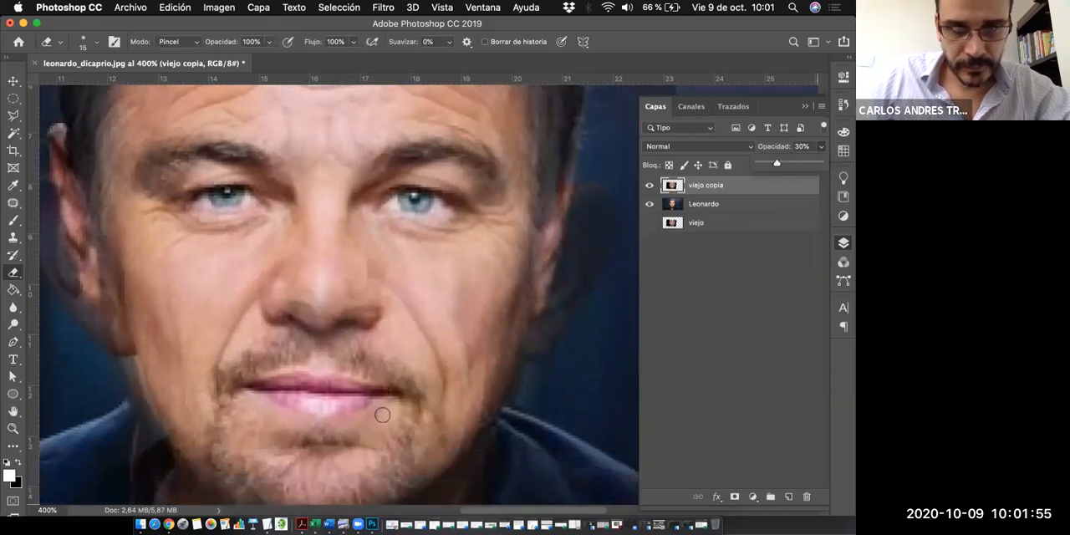
scroll(338, 326, "up", 1)
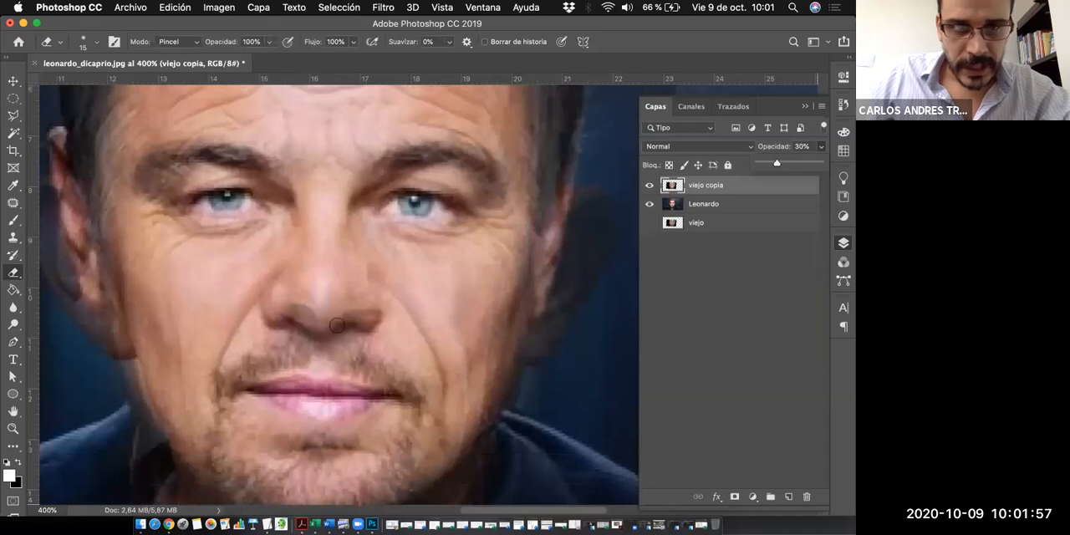
scroll(331, 375, "down", 1)
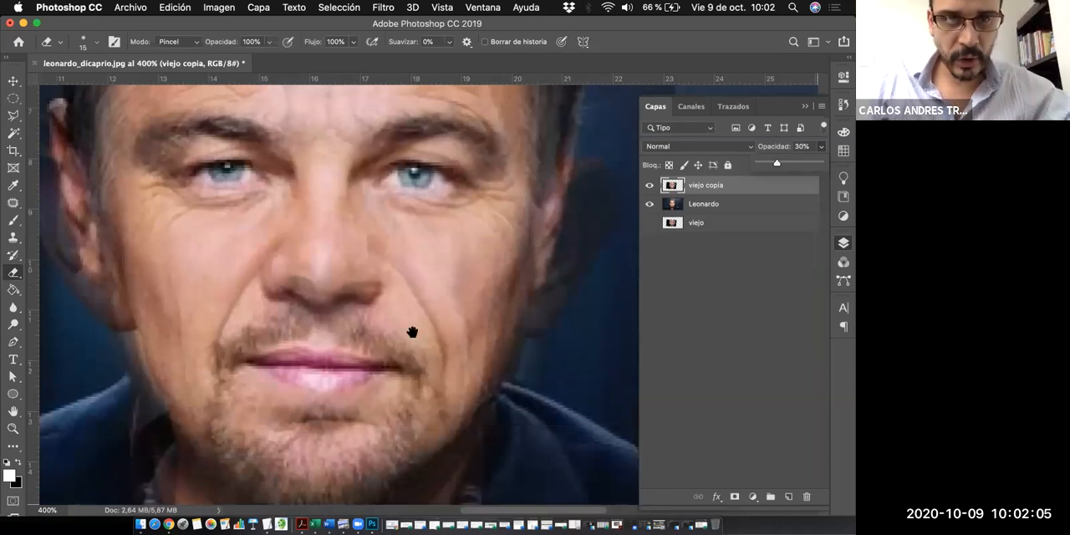
left_click_drag(348, 314, 393, 341)
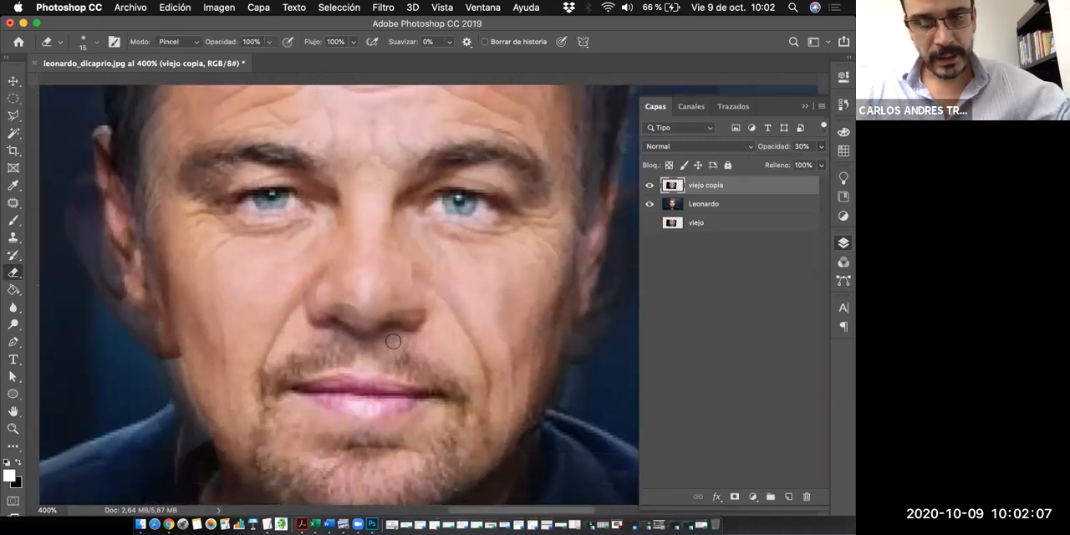
left_click(453, 286, "alt")
left_click_drag(441, 309, 438, 296)
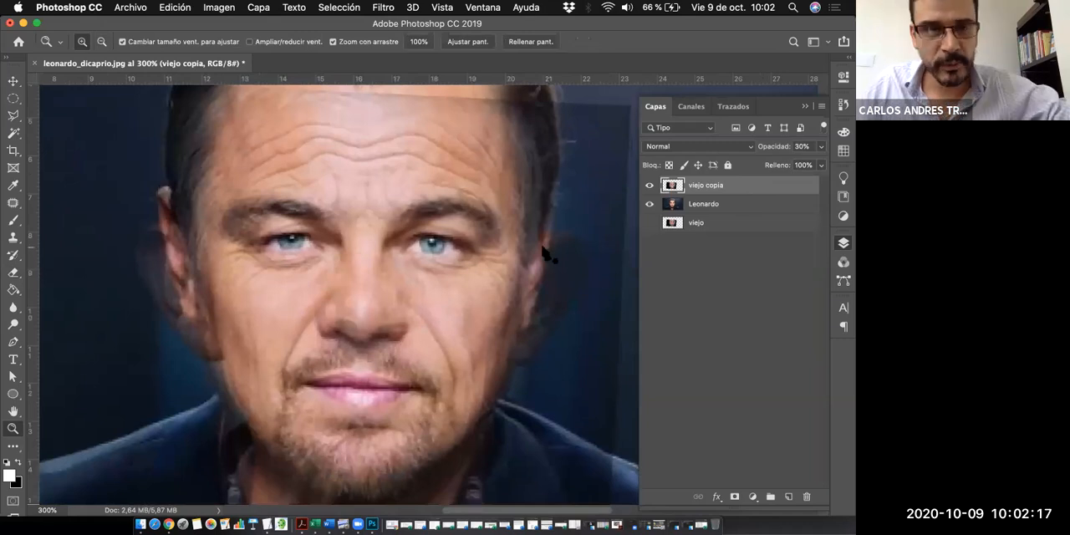
- Activate the Pen tool and set its drawing mode to Trazado
key("p")
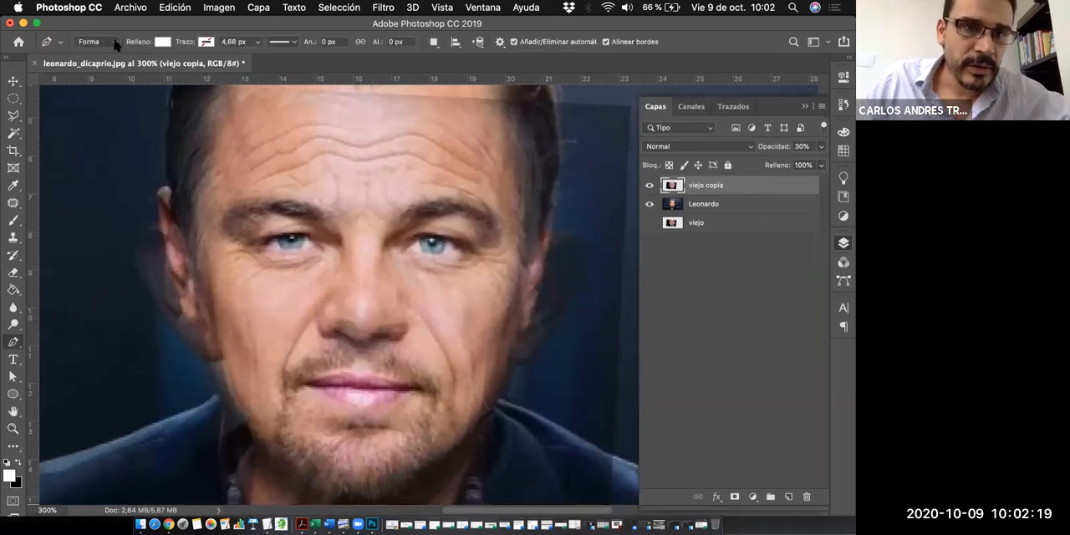
left_click(115, 44)
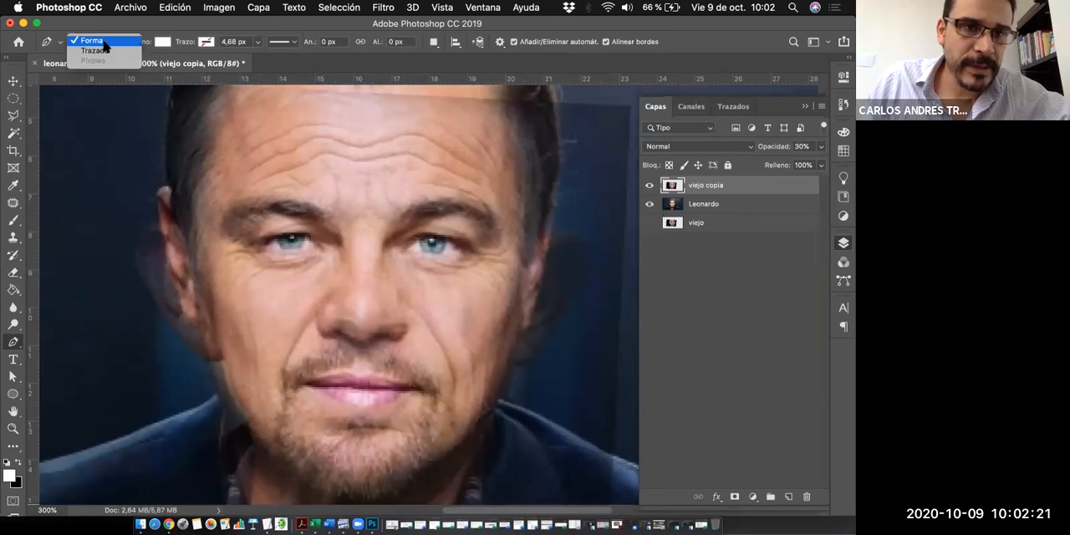
left_click(104, 52)
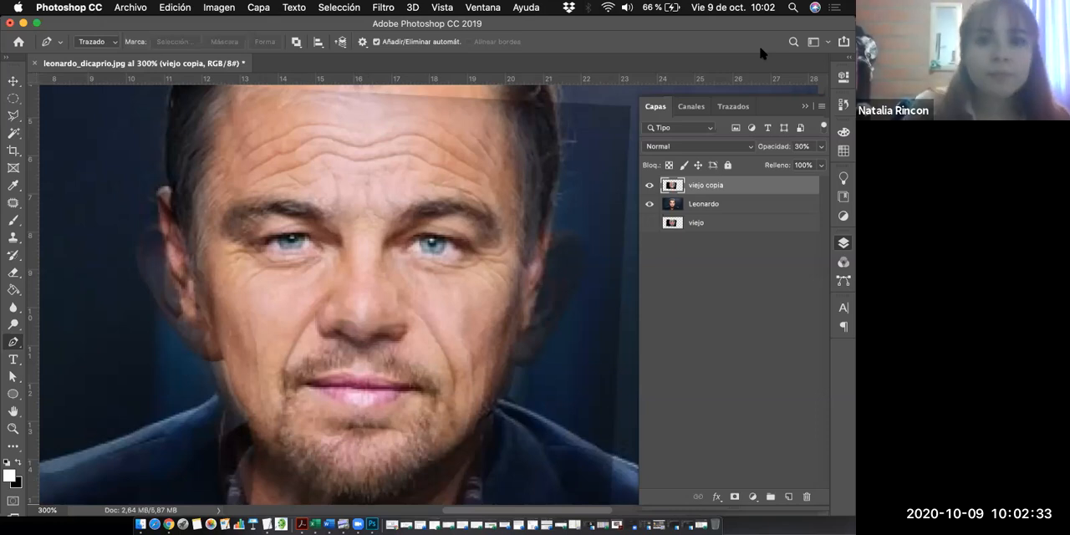
left_click(100, 42)
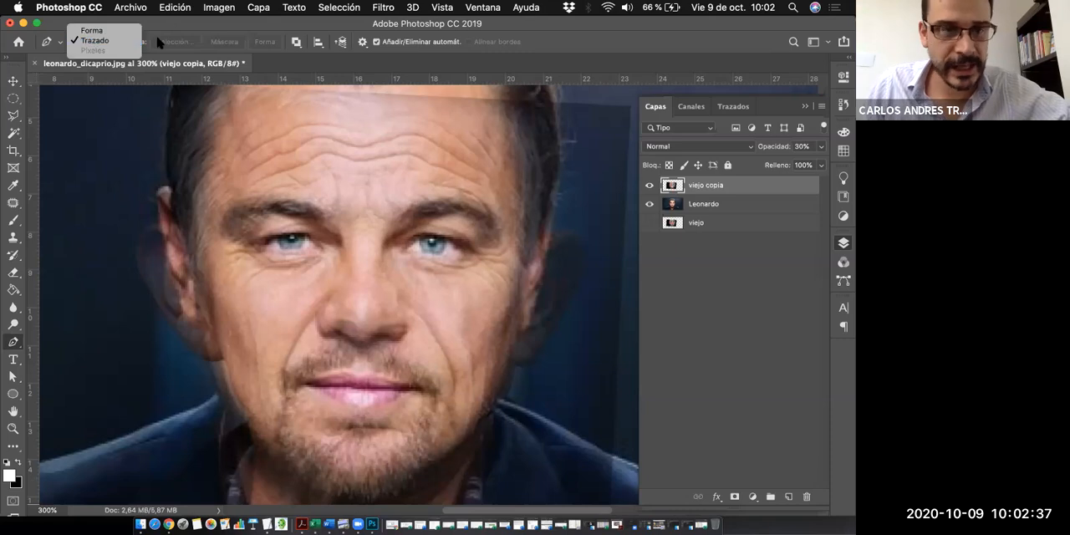
left_click(116, 42)
left_click(113, 42)
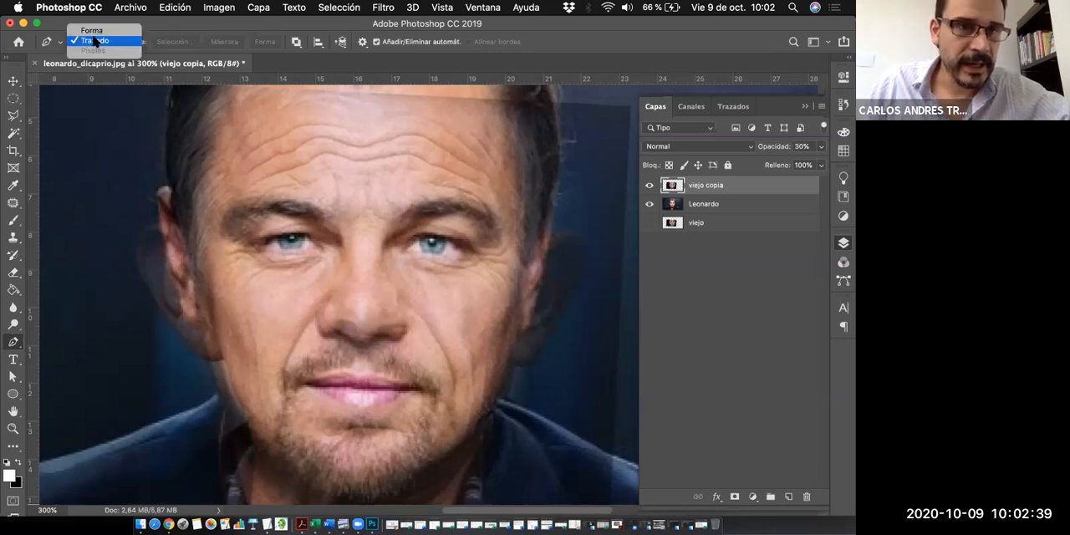
left_click(107, 42)
left_click(110, 44)
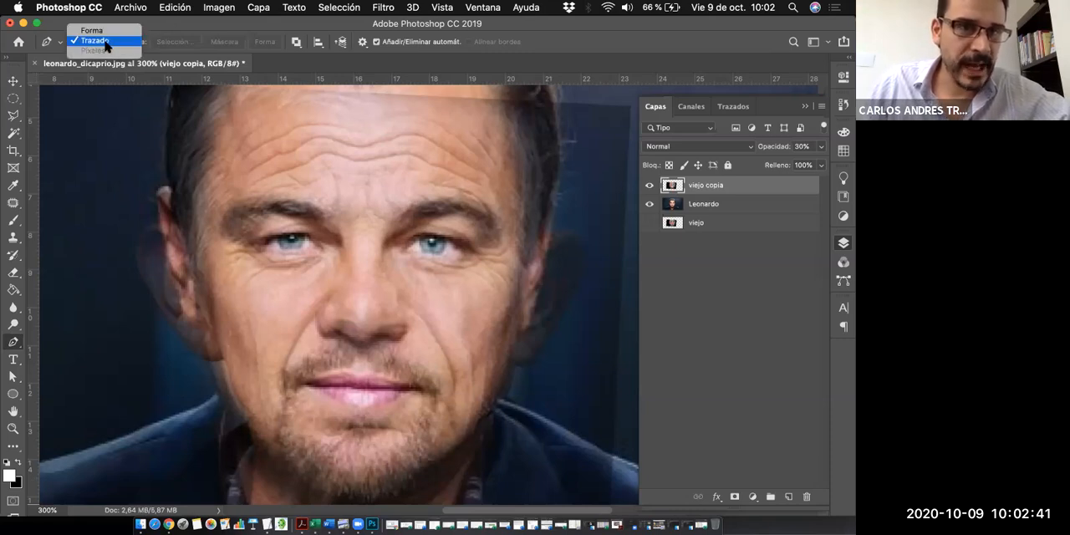
- Start a curved path beside the chin and trace it up the left jaw and cheek to the top of the left ear
left_click(295, 479)
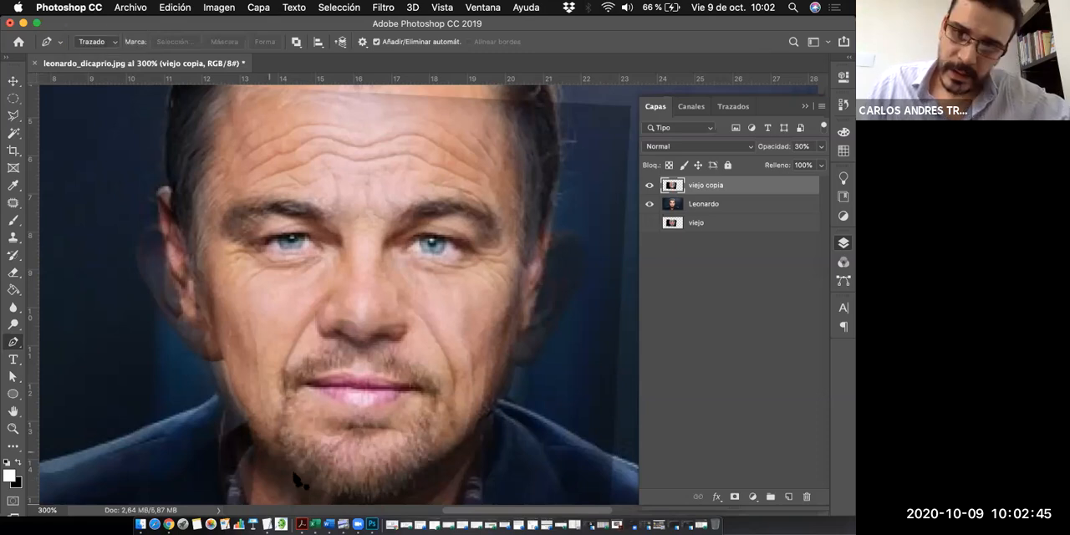
left_click(294, 474)
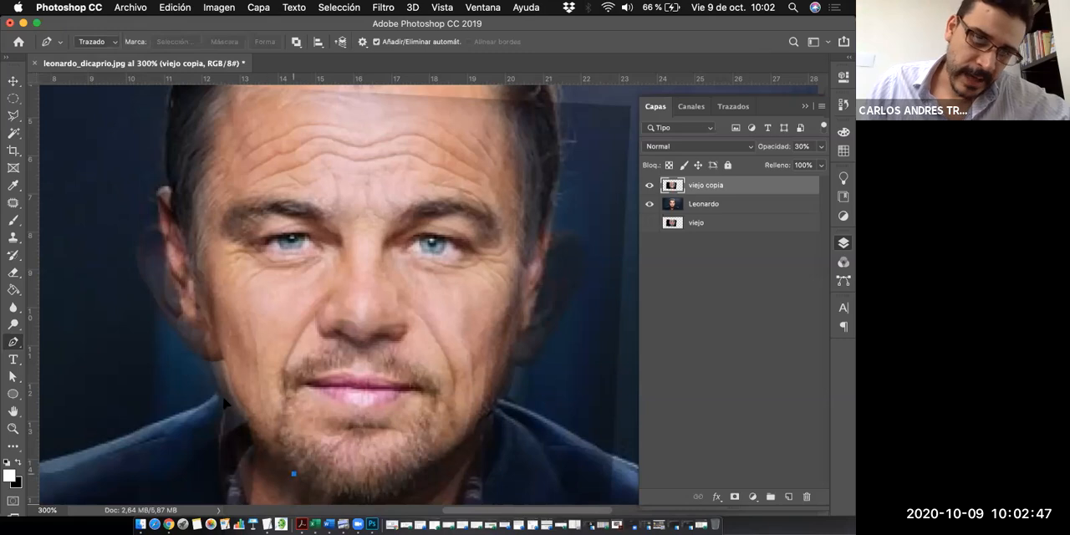
left_click_drag(294, 474, 318, 497)
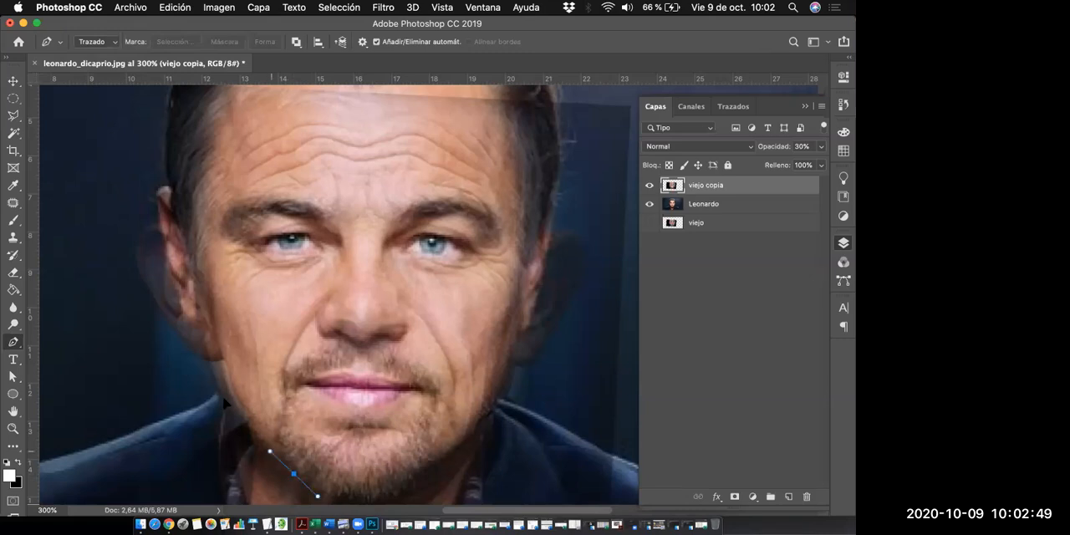
left_click_drag(232, 394, 221, 366)
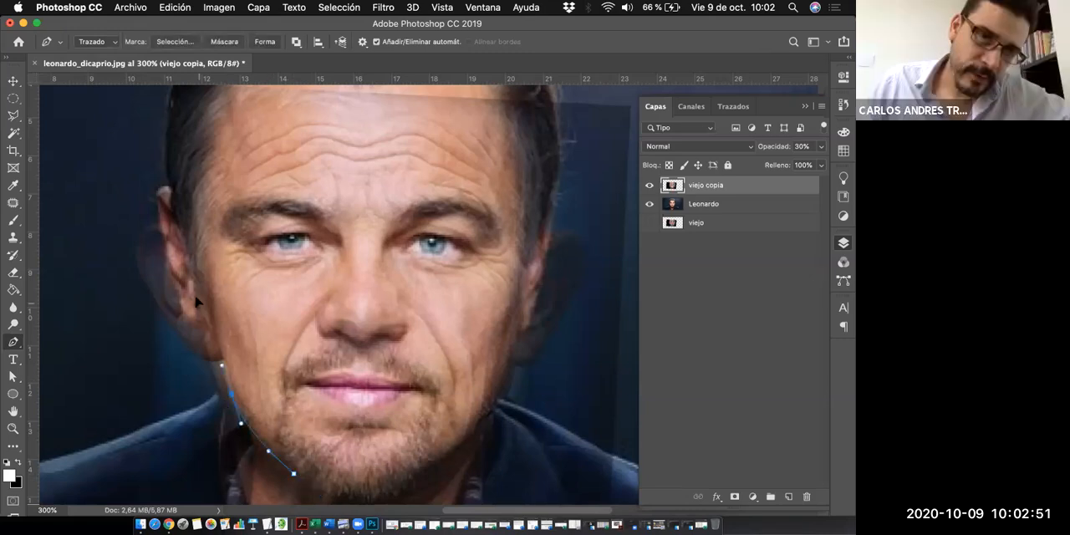
left_click_drag(199, 303, 196, 295)
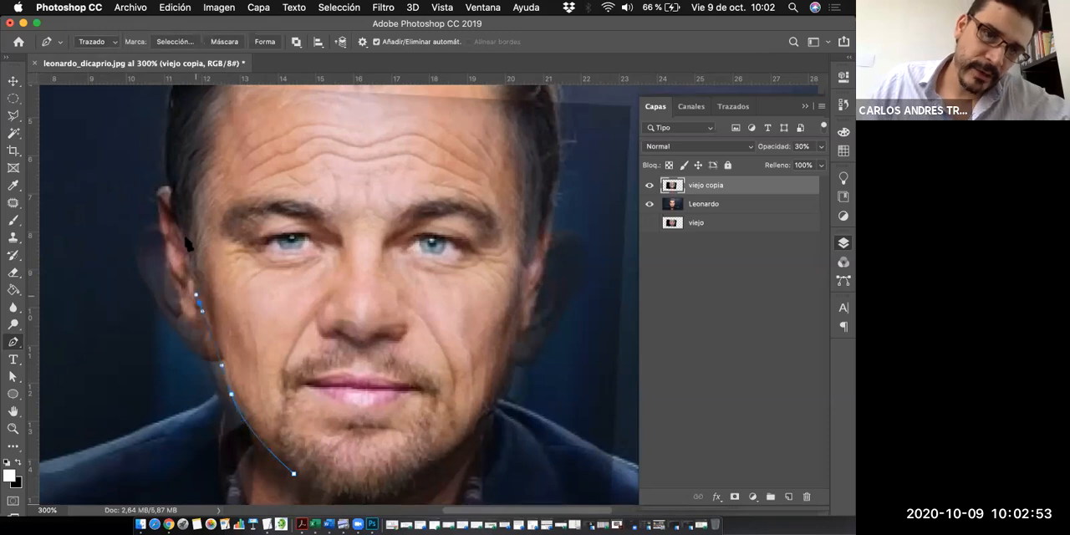
left_click_drag(184, 232, 186, 216)
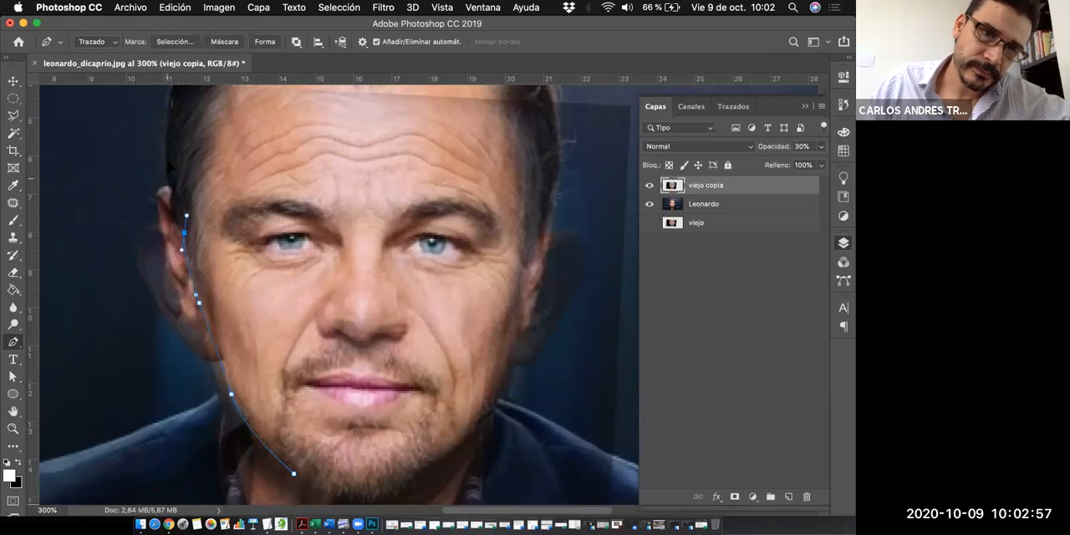
left_click_drag(168, 176, 168, 162)
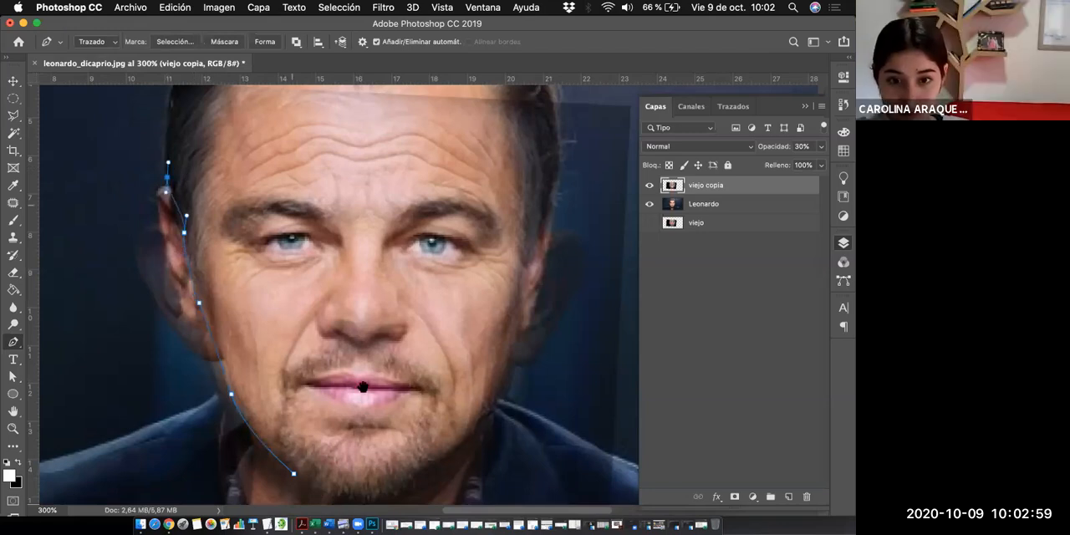
- Continue the path up the left temple and across the upper forehead to the right edge of the hair
scroll(171, 241, "up", 4)
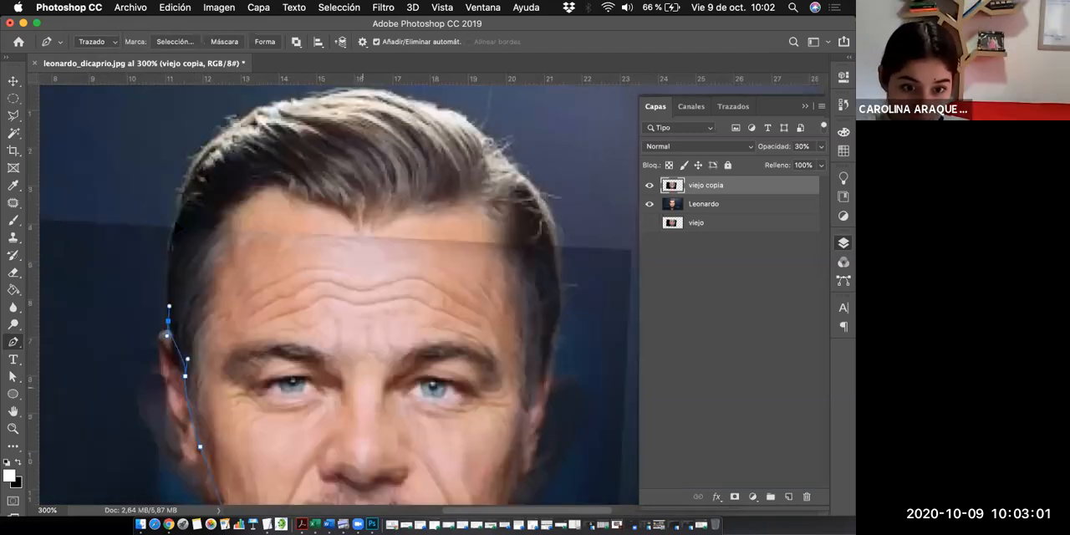
left_click(171, 232)
left_click_drag(173, 229, 177, 223)
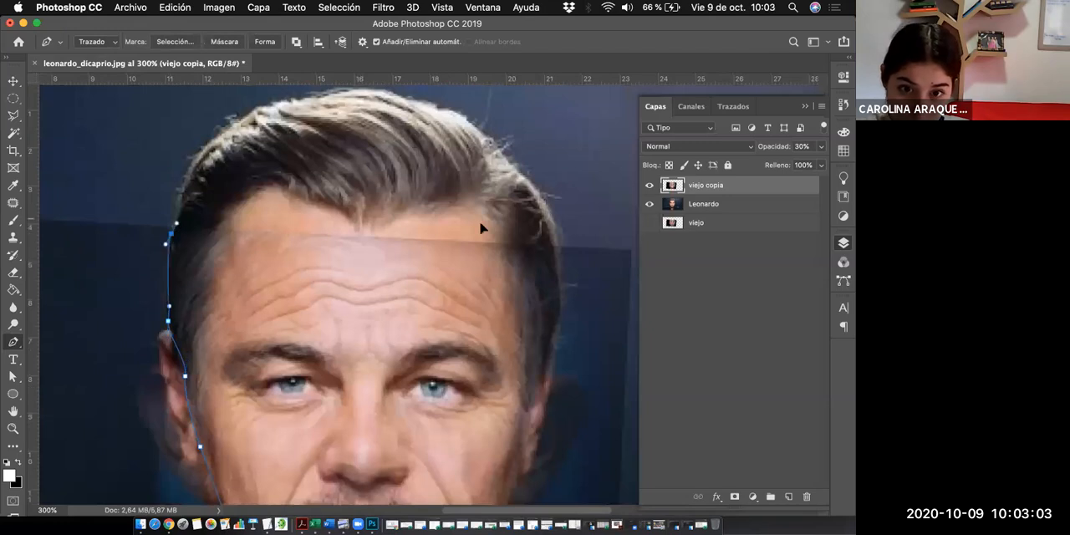
left_click_drag(462, 220, 523, 230)
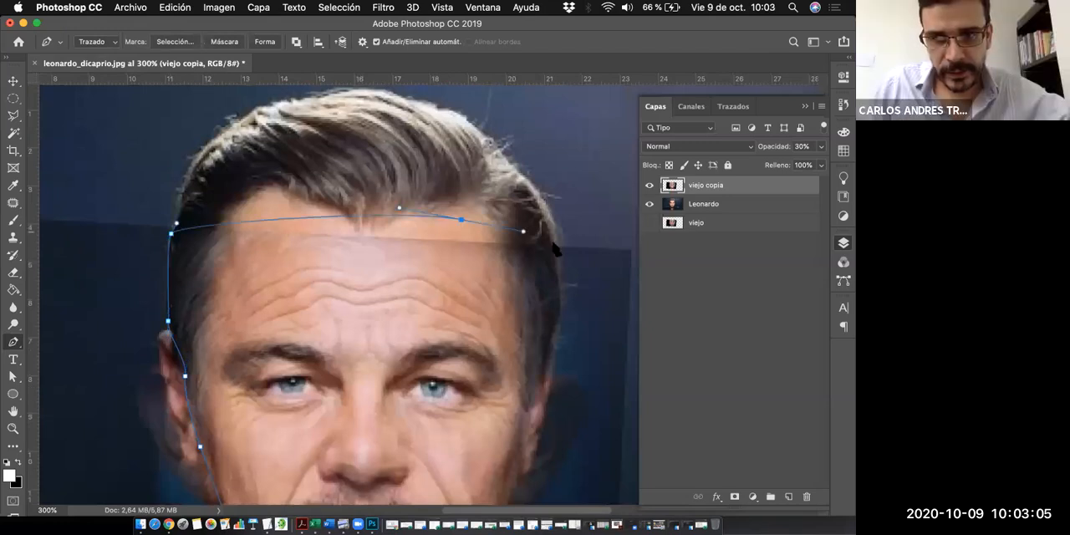
left_click(557, 245)
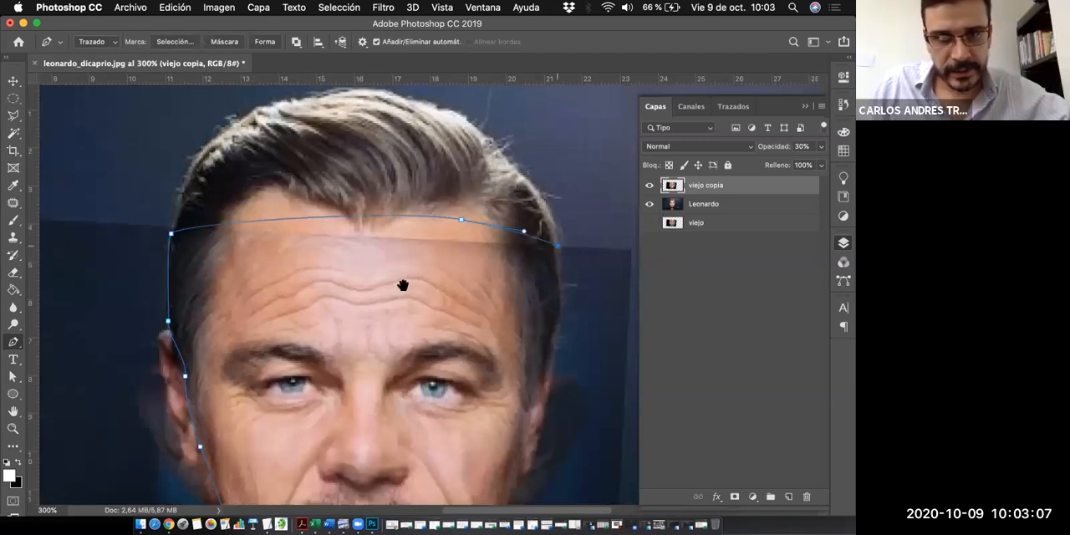
left_click_drag(558, 244, 560, 252)
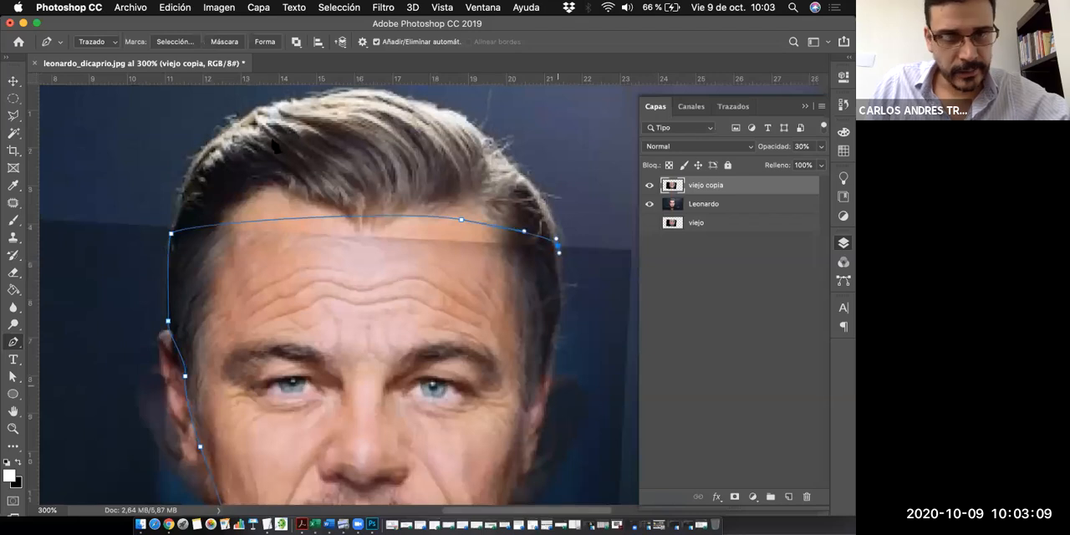
- Extend the path down the right temple and along the inner side of the right ear to the cheek
scroll(276, 147, "right", 5)
scroll(275, 147, "down", 3)
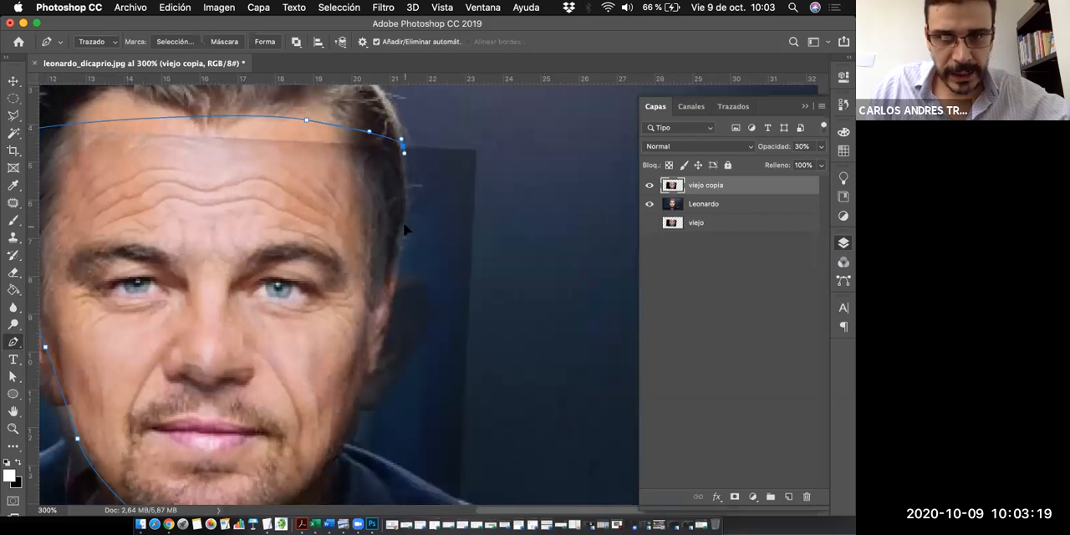
left_click_drag(403, 227, 398, 248)
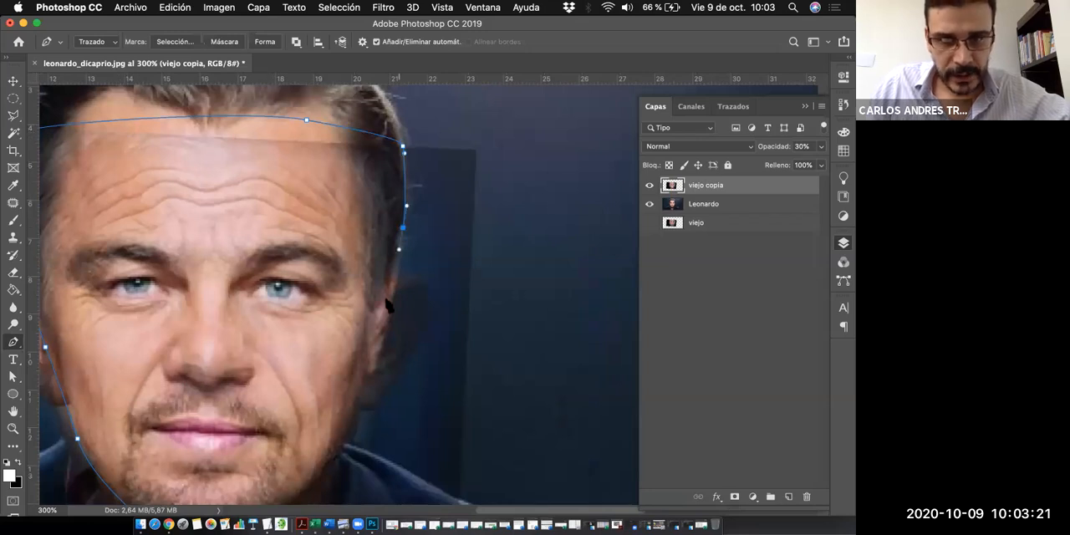
left_click_drag(380, 296, 373, 315)
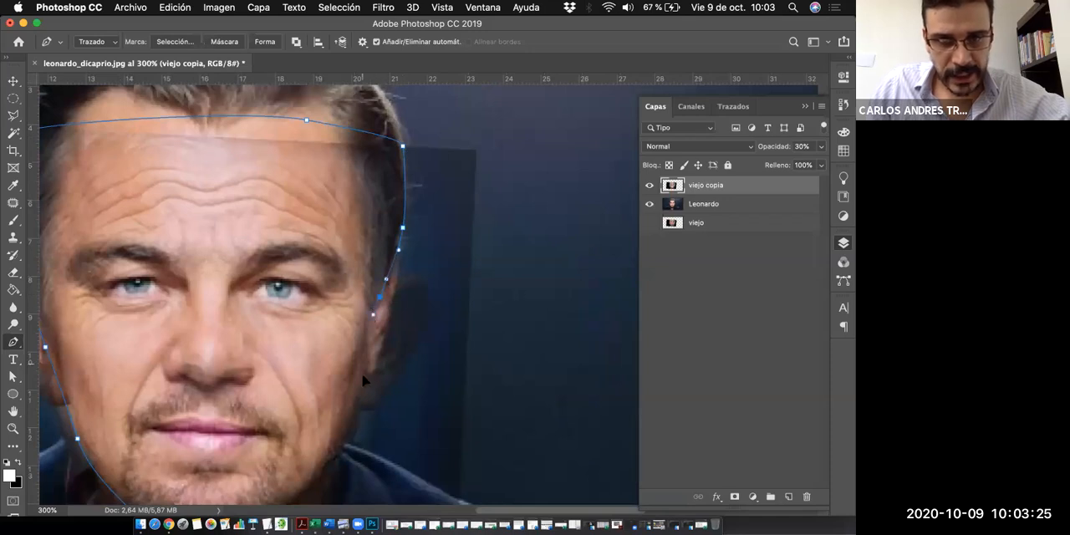
left_click_drag(363, 376, 363, 362)
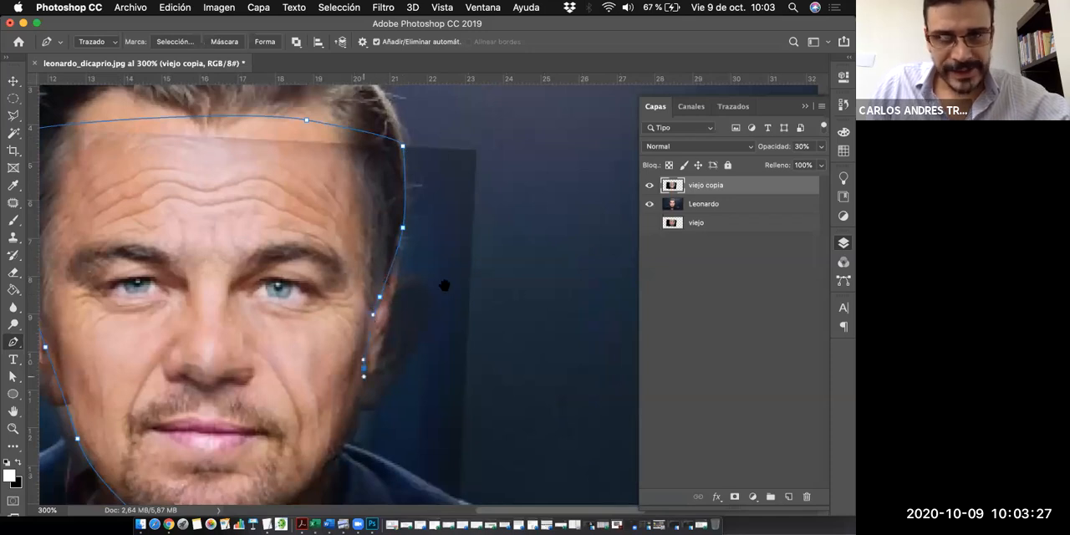
- Trace the right jaw and the underside of the chin, closing the path at its starting anchor
scroll(427, 296, "down", 3)
scroll(427, 296, "left", 2)
key("super+r")
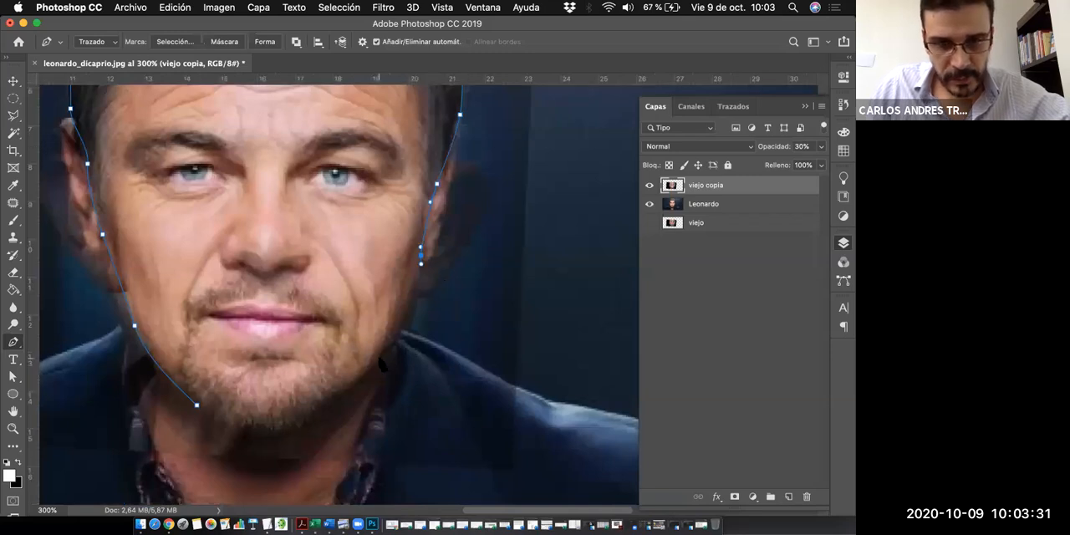
left_click_drag(379, 358, 369, 368)
left_click(337, 392)
left_click_drag(337, 392, 338, 396)
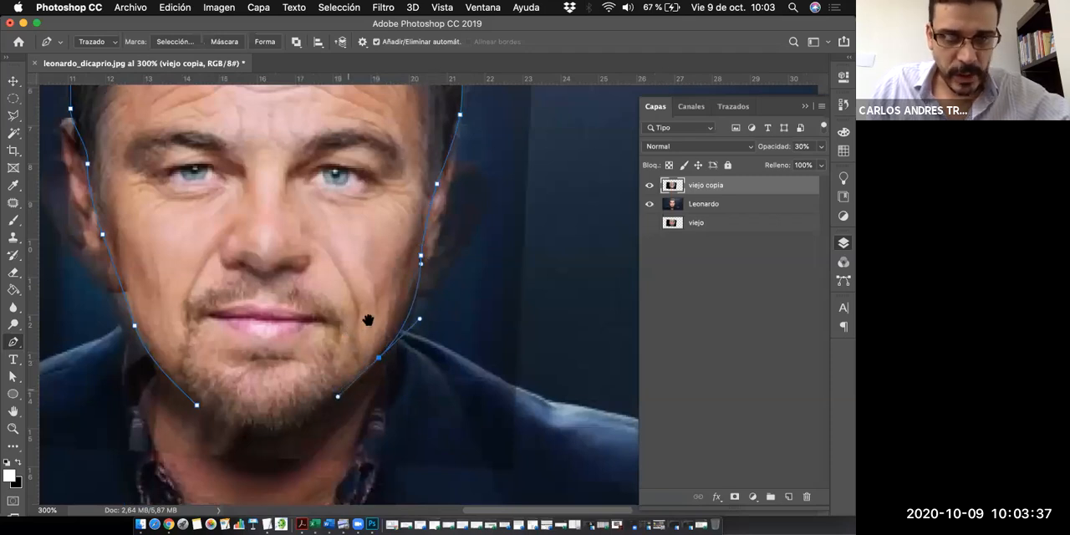
left_click_drag(368, 320, 475, 248)
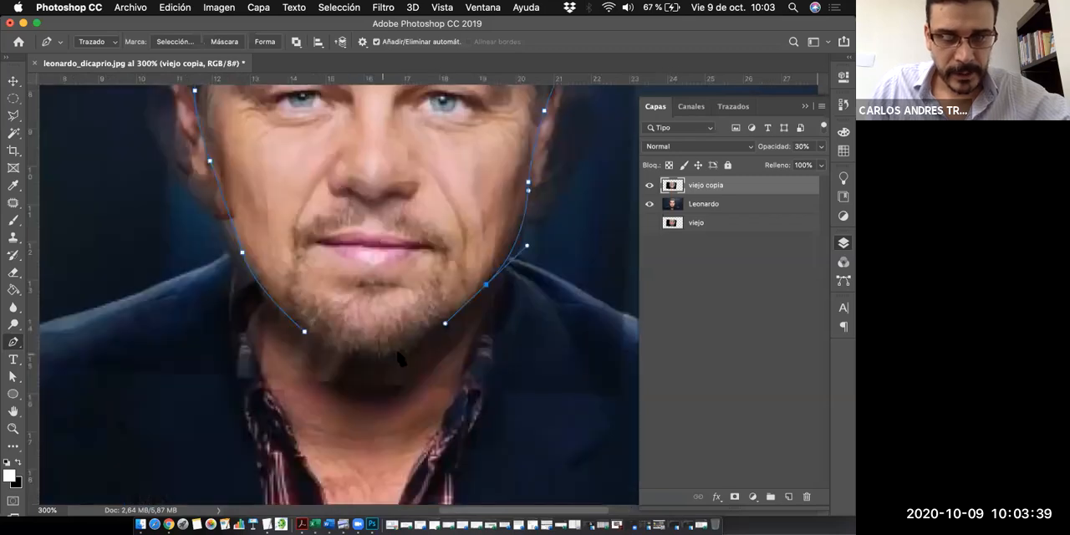
left_click(305, 334)
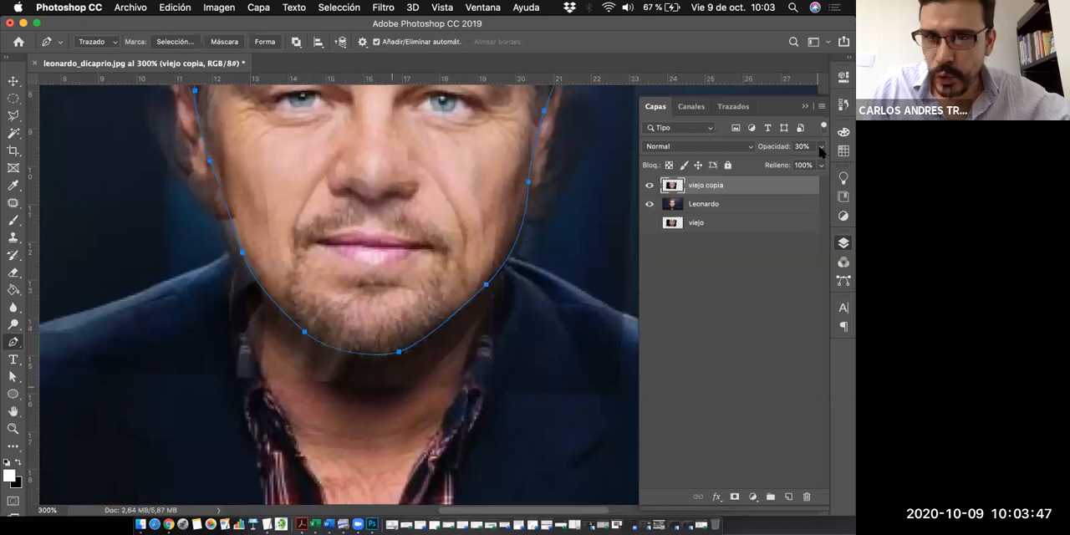
- Compare the blend at higher and lower opacities and set the viejo copia layer's opacity to 42%
left_click_drag(821, 150, 793, 164)
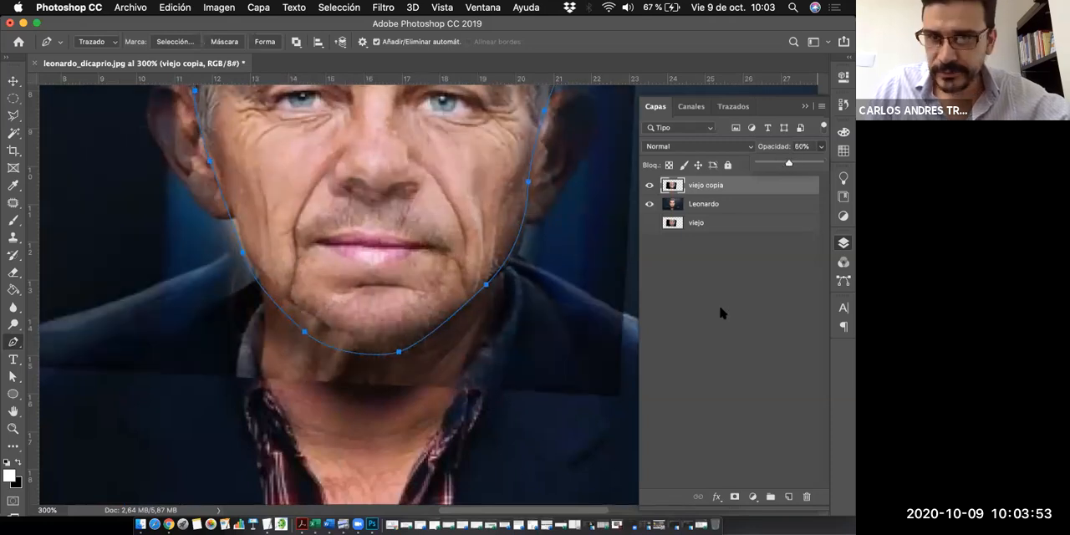
left_click_drag(794, 159, 807, 162)
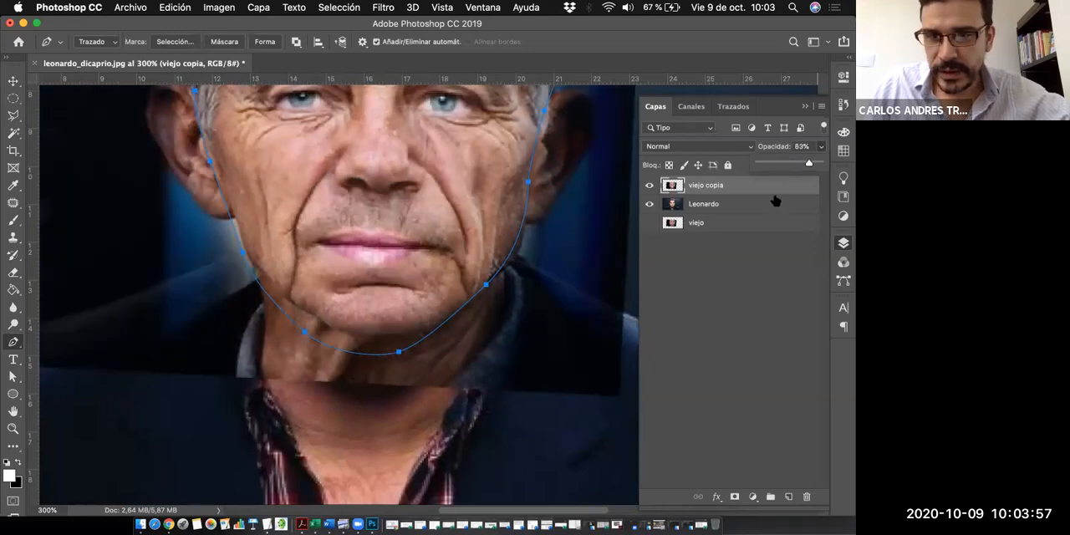
left_click_drag(810, 160, 772, 163)
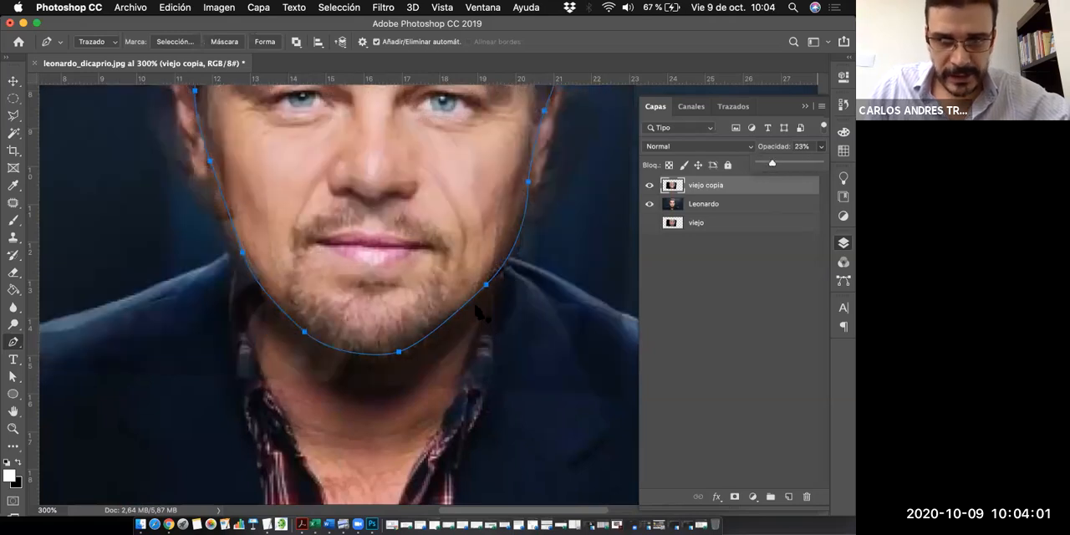
left_click(785, 164)
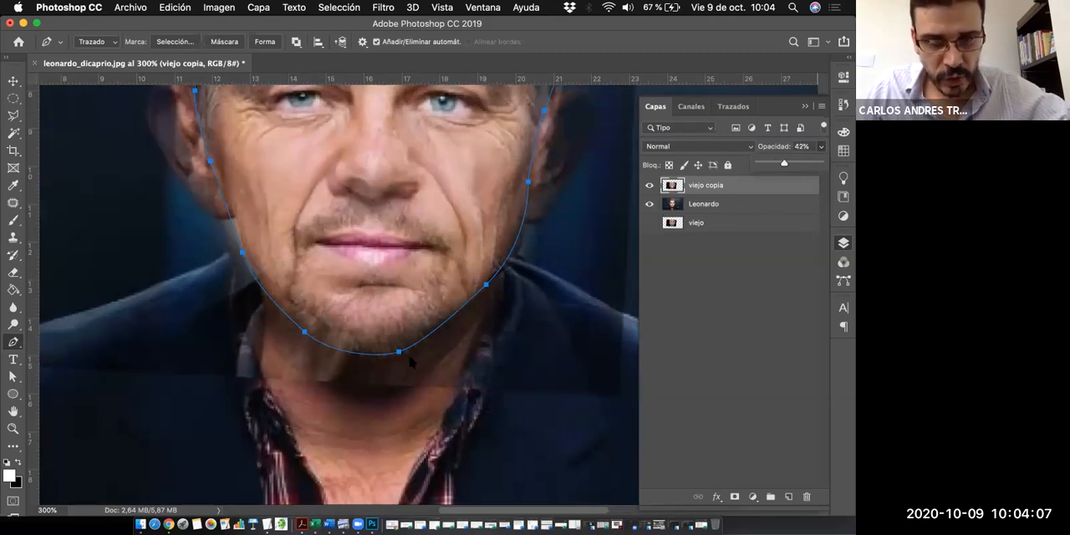
- Delete the anchor point under the chin and resume the path from its open end at the right jaw
key("a")
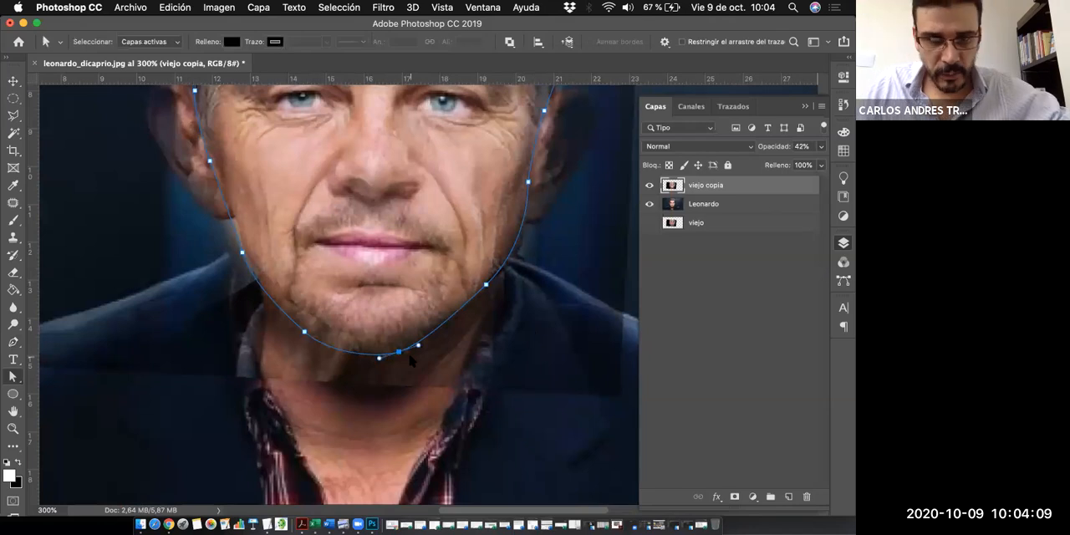
key("BackSpace")
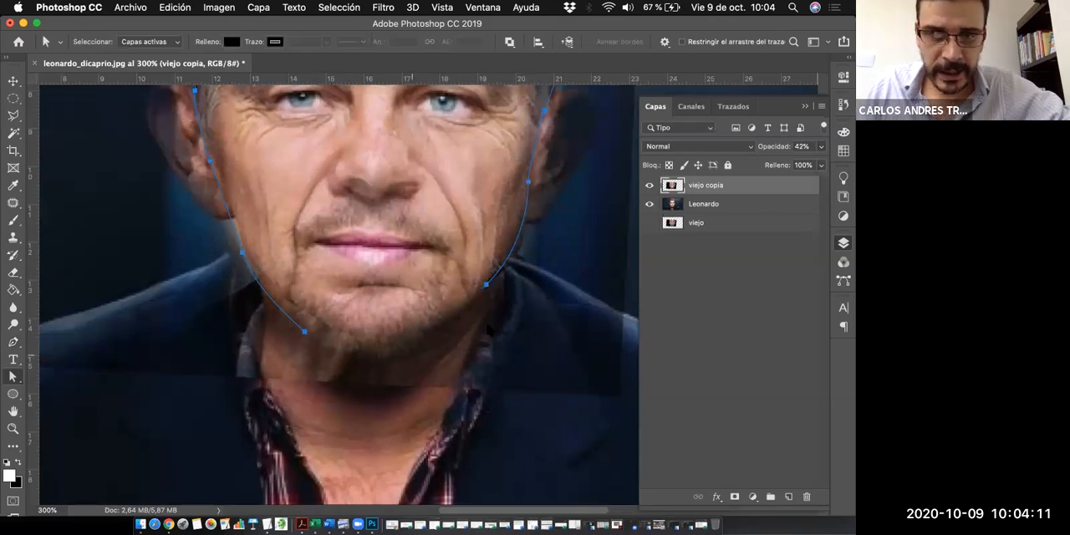
key("p")
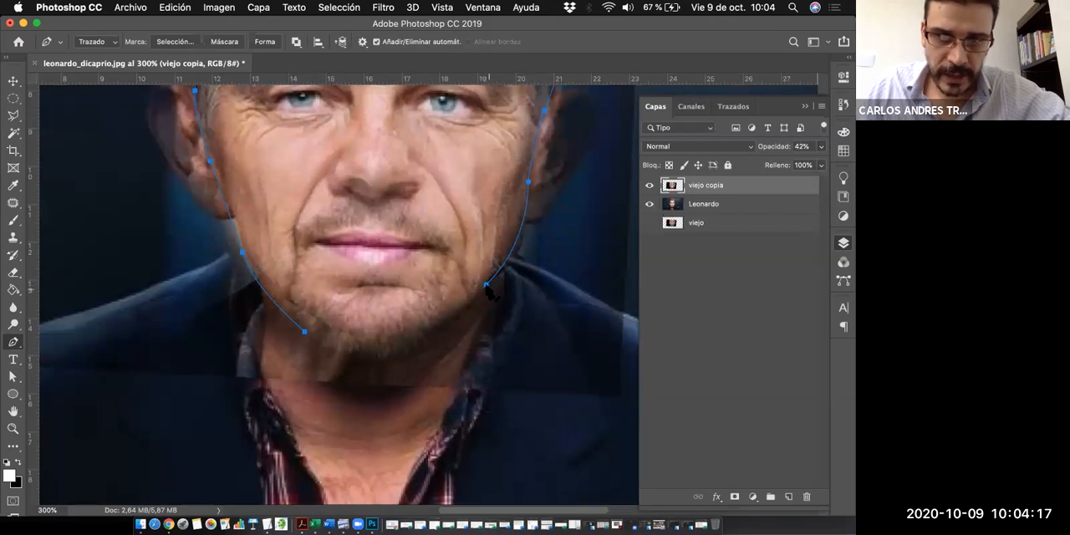
left_click(486, 286)
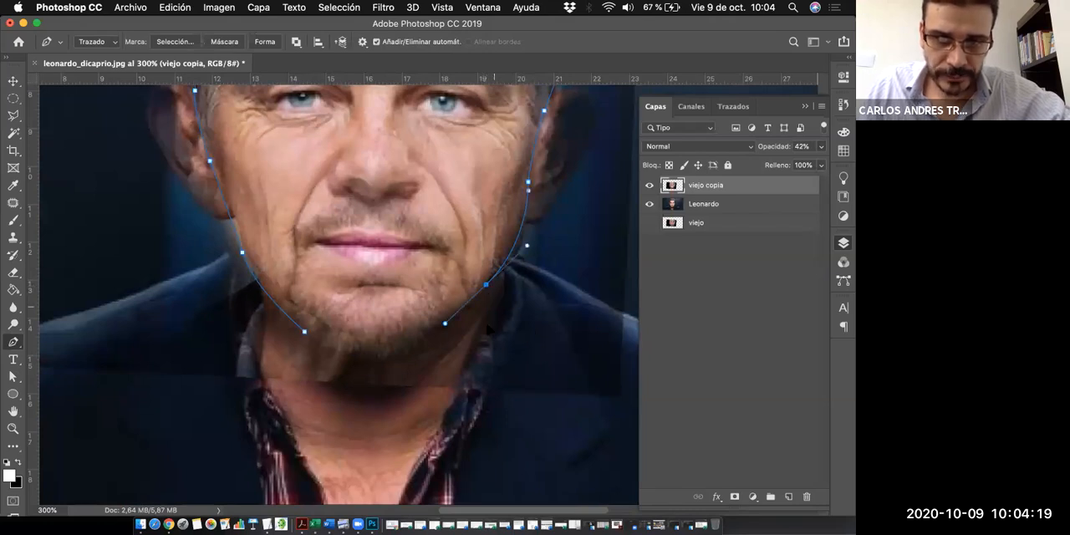
- Extend the path down the right side of the neck, across its base and up the left side, closing it at the left jaw anchor
left_click_drag(491, 316, 458, 389)
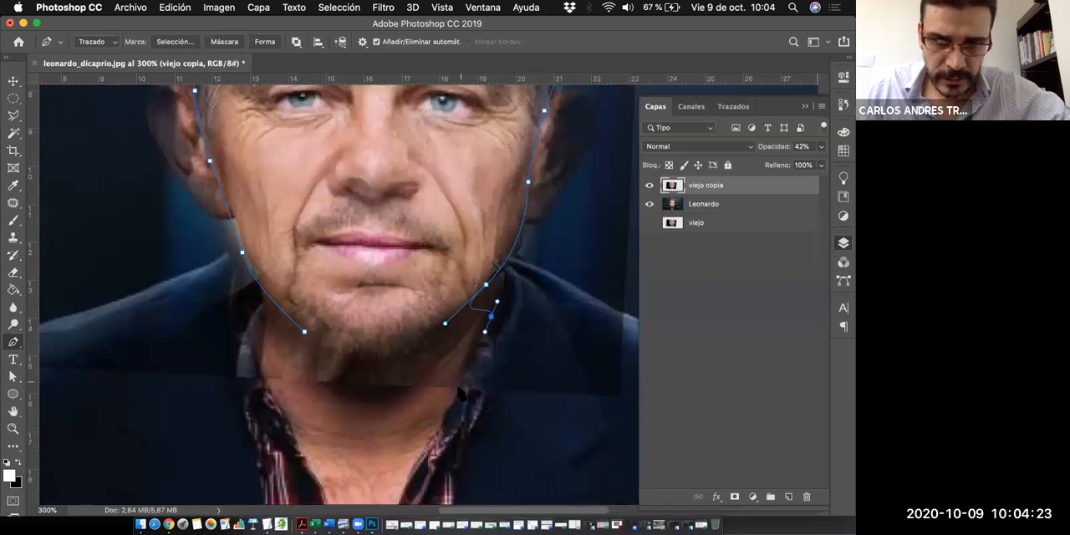
left_click(458, 388)
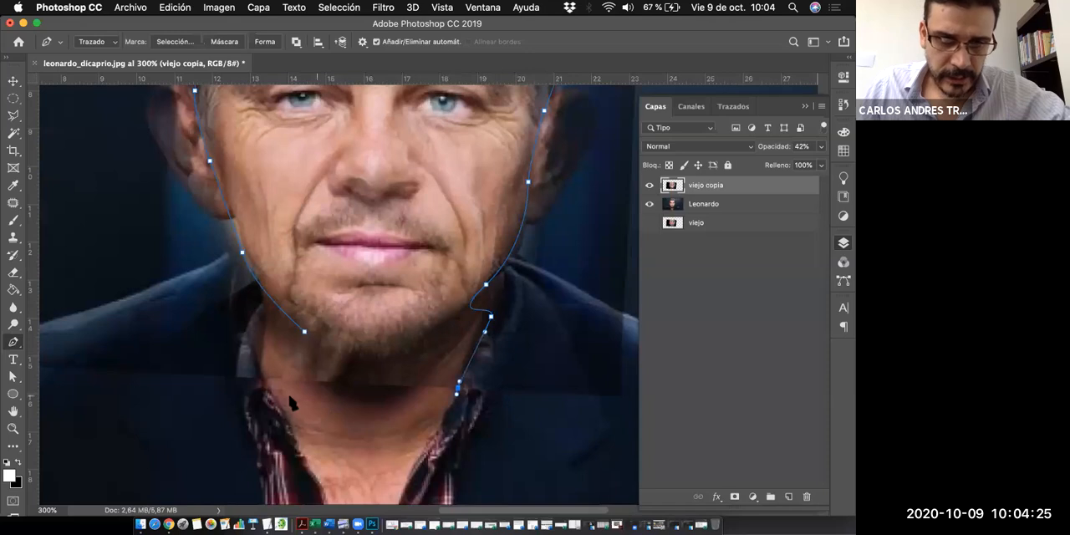
left_click(317, 395)
left_click(258, 380)
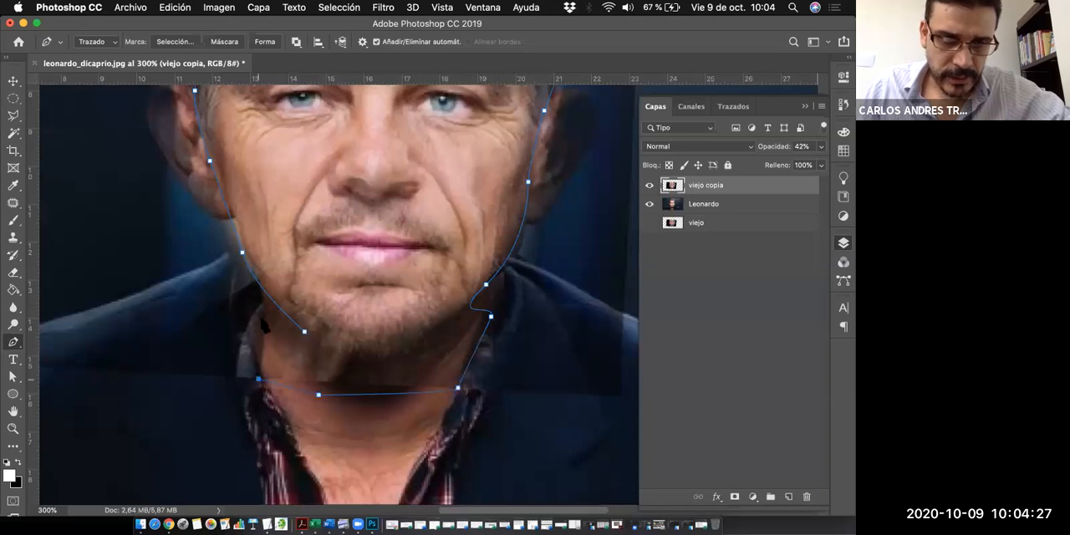
left_click_drag(262, 317, 264, 307)
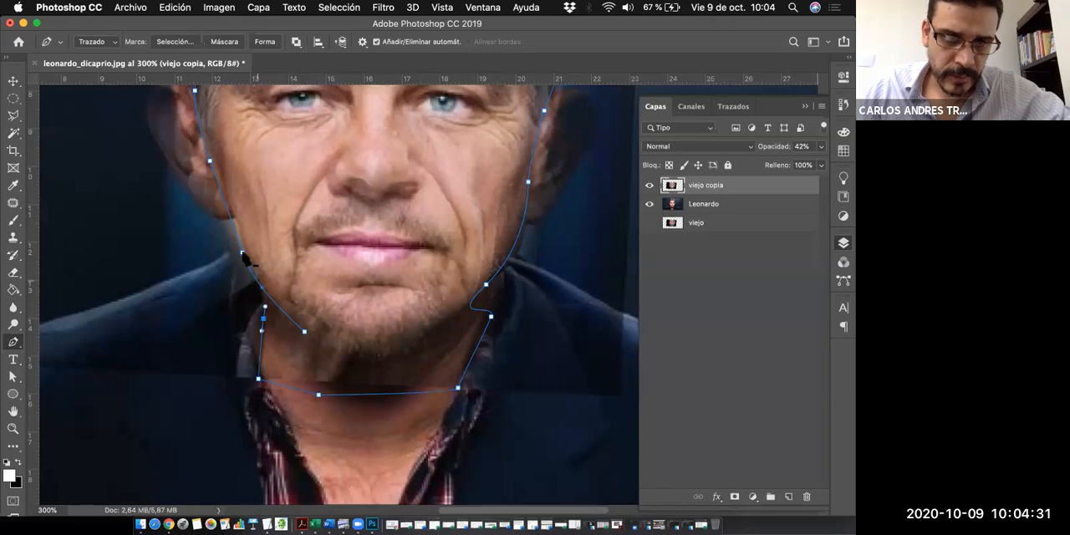
left_click(305, 334)
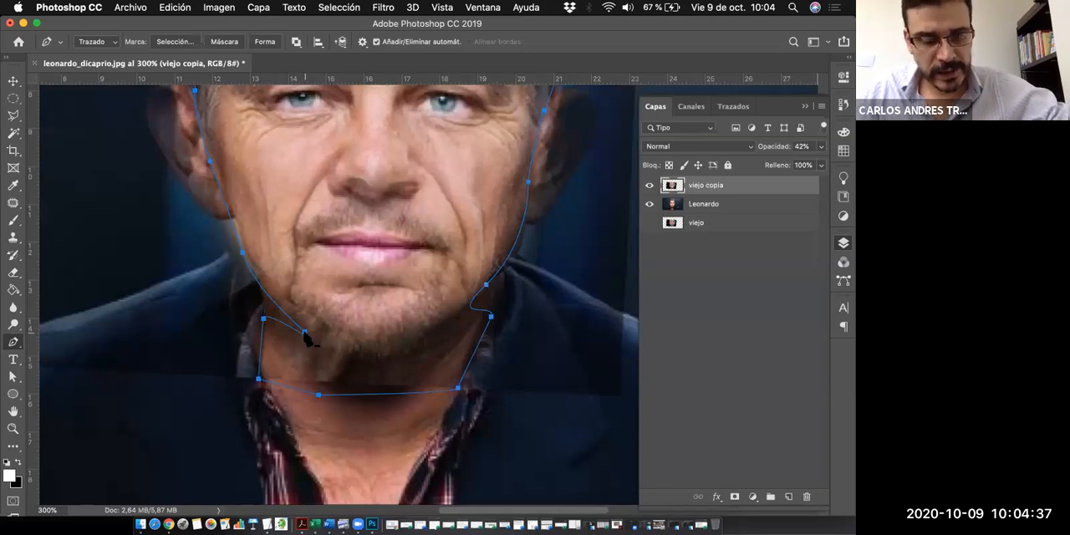
- Move the left jaw anchor up to where the jaw meets the neck and adjust its direction handle to smooth the corner
key("a")
left_click_drag(305, 333, 266, 296)
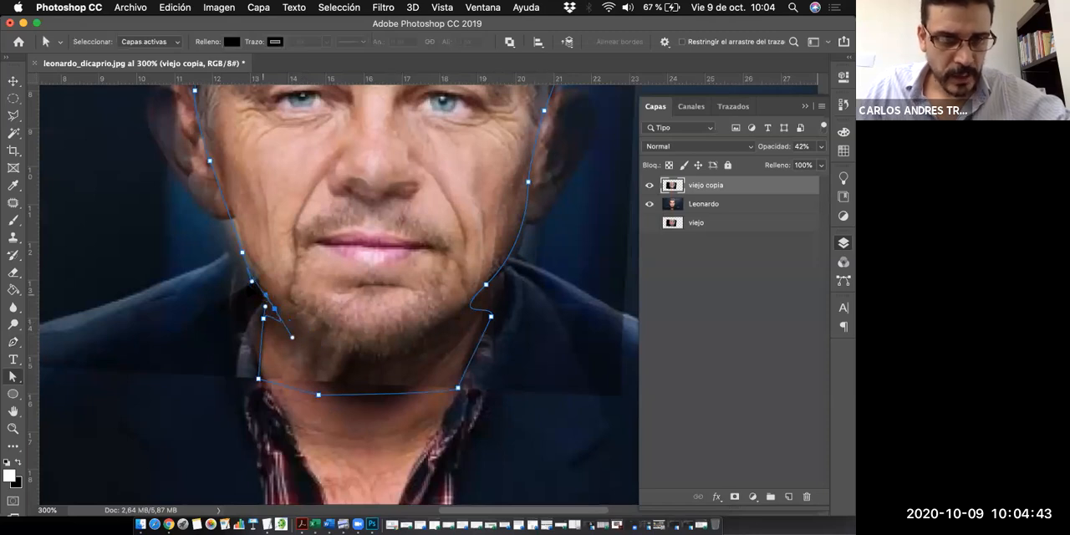
left_click_drag(292, 337, 261, 293)
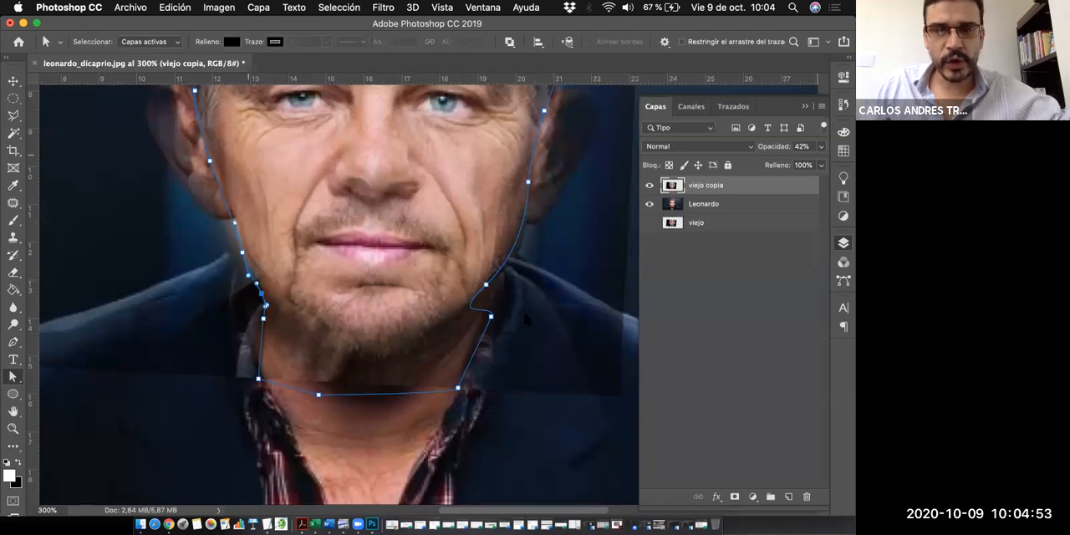
- Move the right jaw anchor outward and adjust its direction handles so the path runs smoothly from the cheek into the neck
left_click(485, 285)
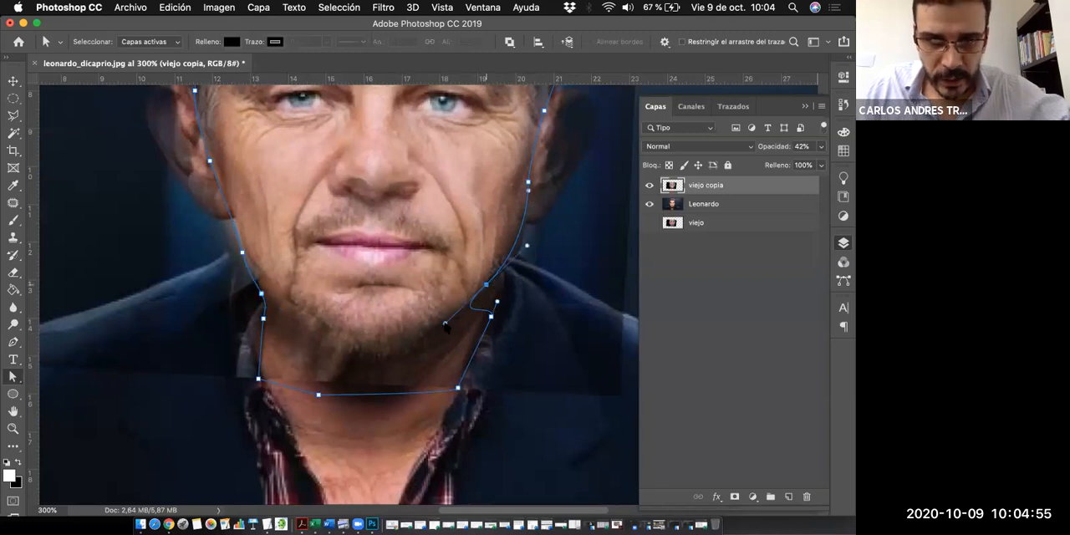
left_click_drag(445, 324, 491, 288)
left_click(491, 316)
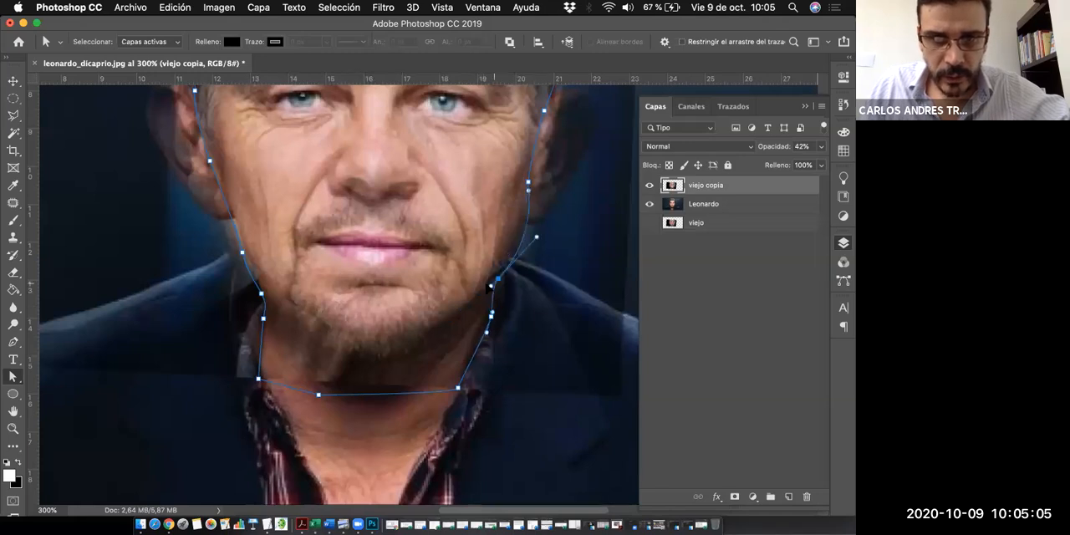
left_click_drag(537, 235, 512, 238)
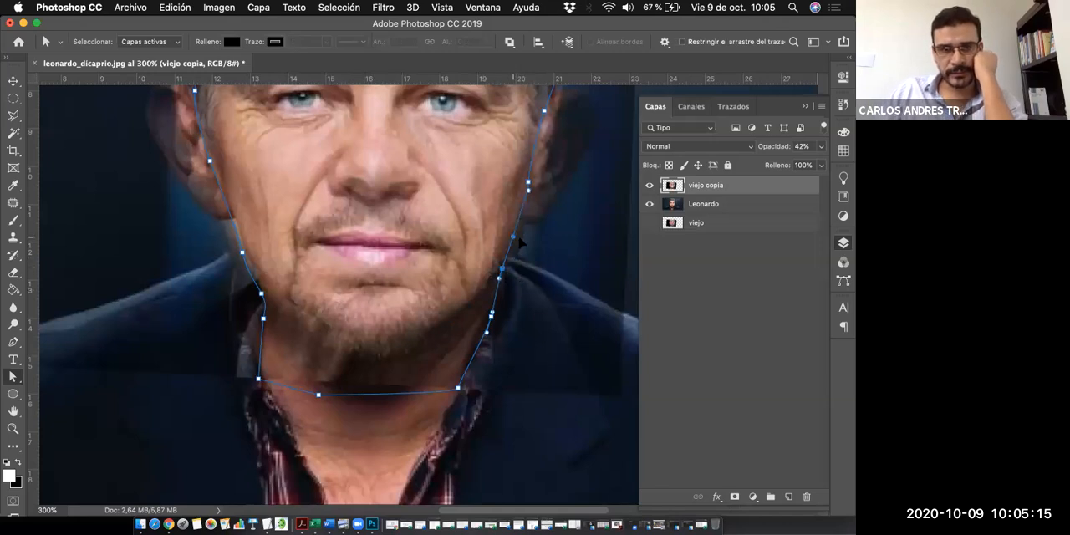
left_click_drag(513, 236, 519, 238)
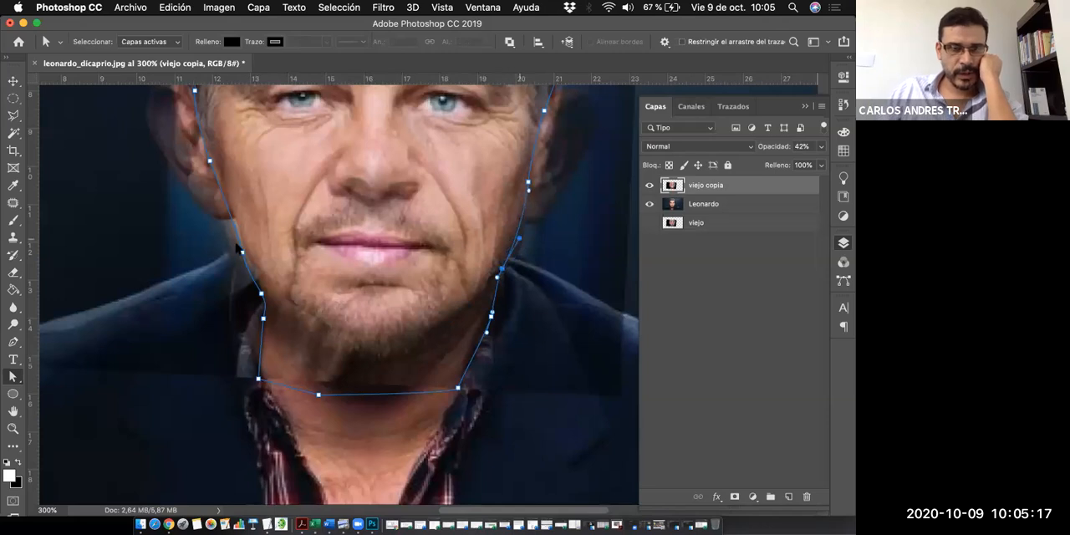
left_click(231, 232)
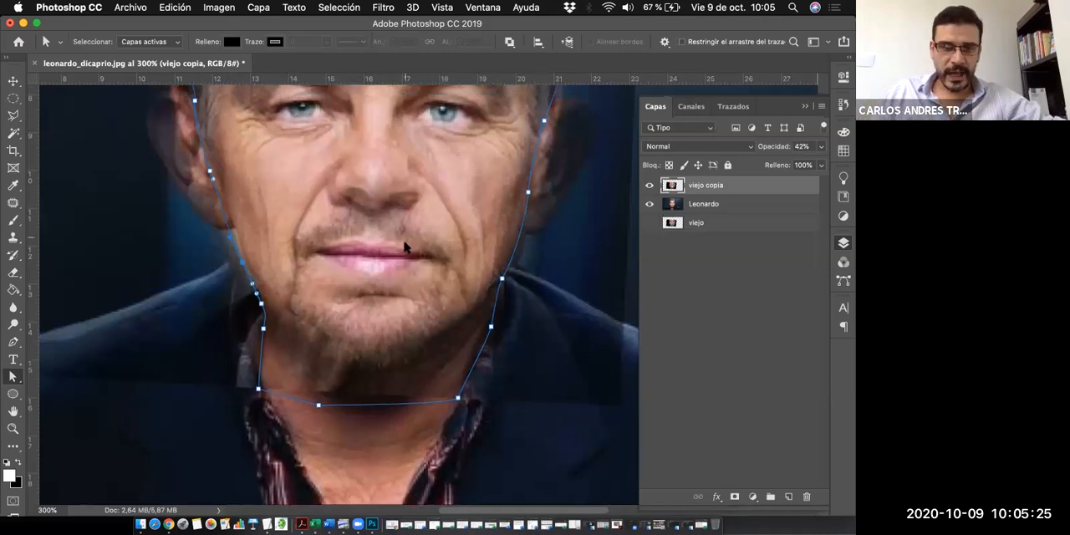
- Set the opacity of the viejo copia layer to 100%
scroll(423, 278, "up", 2)
key("p")
scroll(423, 278, "up", 1)
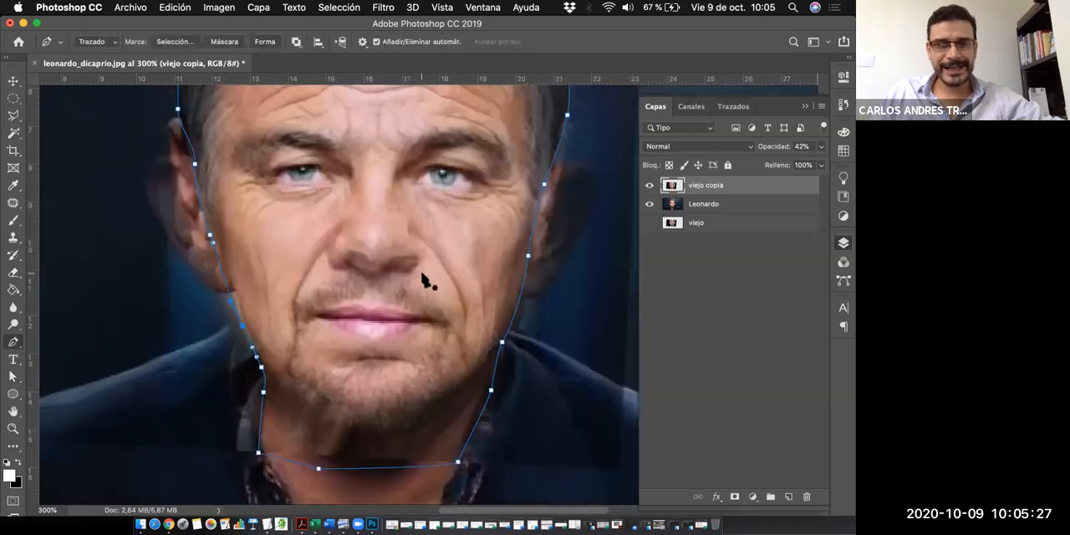
scroll(423, 279, "up", 1)
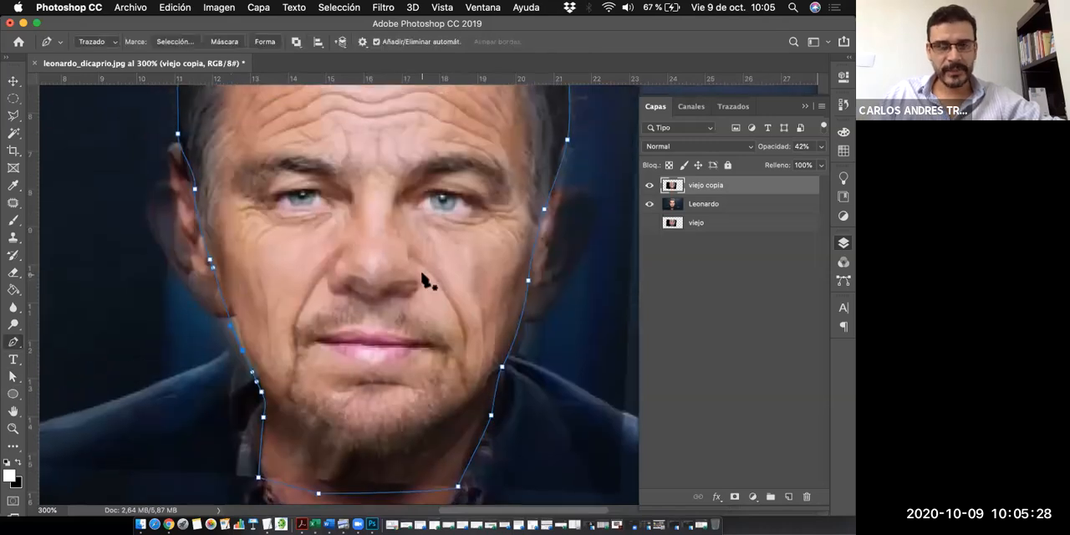
left_click(825, 147)
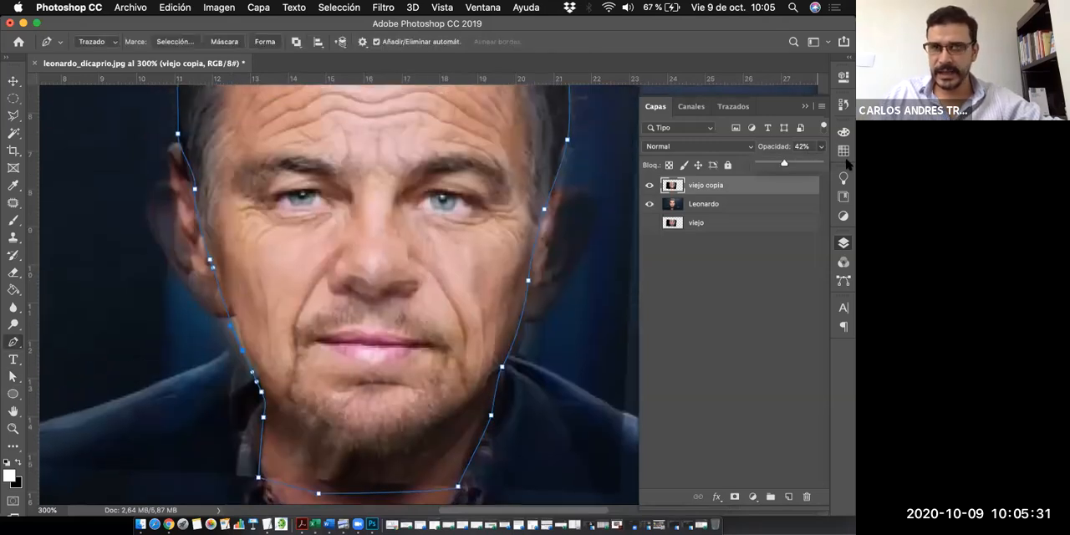
left_click_drag(759, 201, 791, 199)
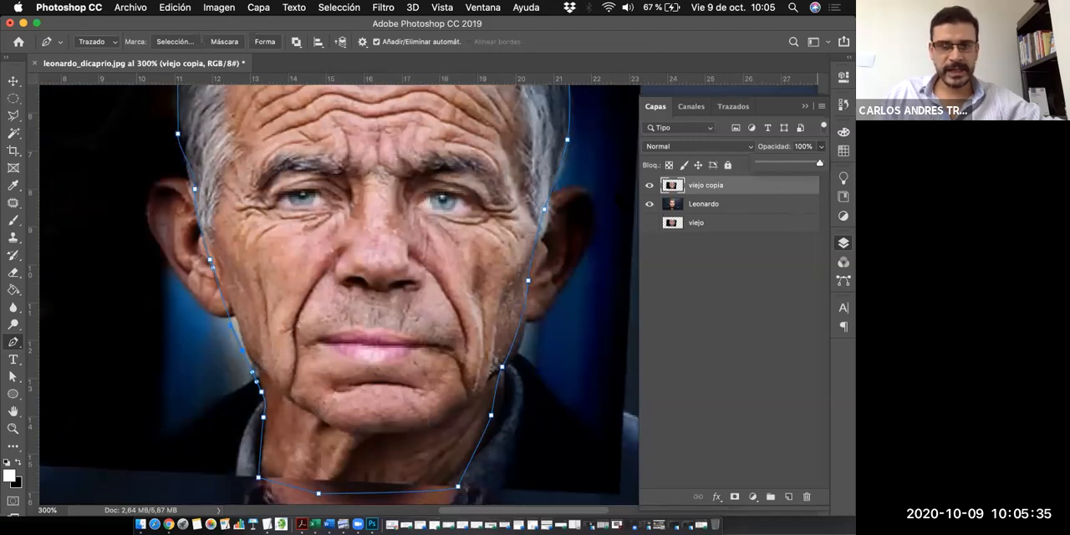
- Convert the face and neck path into a new anti-aliased selection with a feather radius of 3 pixels
right_click(374, 332)
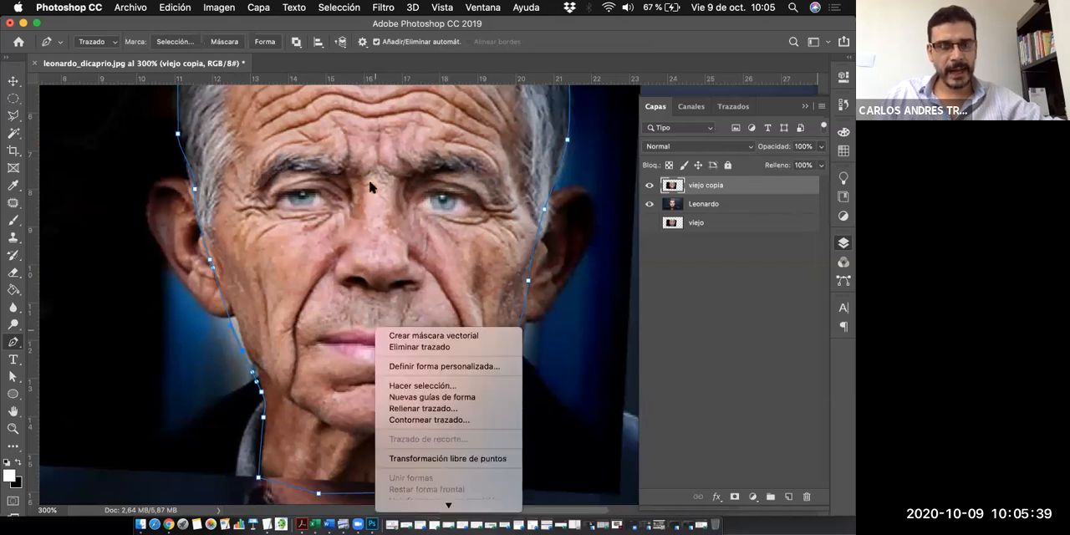
left_click(434, 387)
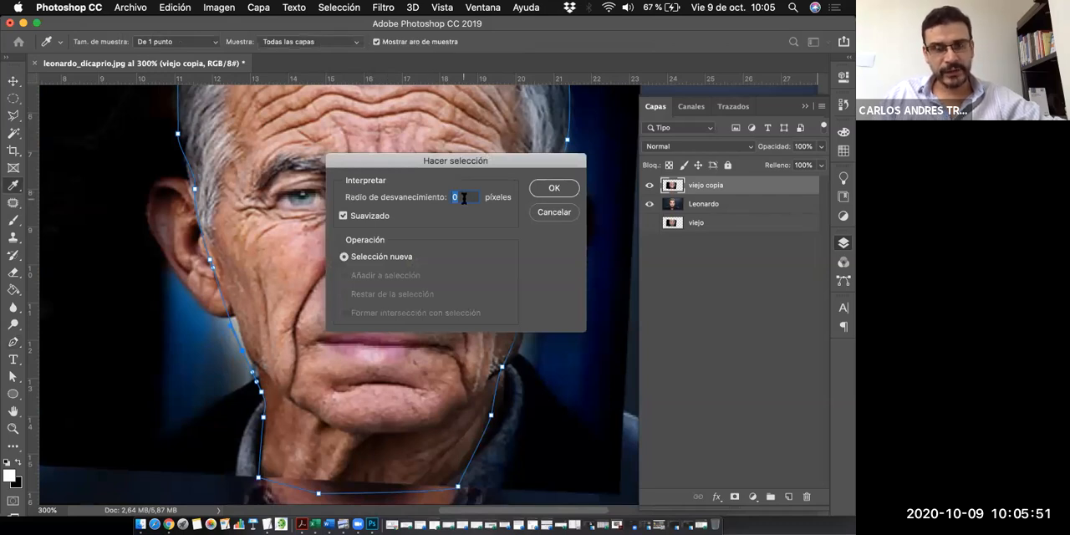
type("2")
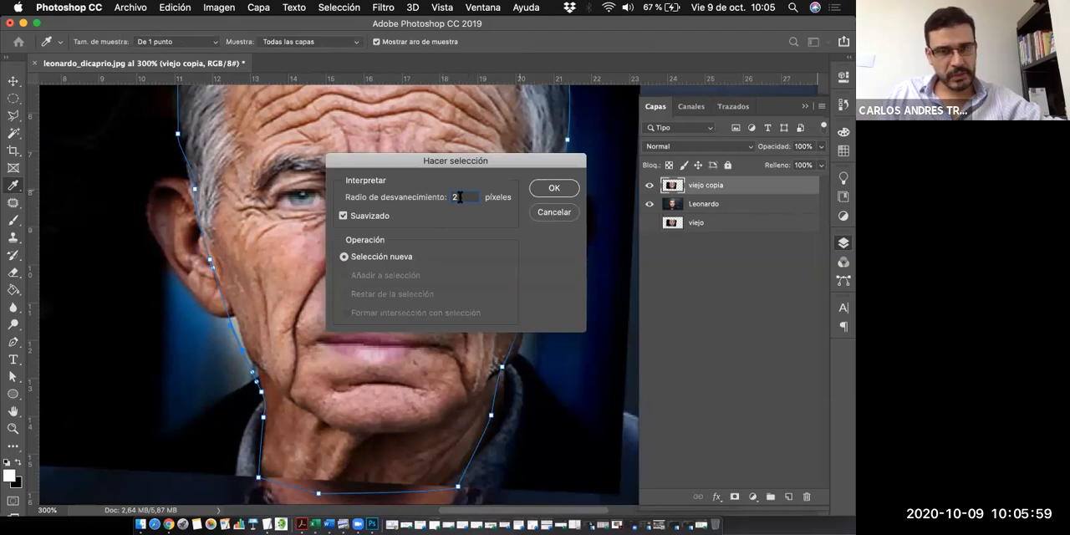
left_click_drag(460, 197, 435, 198)
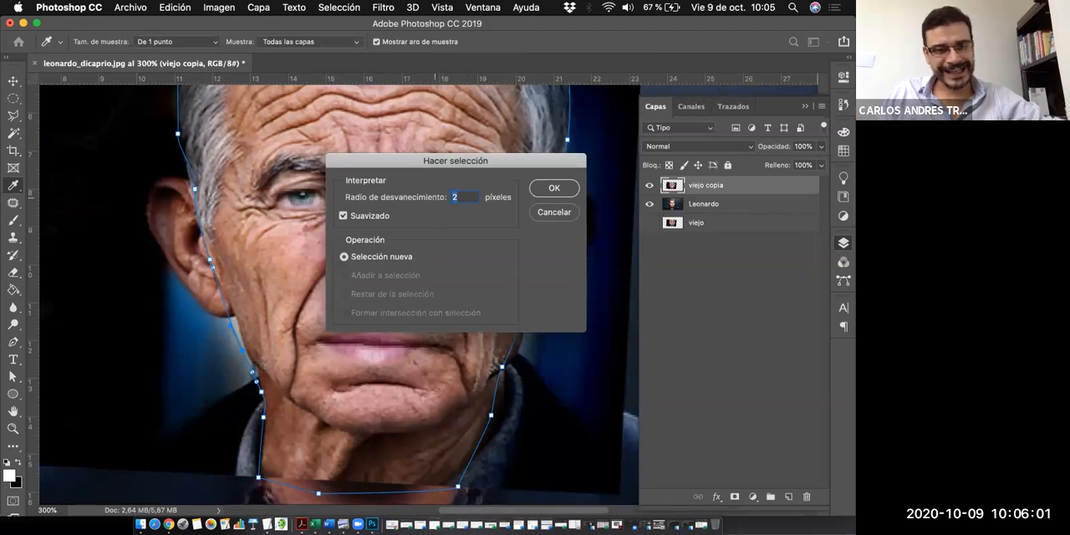
type("3")
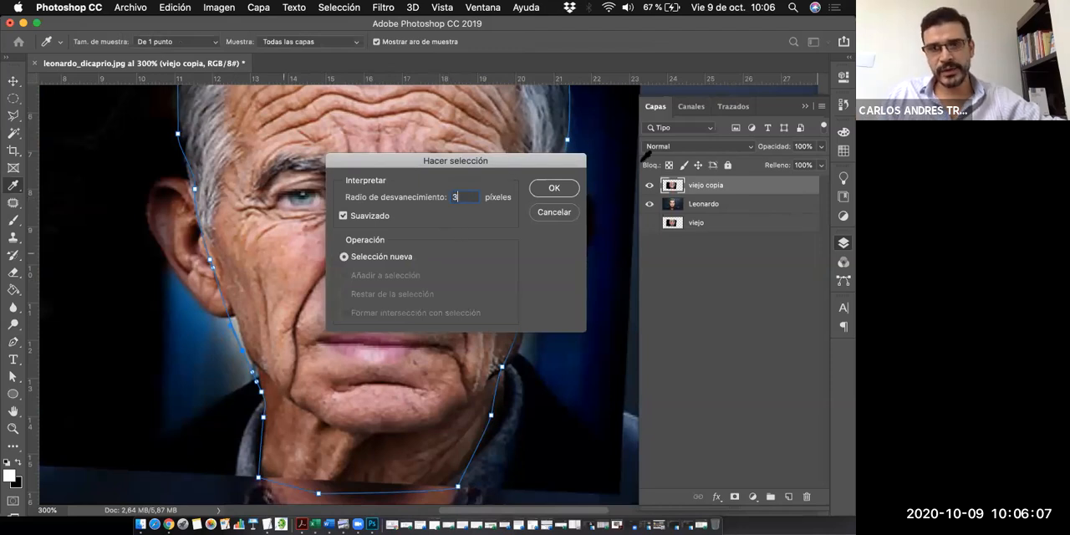
left_click_drag(507, 155, 647, 165)
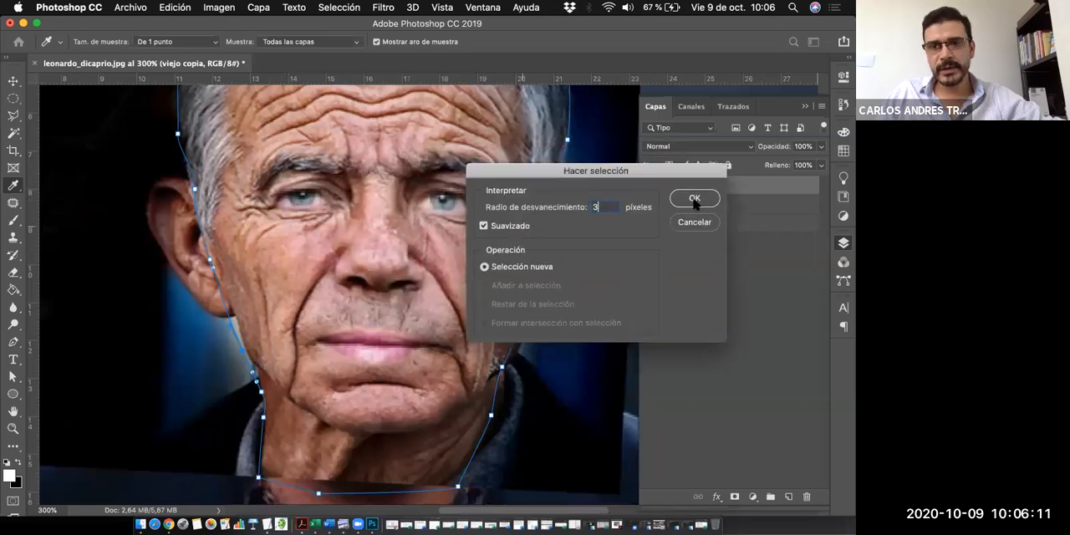
left_click(696, 200)
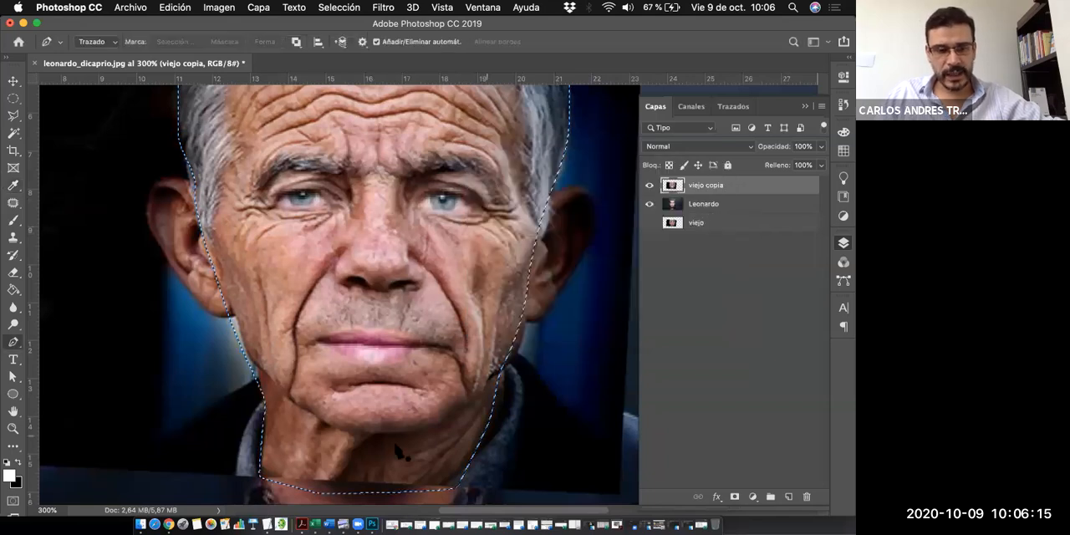
- Invert the selection, delete everything outside the face outline on the viejo copia layer, and deselect
key("z")
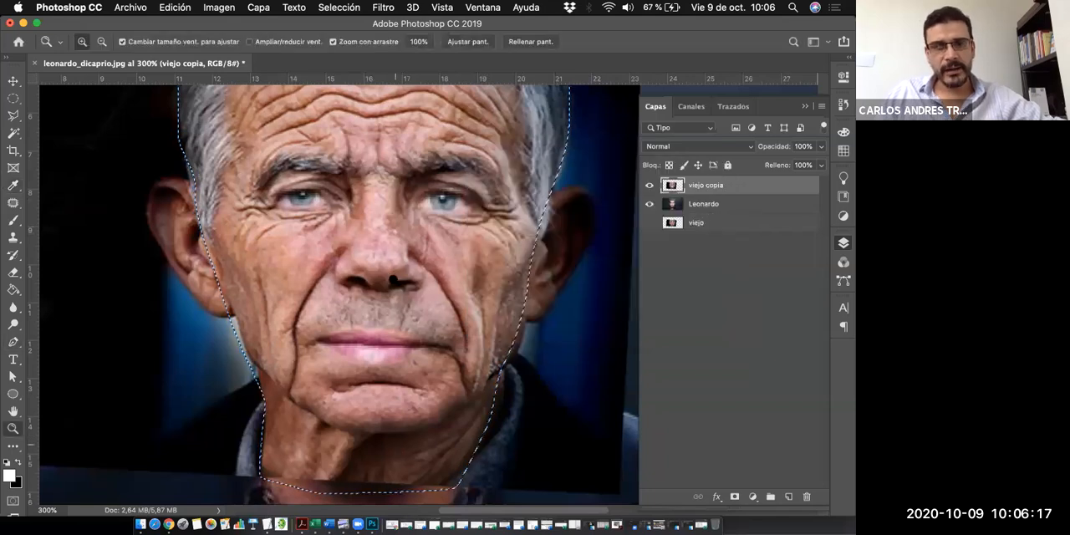
key("super+1")
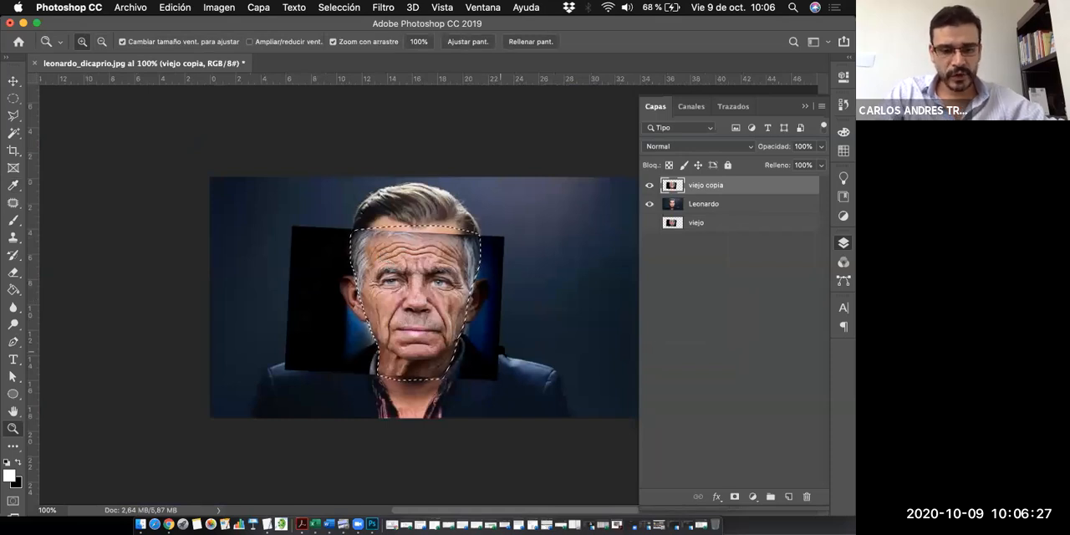
key("super+shift+i")
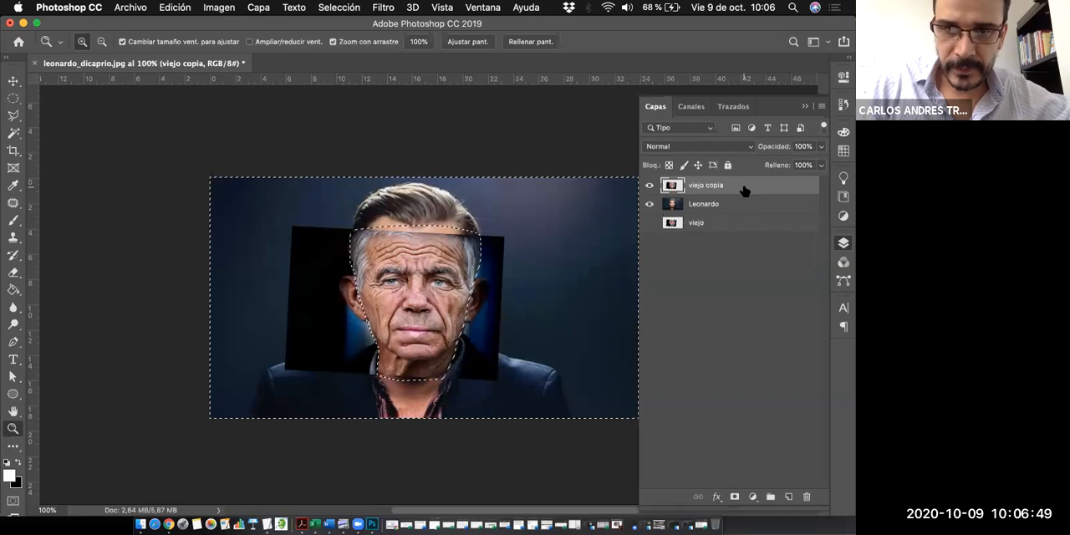
key("Delete")
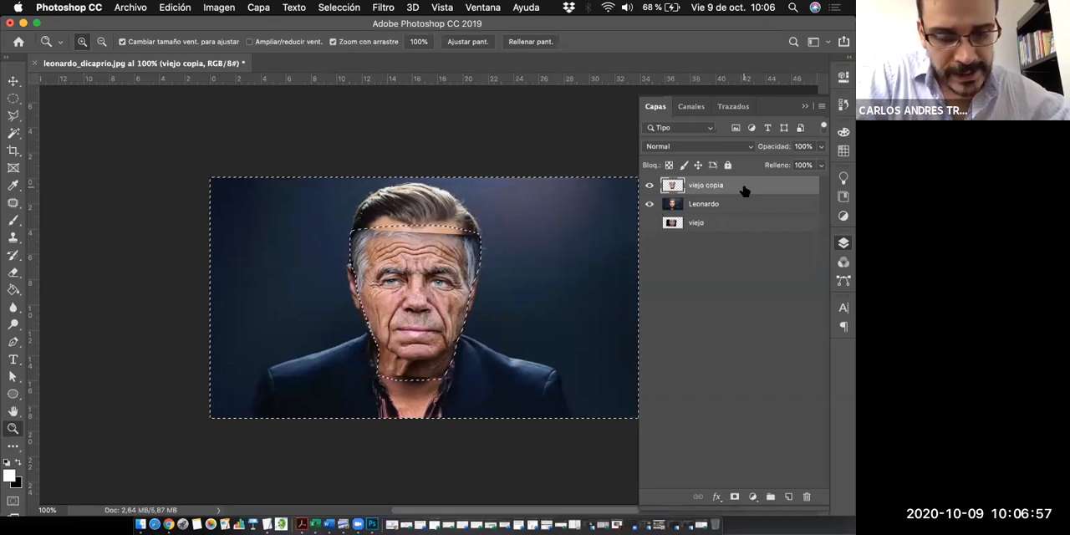
key("super+d")
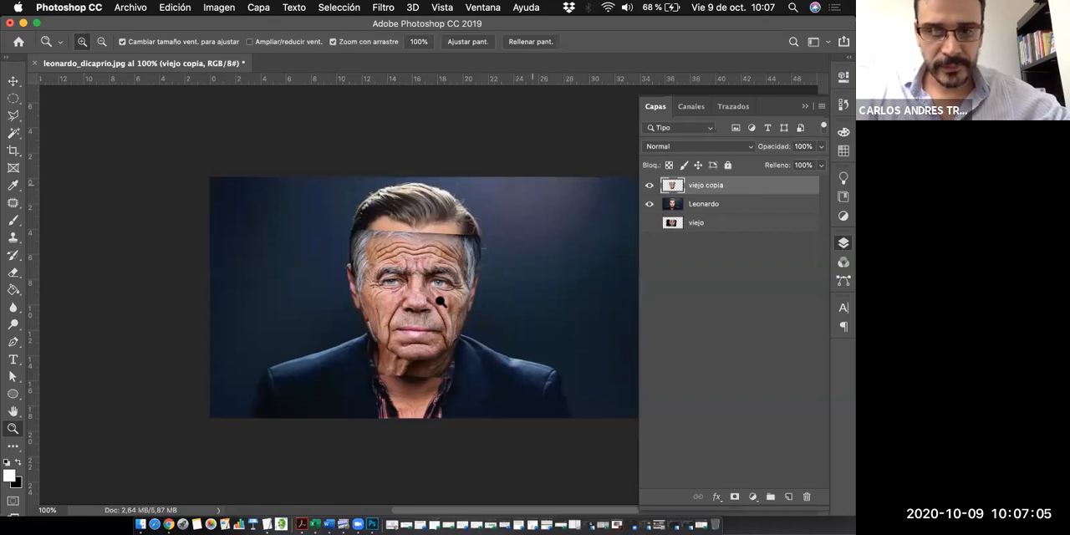
- Lower the opacity of the viejo copia layer to 47%
left_click(431, 287, "alt")
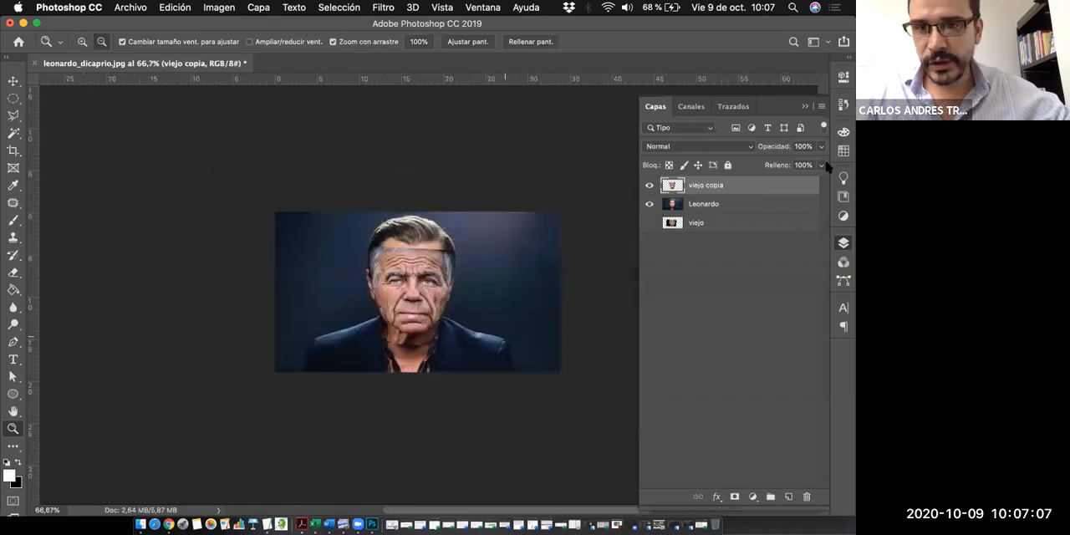
key("super+plus")
key("super+plus")
left_click(785, 164)
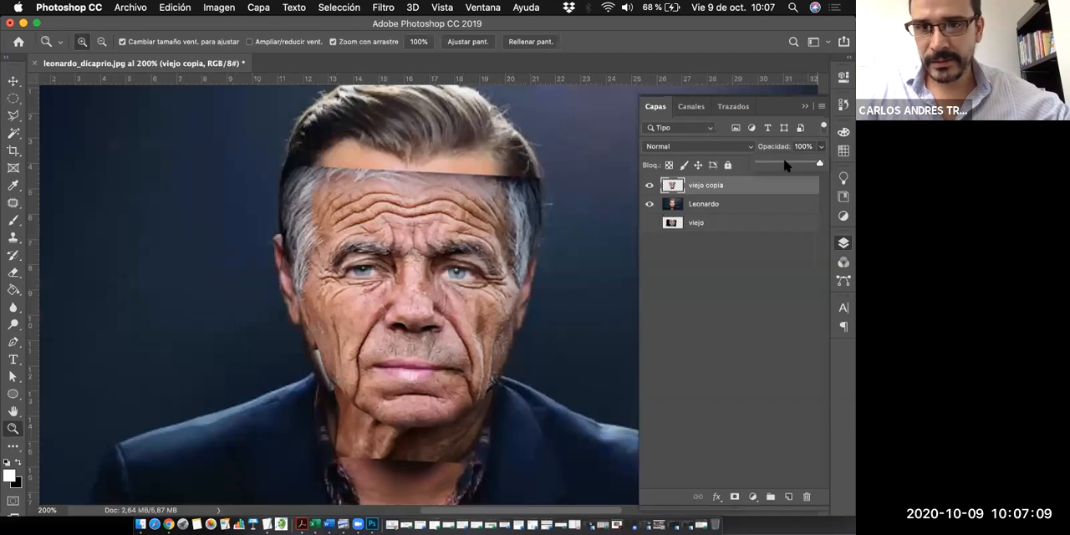
left_click(785, 164)
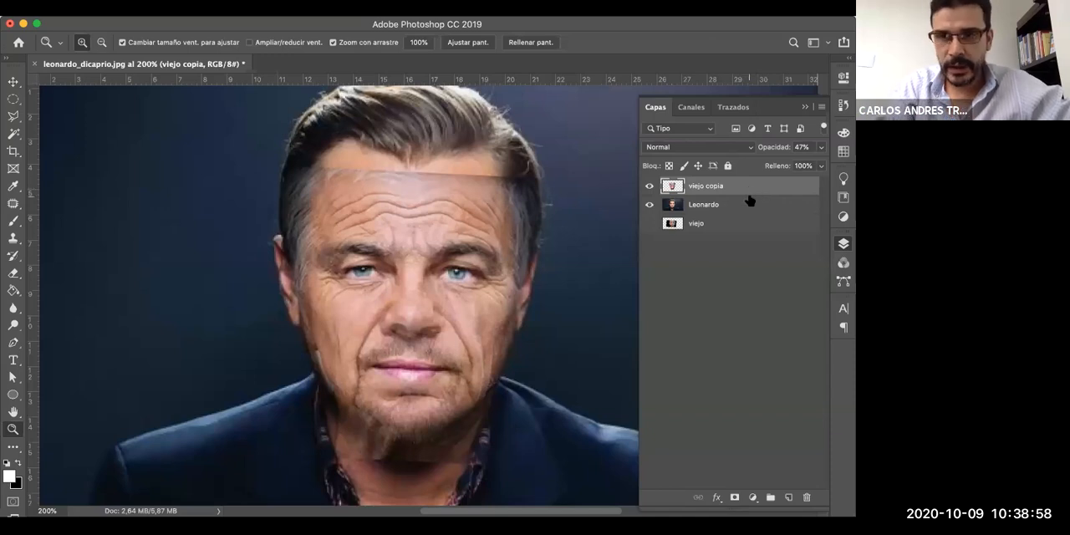
- Erase the hard edges of the viejo copia layer across the forehead and neck using a 69 px Eraser with 0% hardness
key("e")
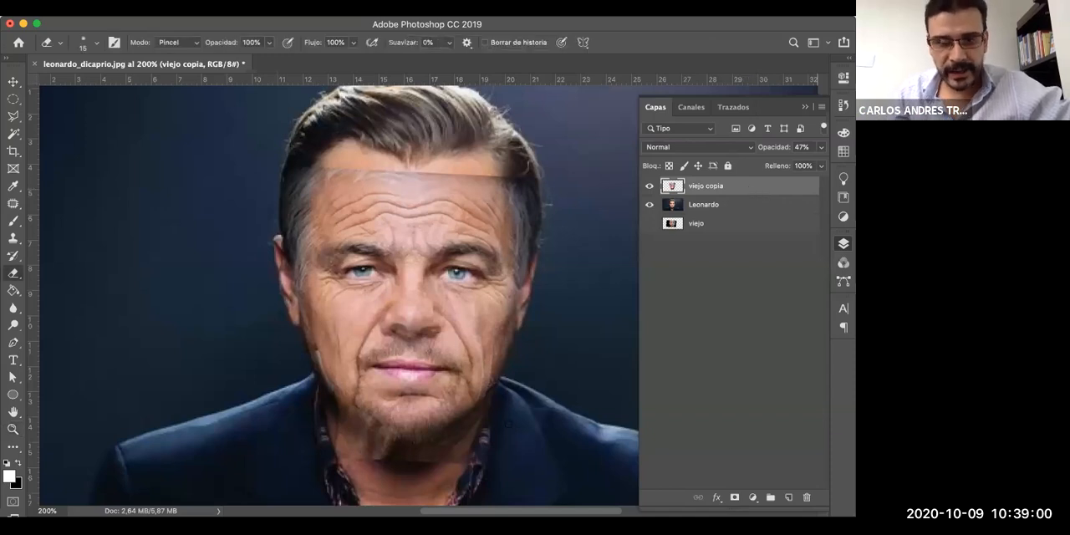
right_click(559, 349)
left_click_drag(634, 328, 667, 333)
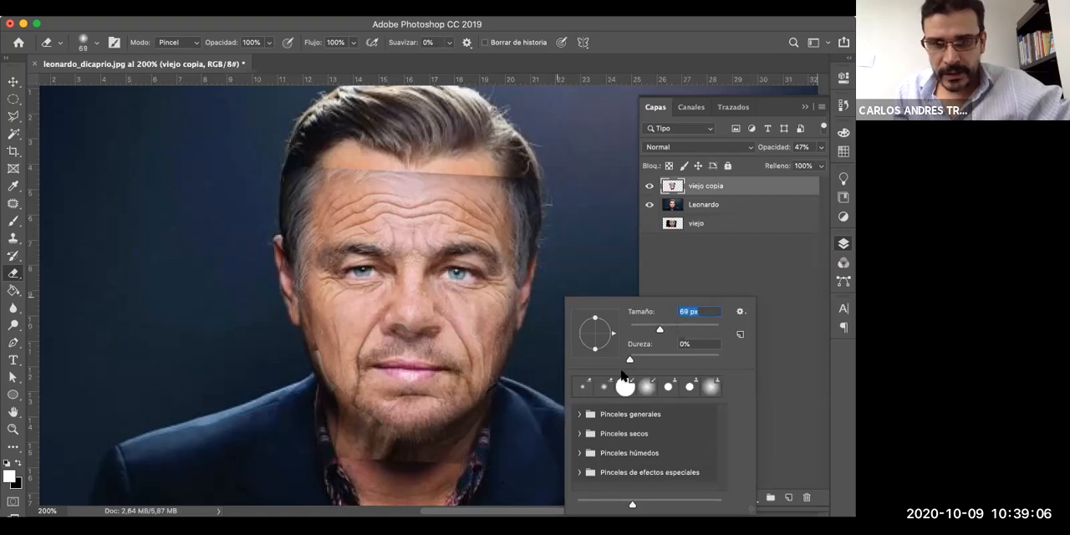
key("Tab")
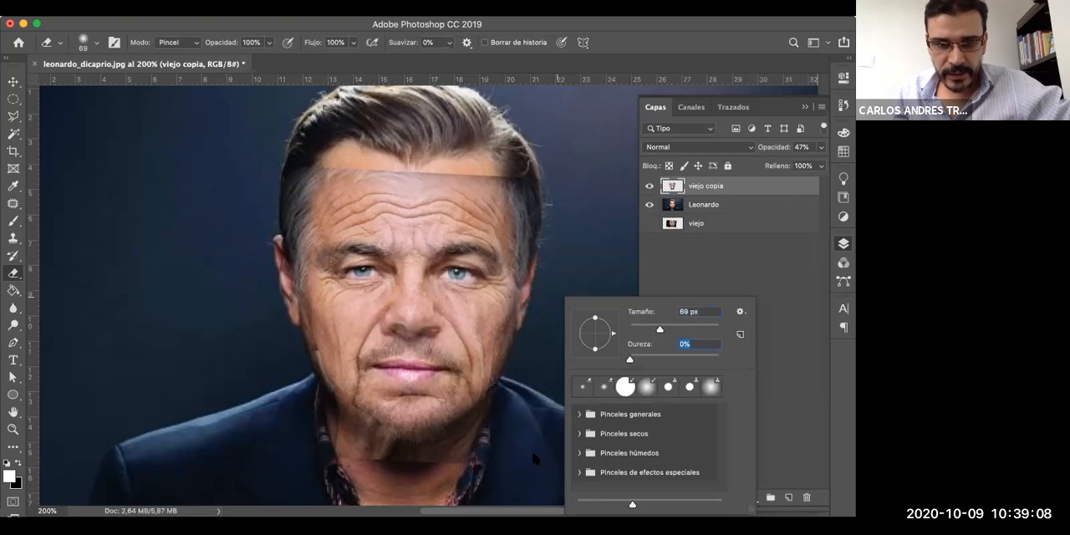
left_click(531, 447)
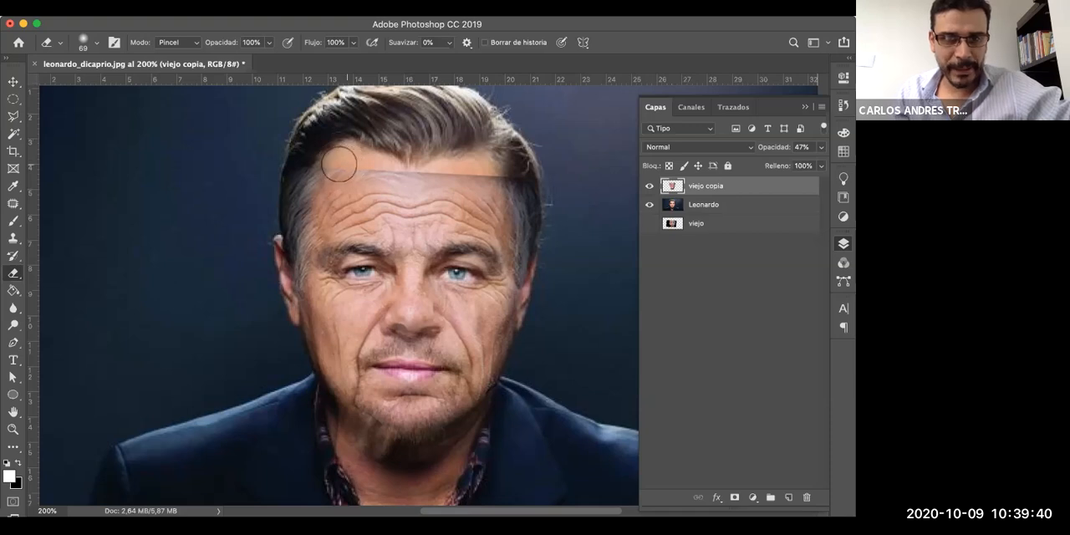
mouse_move(346, 166)
left_mouse_down()
mouse_move(336, 162)
mouse_move(560, 167)
left_mouse_up()
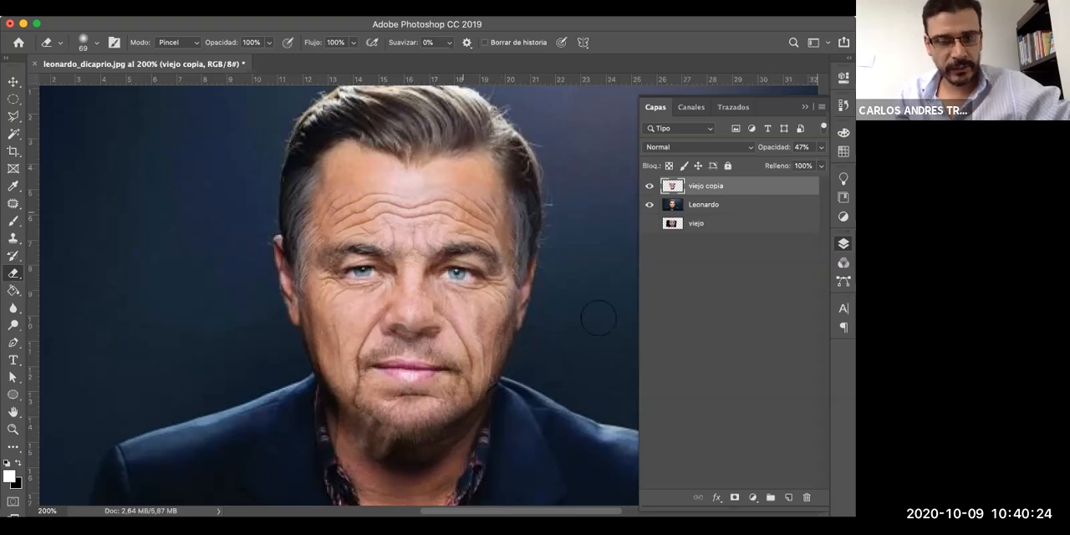
- Hide and show the viejo copia layer repeatedly to compare the portrait with and without the aged face
left_click(649, 186)
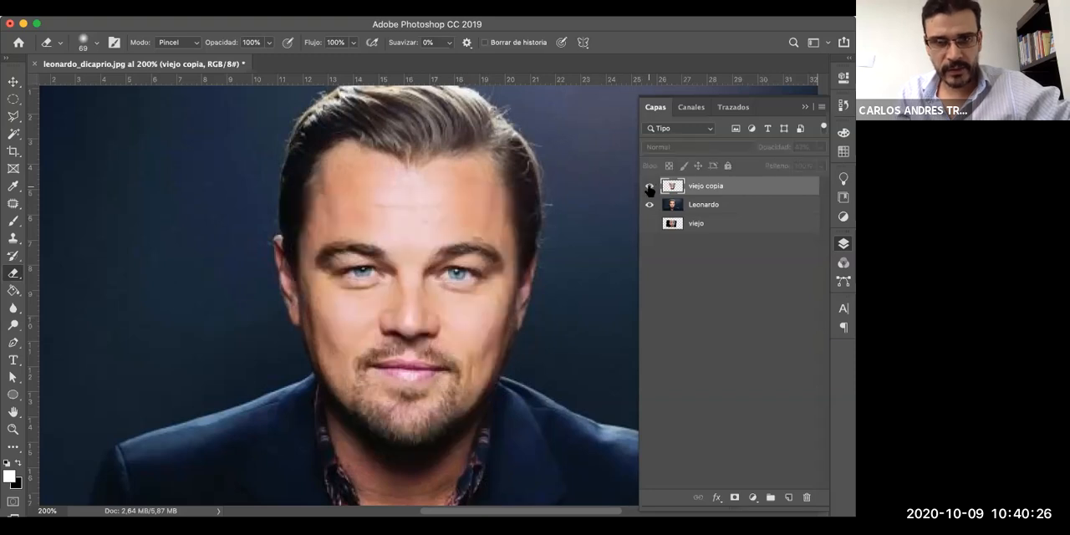
left_click(650, 186)
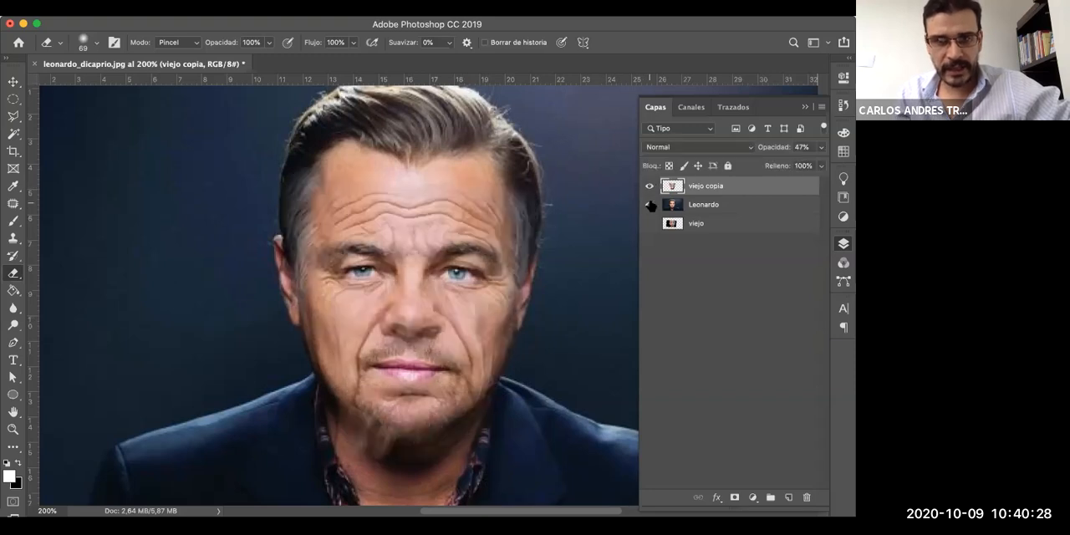
left_click(650, 186)
left_click(650, 186)
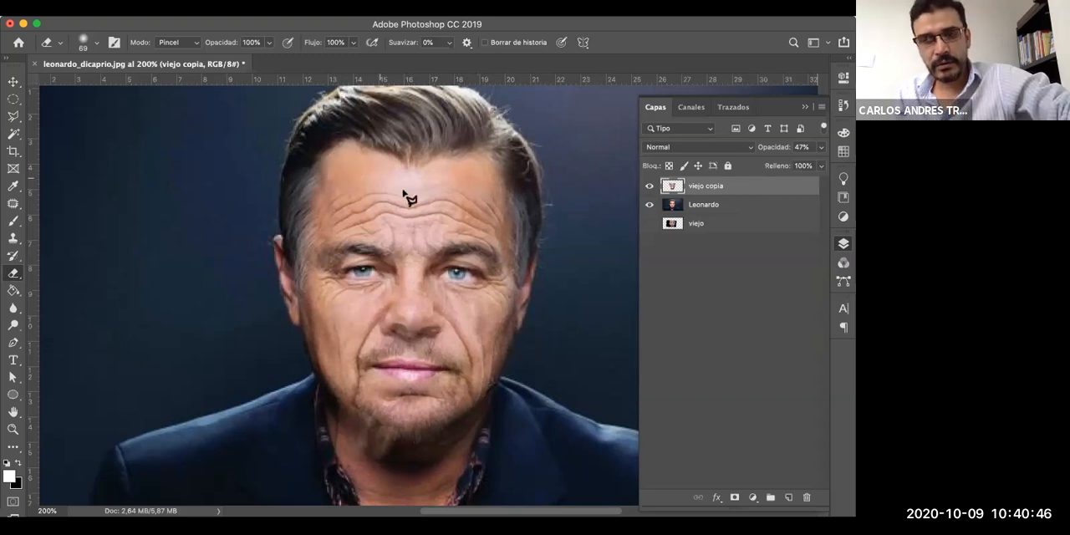
- Outline the wrinkled forehead of the viejo copia layer, from the eyebrows up to the hairline, with a Polygonal Lasso selection
key("l")
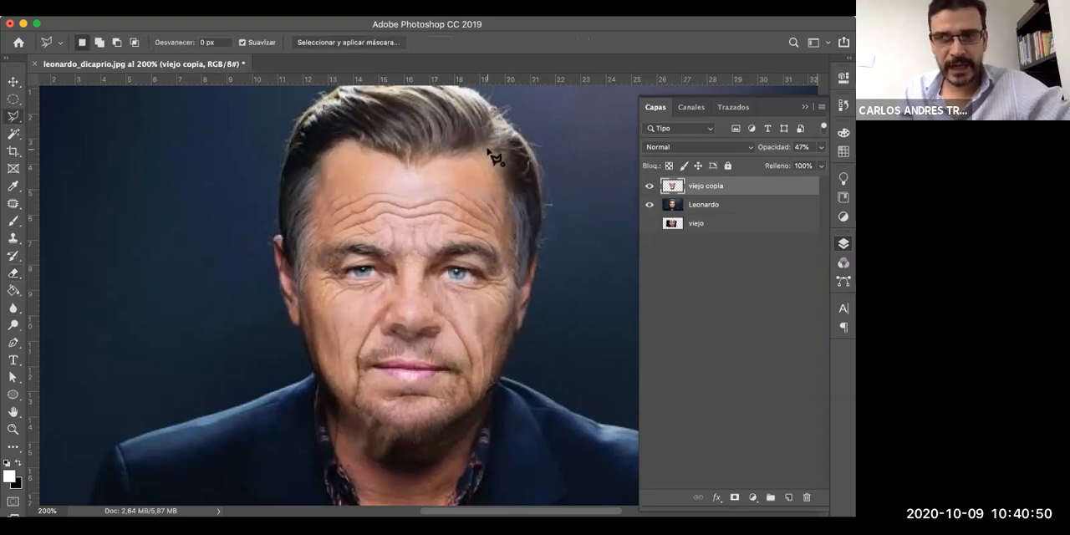
left_click(512, 199)
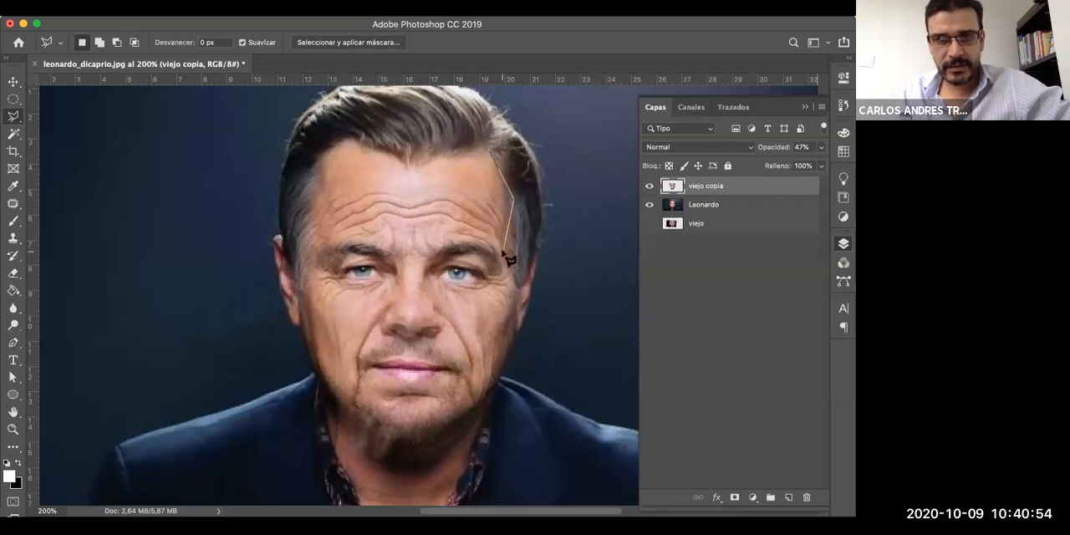
left_click(503, 251)
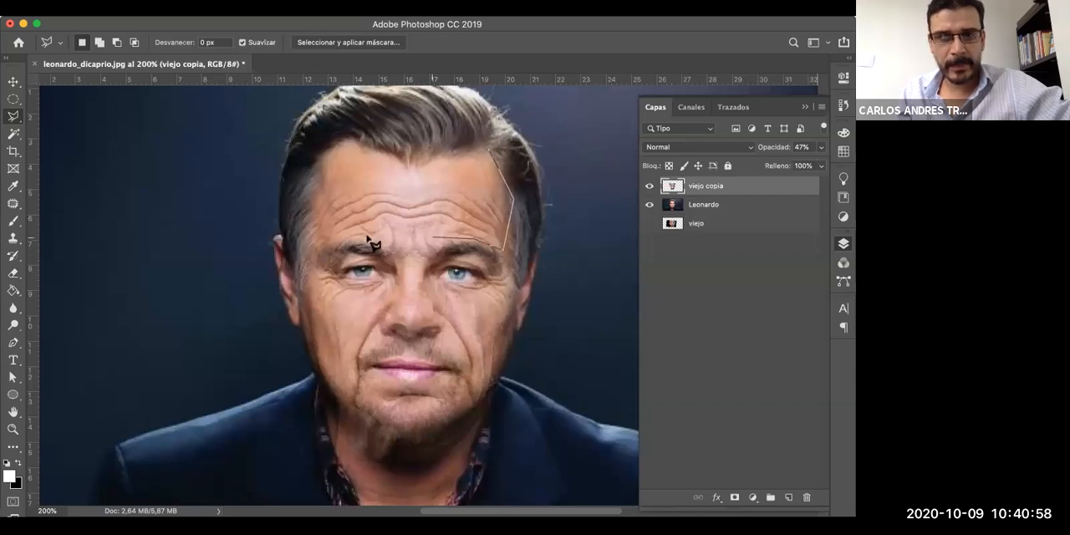
left_click(324, 241)
left_click(313, 194)
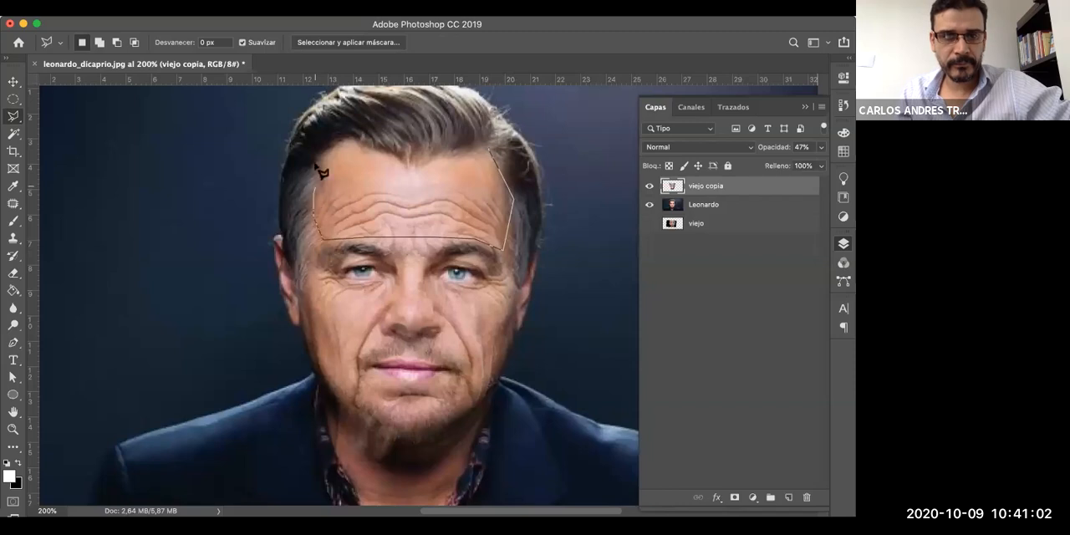
left_click(326, 149)
left_click(492, 154)
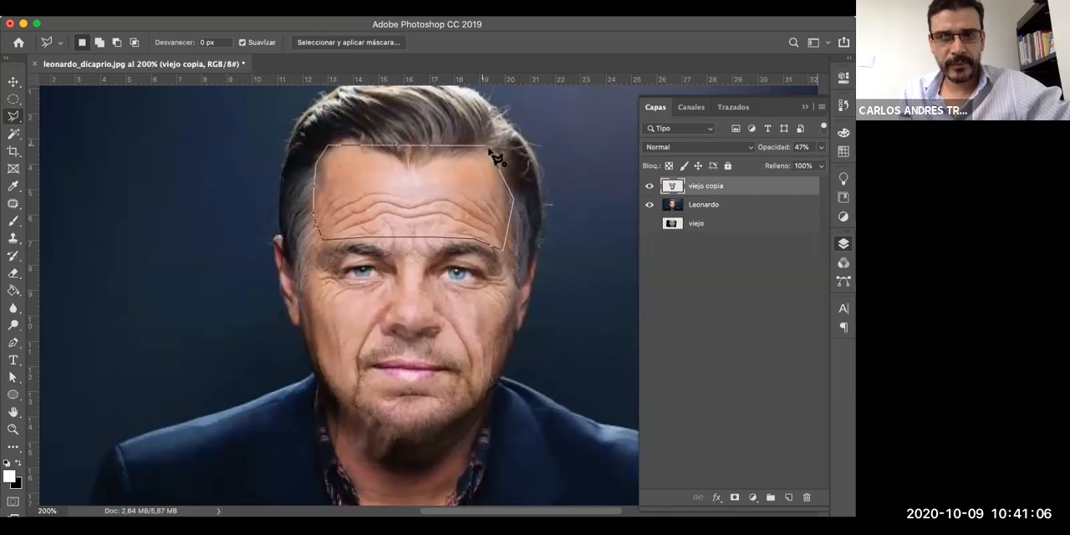
key("super+d")
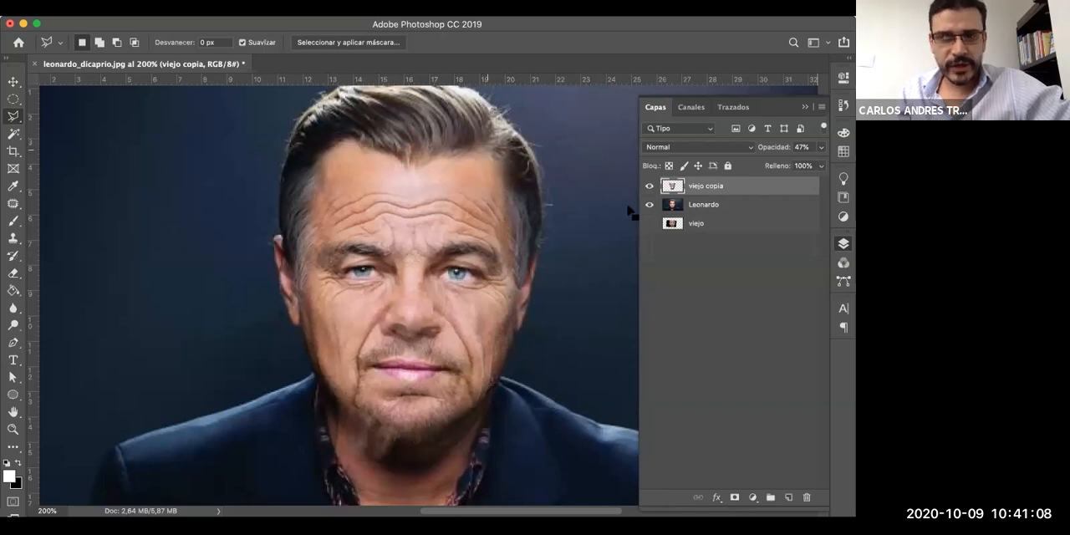
key("super+shift+d")
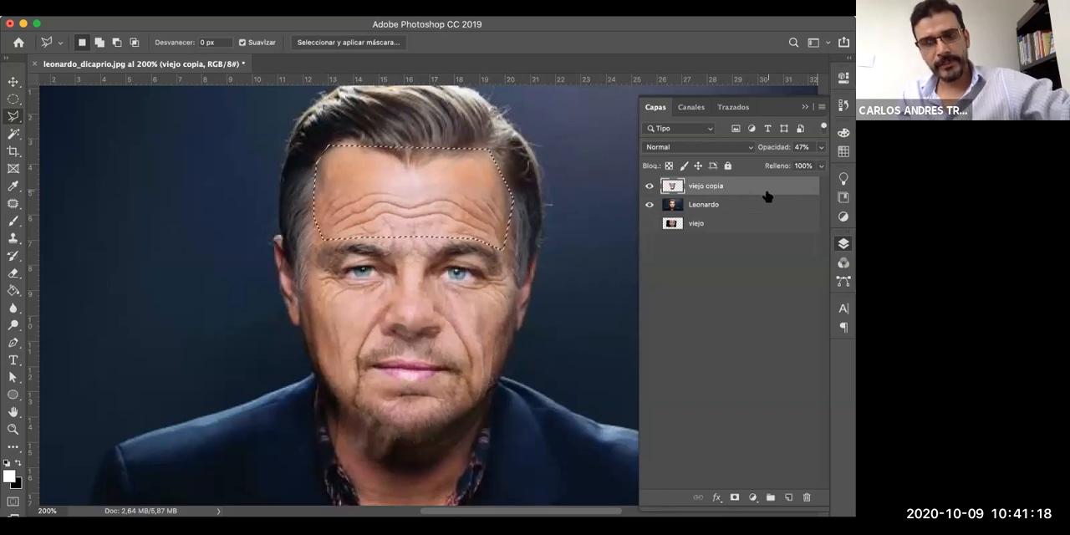
- Copy the selected forehead to a new layer and move the copy straight up about 1.88 cm over the hairline
key("super+j")
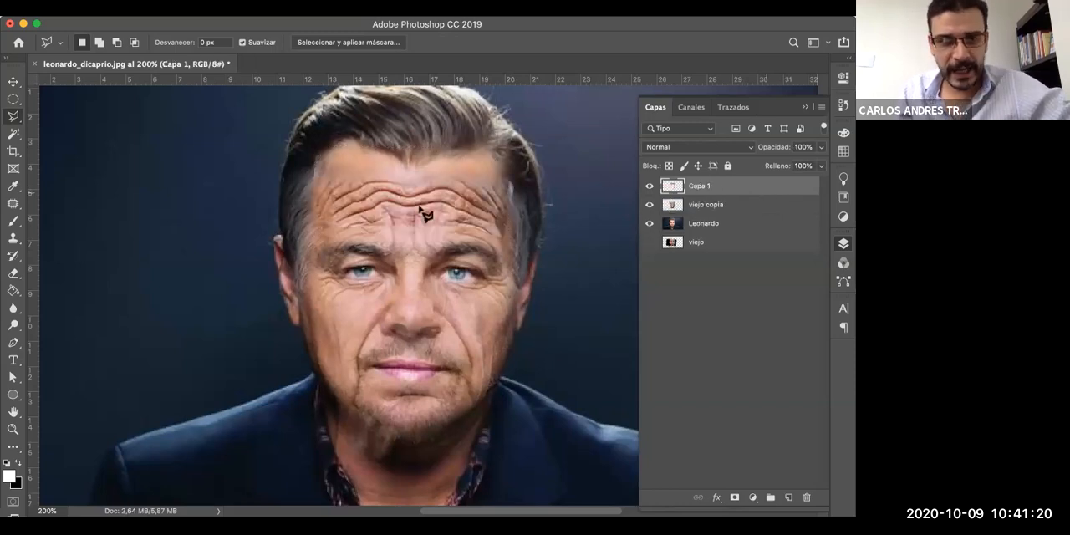
key("v")
left_click_drag(425, 174, 424, 156)
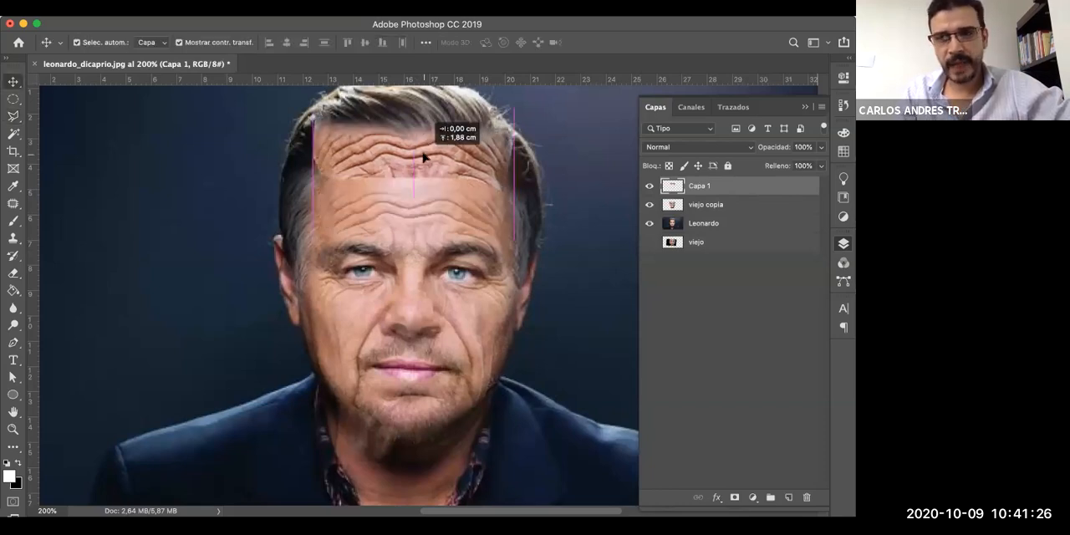
left_click_drag(503, 186, 503, 186)
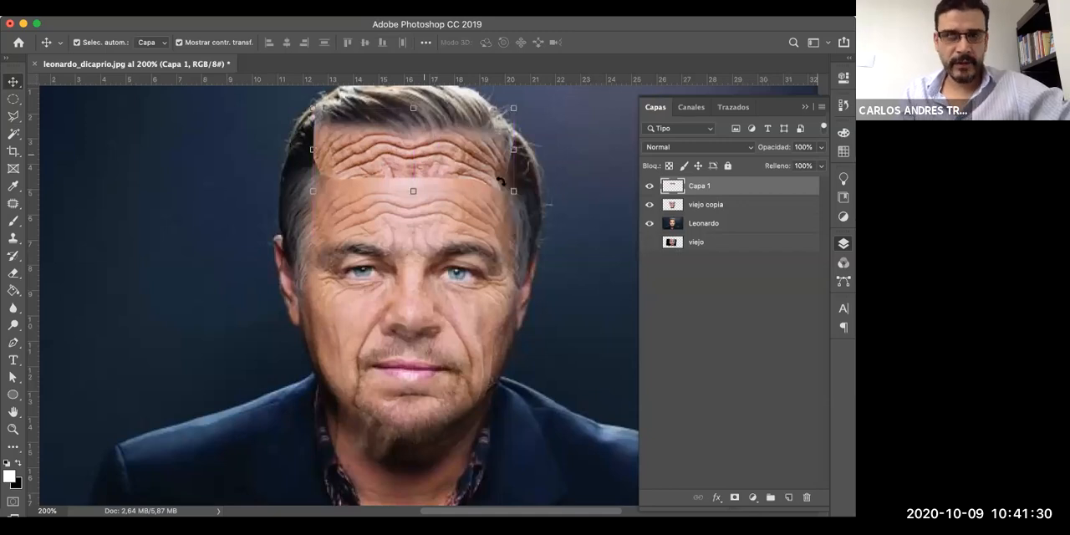
left_click_drag(307, 85, 304, 196)
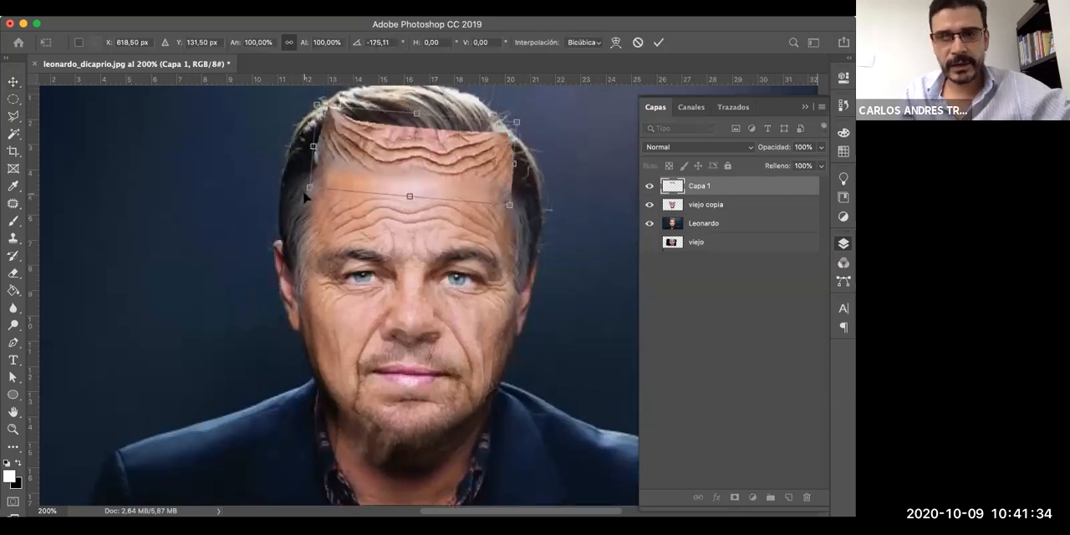
key("ctrl+z")
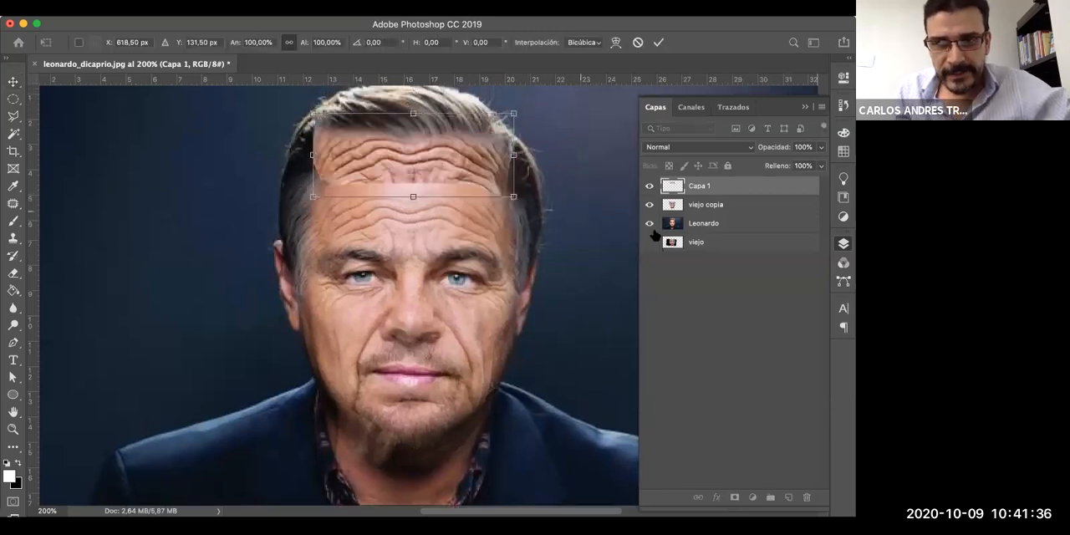
key("Escape")
- Lower the opacity of the Capa 1 layer to 51% and move its wrinkles straight down onto the upper forehead
left_click(821, 148)
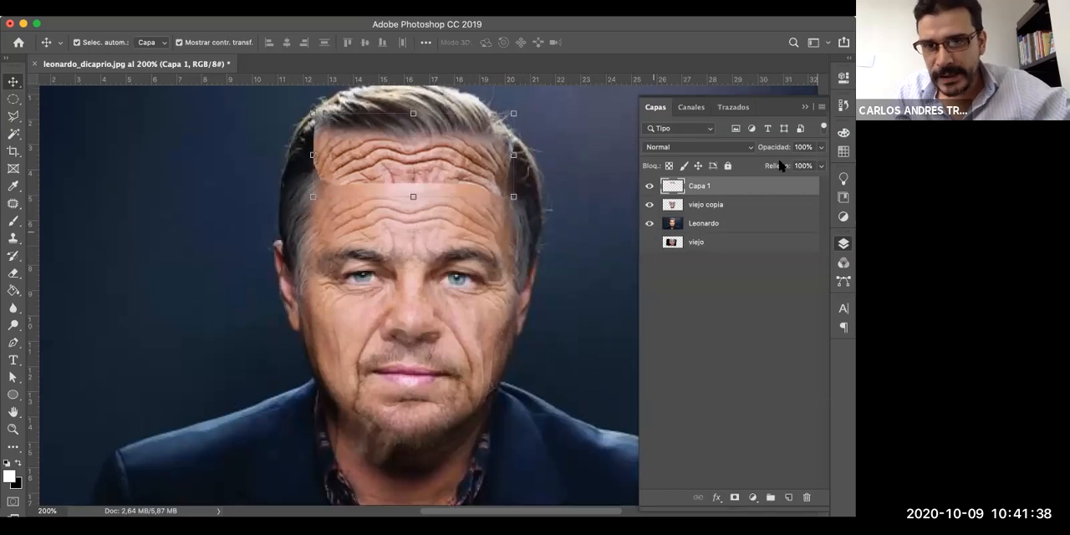
left_click(789, 165)
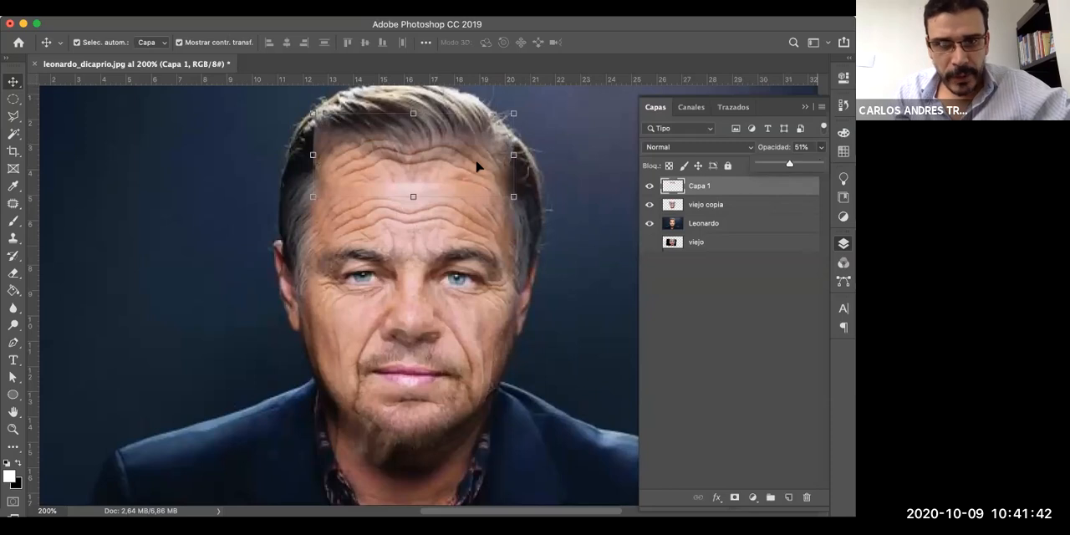
left_click_drag(471, 175, 471, 179)
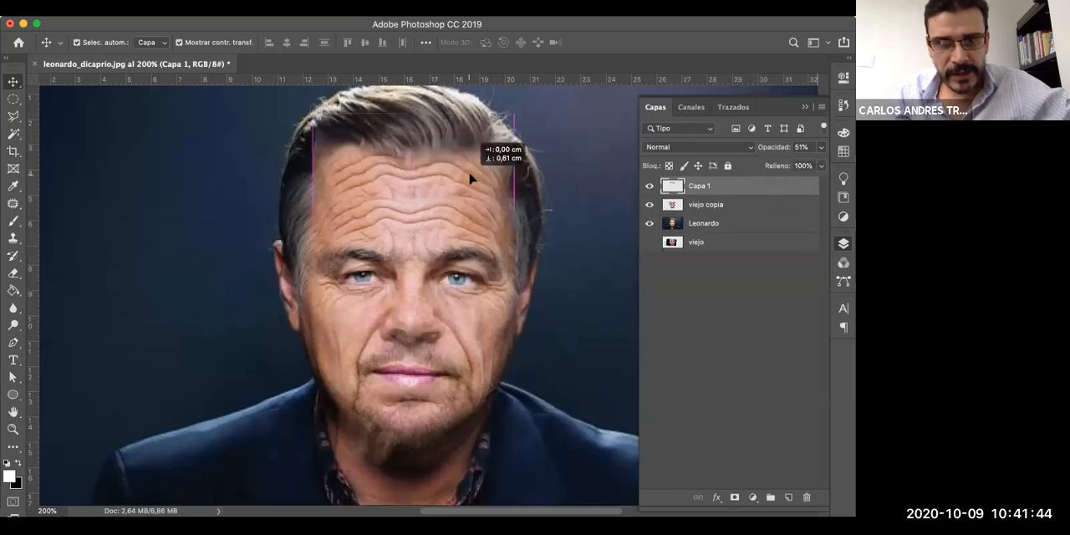
left_click_drag(470, 180, 471, 187)
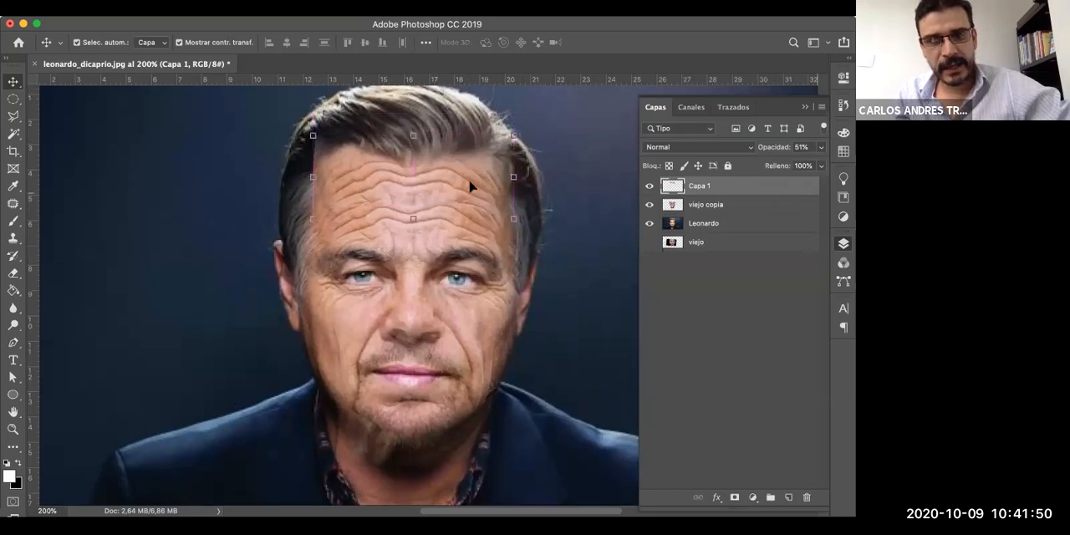
- Rename the Capa 1 layer as Arrugas Frente
double_click(700, 186)
type("A")
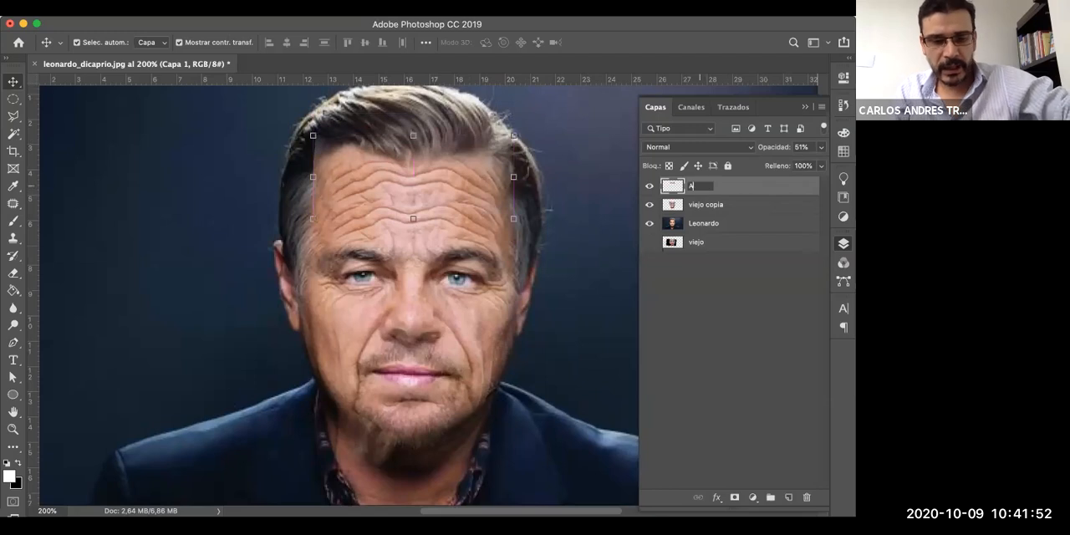
type("rrugas")
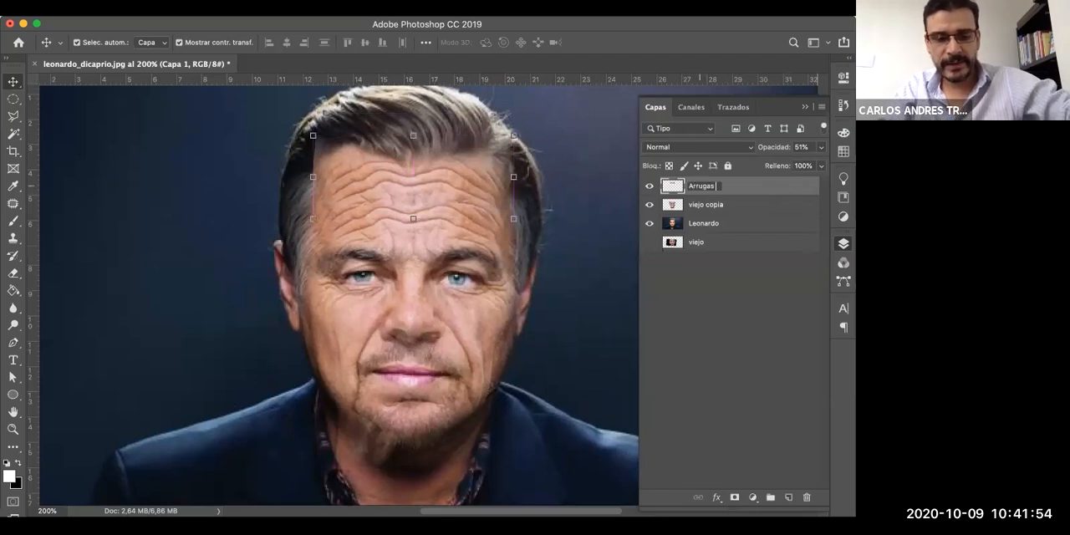
type(" Frente")
key("Return")
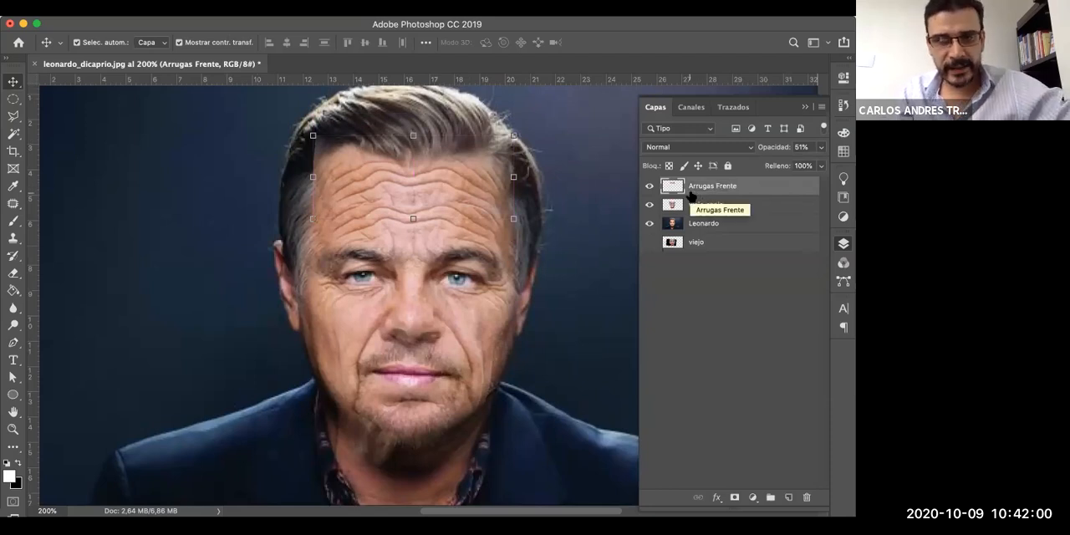
- Start erasing the hard edge of the Arrugas Frente layer beside the temple using a 69 px Eraser with 0% hardness
key("e")
right_click(628, 236)
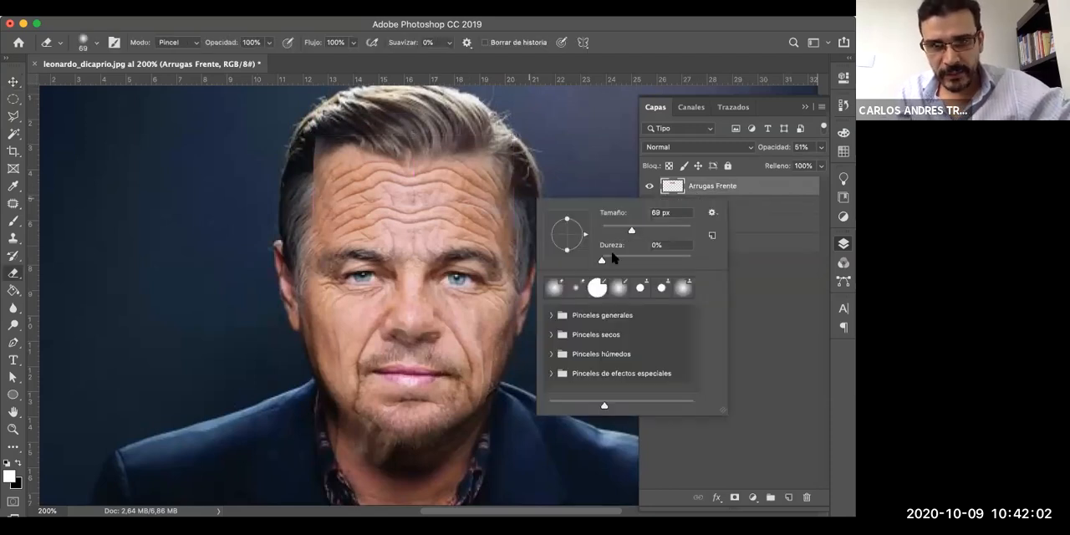
left_click(603, 260)
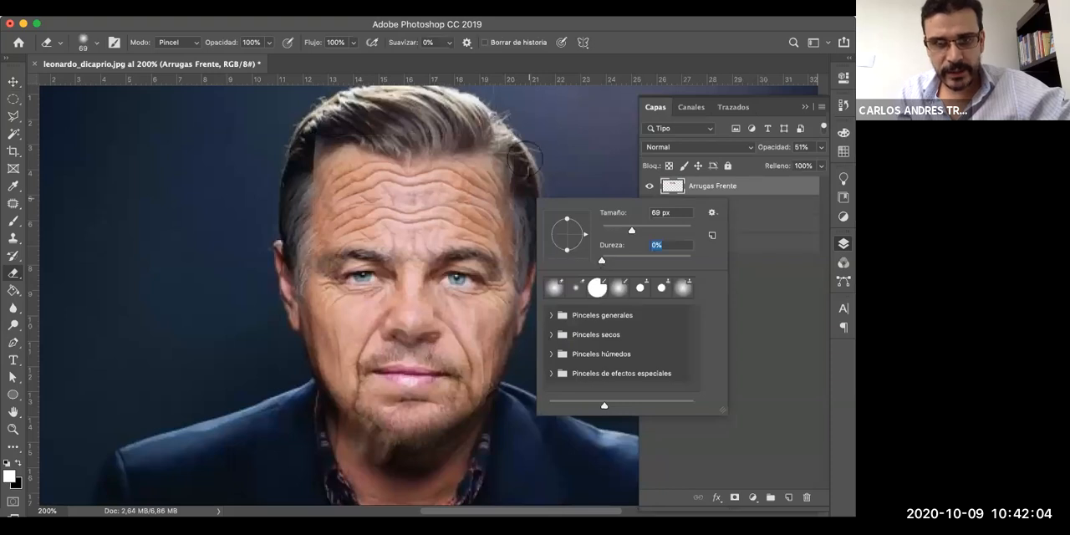
left_click(514, 177)
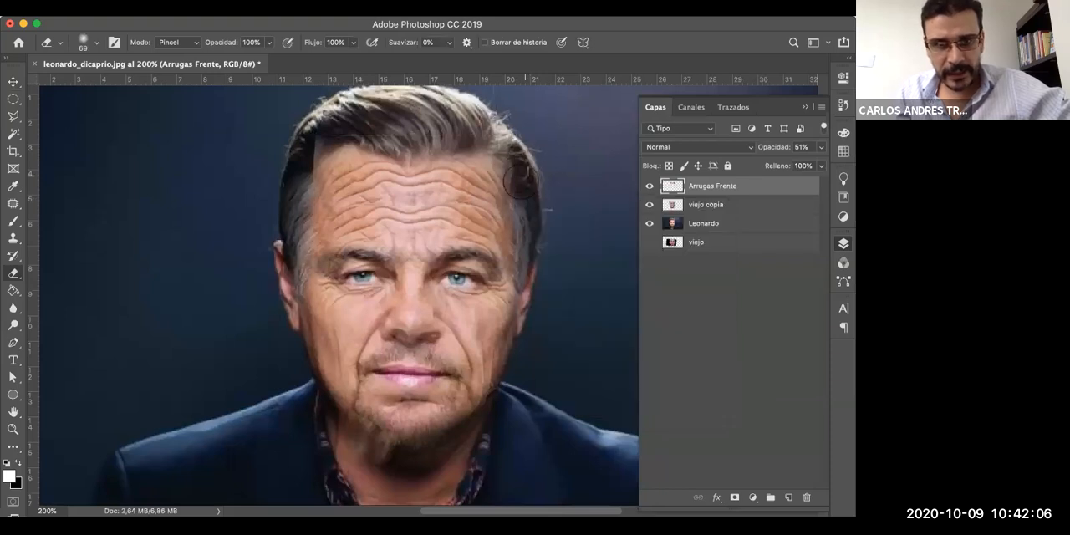
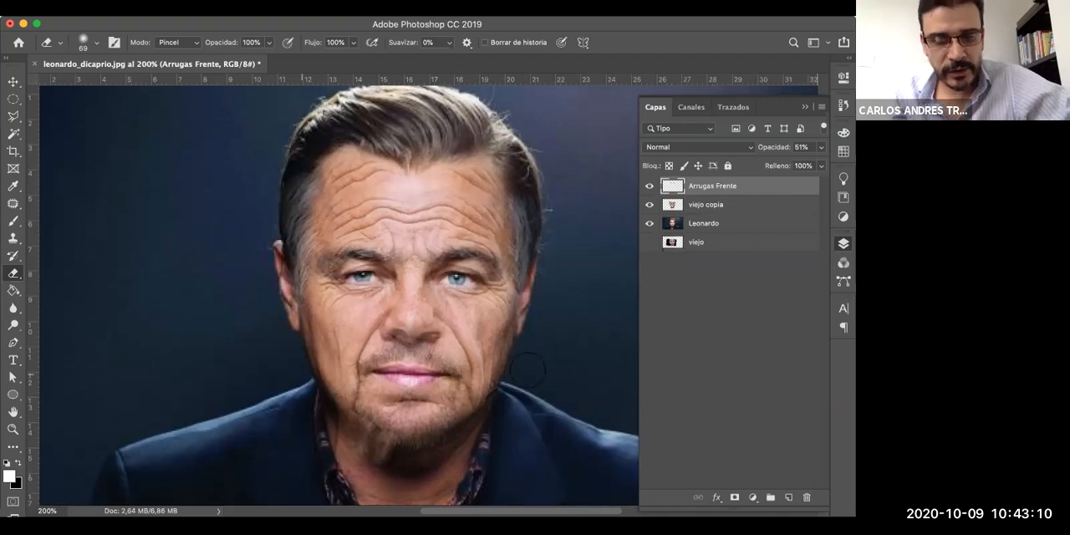
- Examine the blended portrait from the forehead down to the collar and check the viejo copia layer's opacity
scroll(528, 369, "down", 2)
scroll(528, 368, "down", 2)
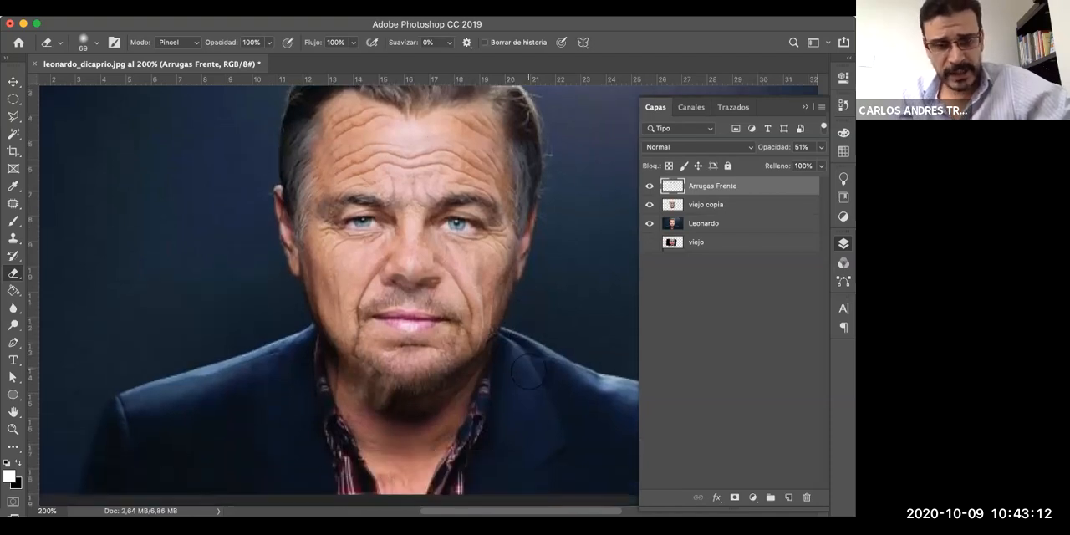
scroll(528, 368, "down", 2)
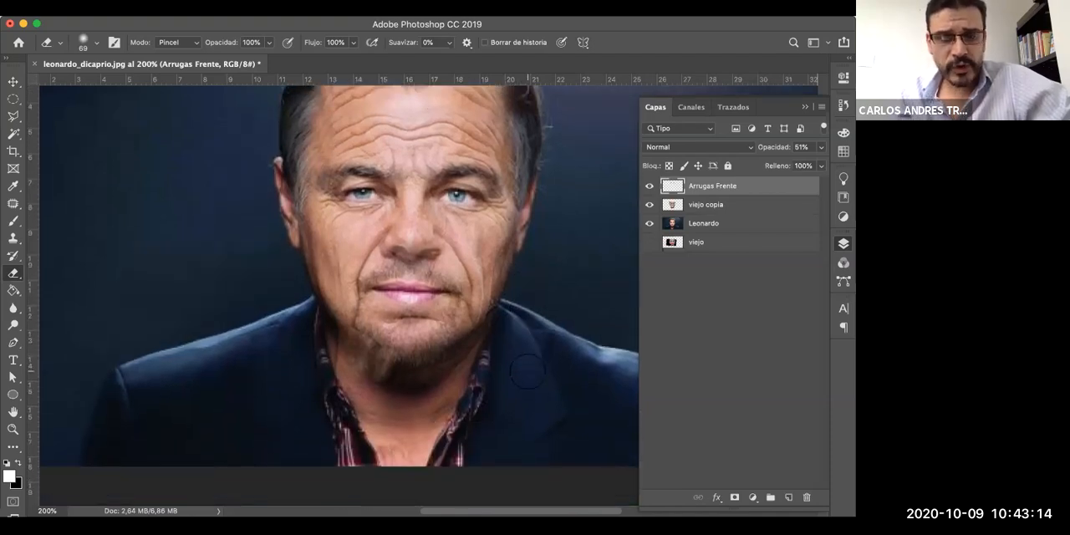
scroll(528, 368, "down", 4)
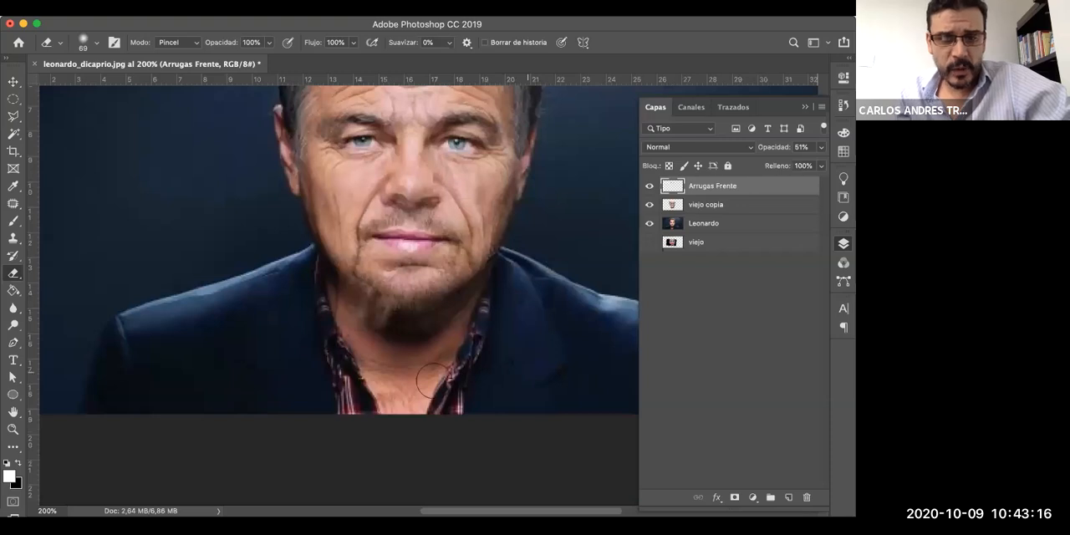
scroll(433, 381, "up", 1)
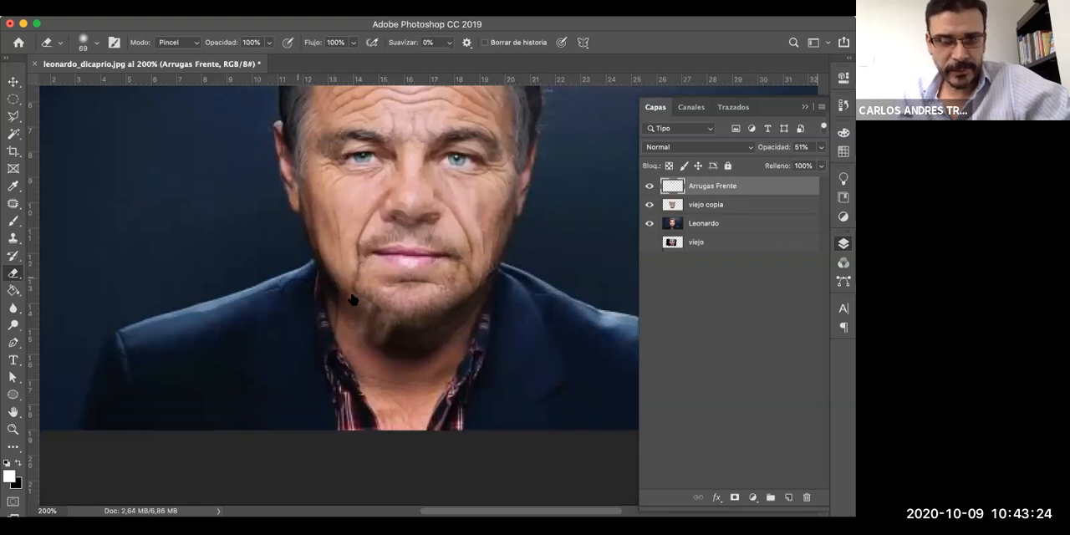
key("alt+bracketleft")
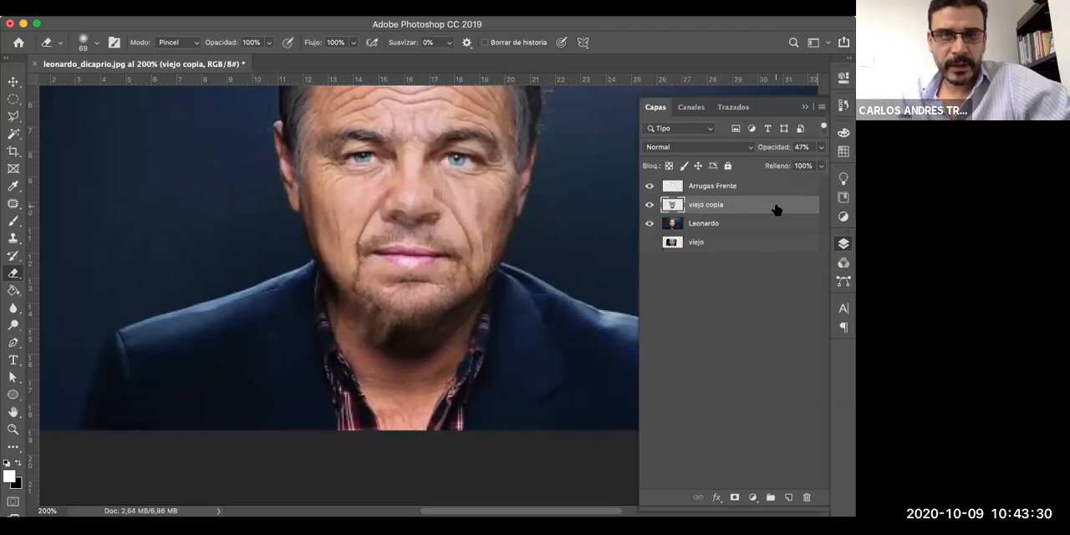
scroll(571, 342, "up", 1)
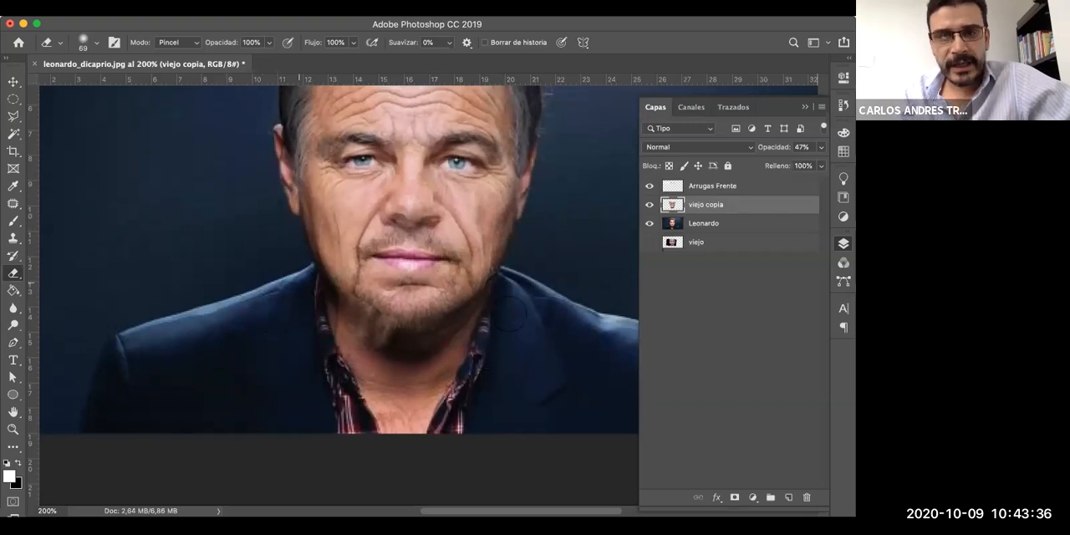
scroll(512, 316, "up", 2)
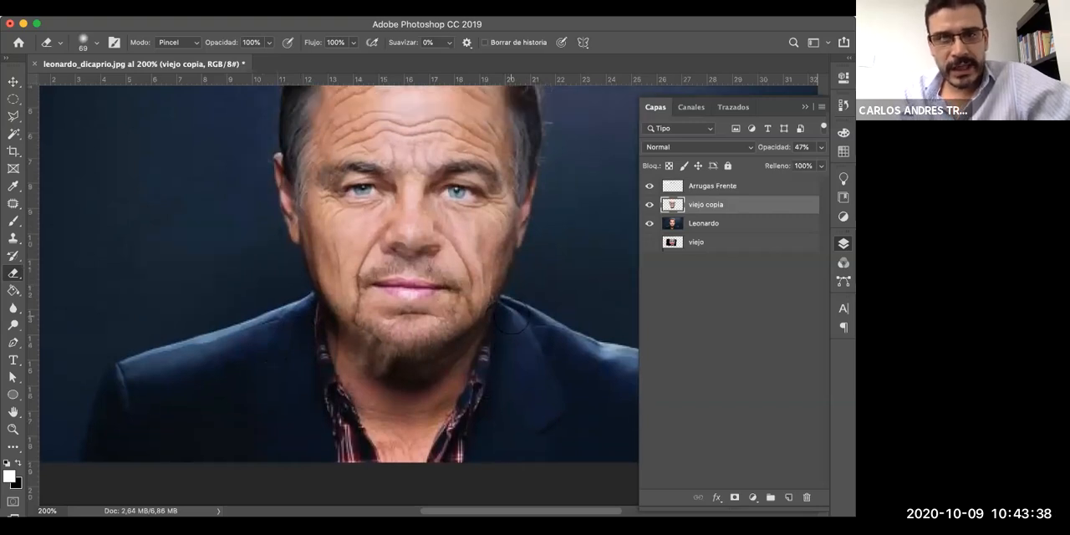
scroll(510, 320, "up", 2)
scroll(413, 129, "up", 1)
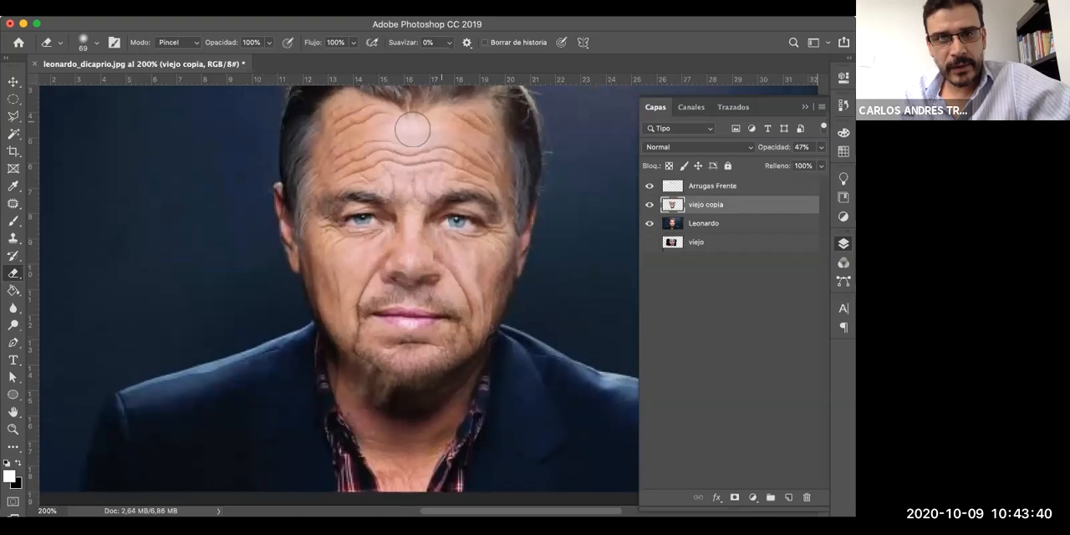
- Lower the opacity of the Arrugas Frente layer to 26%
left_click(759, 187)
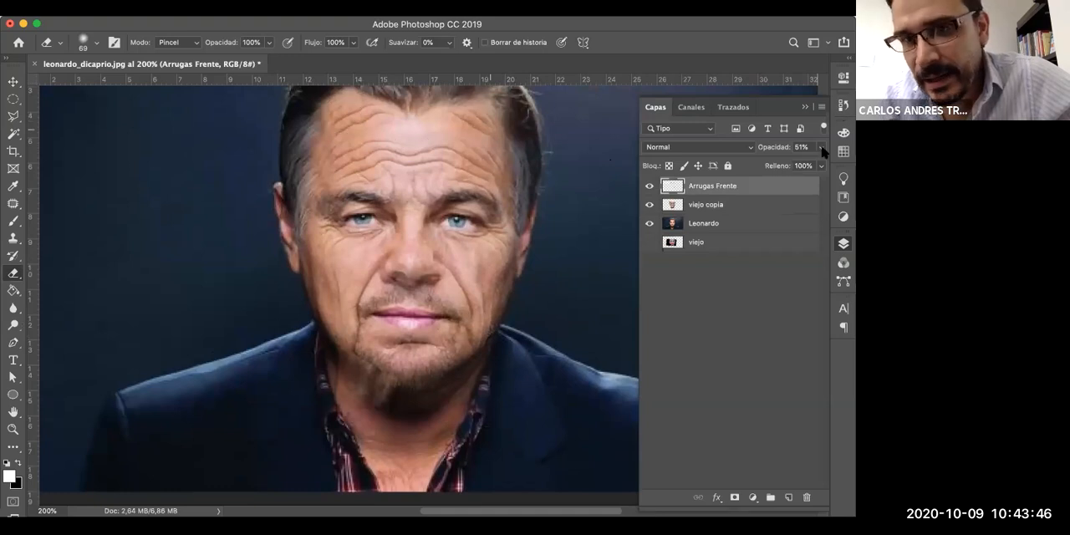
left_click_drag(790, 165, 774, 167)
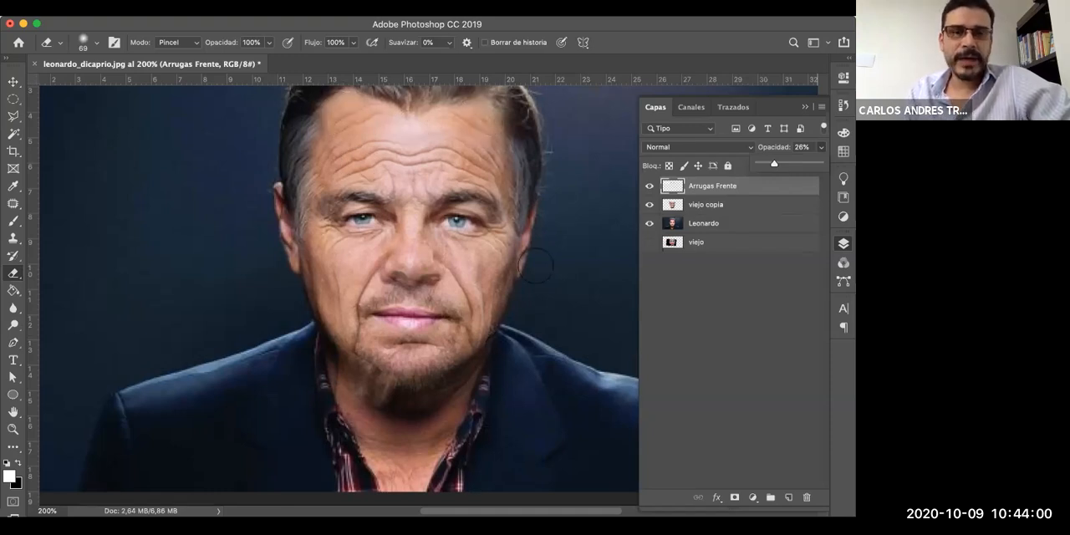
scroll(376, 224, "up", 3)
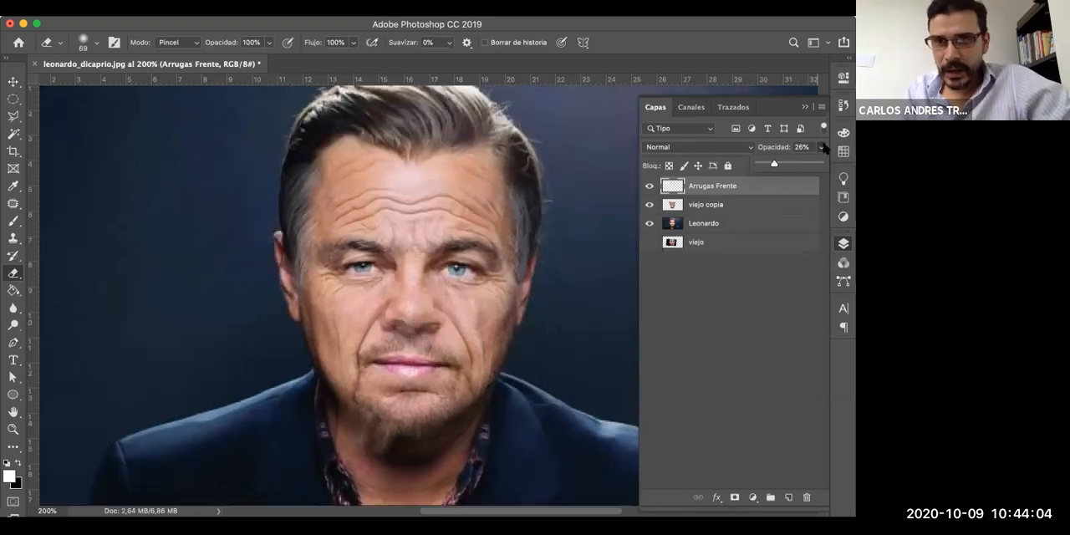
left_click(785, 281)
left_click(750, 193)
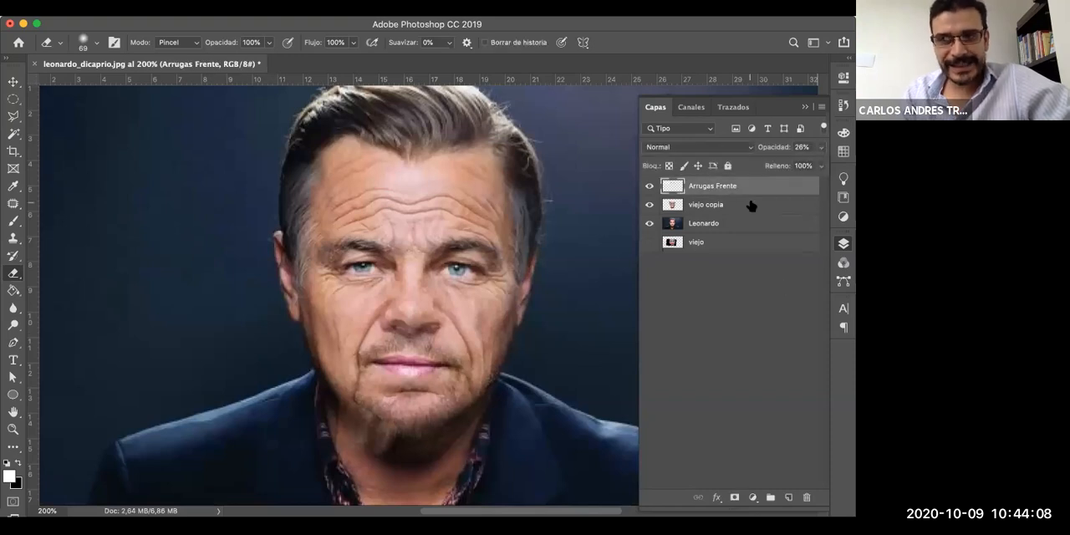
- Try to merge the reduced-opacity Arrugas Frente and viejo copia layers into one layer
left_click(751, 206, "shift")
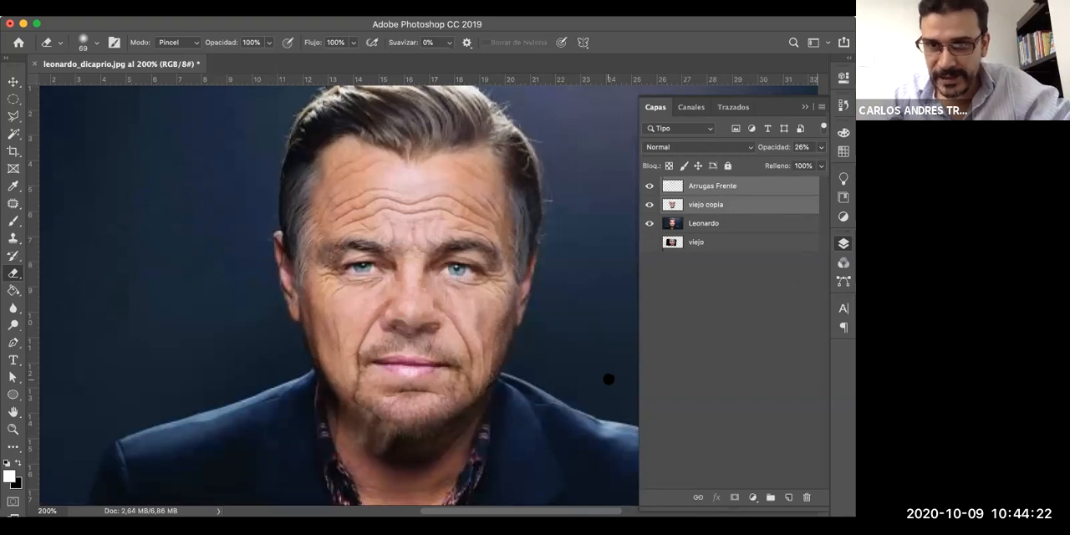
left_click(763, 188, "super")
left_click(763, 188, "super")
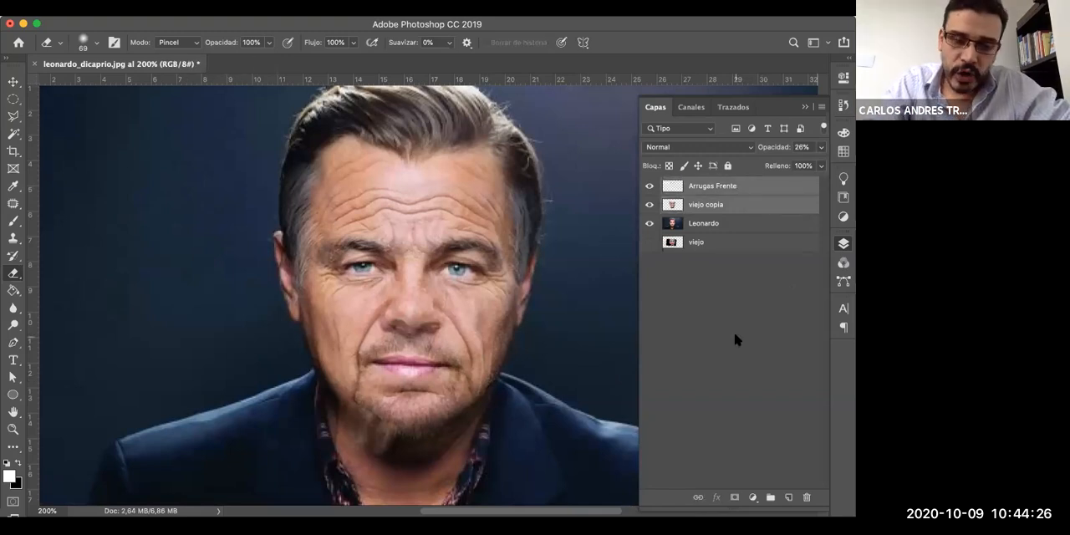
key("super+e")
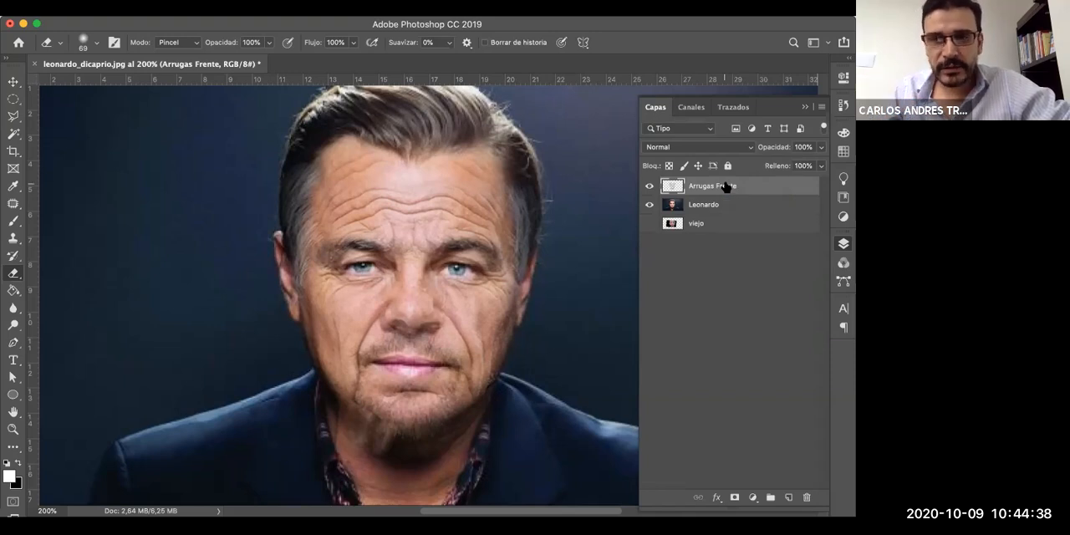
- Preview blending modes such as Mezcla definida on the merged layer, and undo the layer merge
left_click(822, 148)
left_click(776, 191)
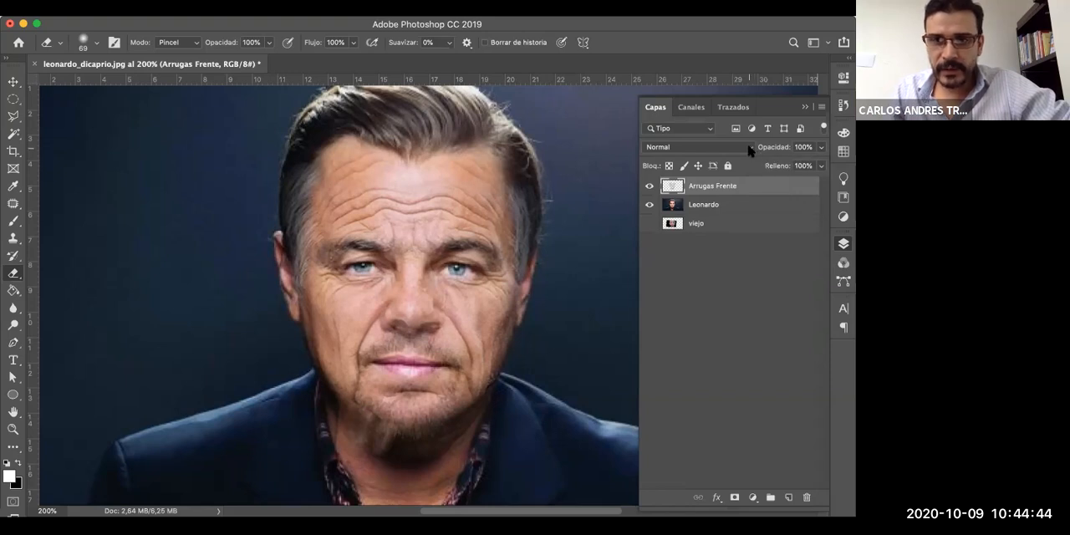
left_click(749, 149)
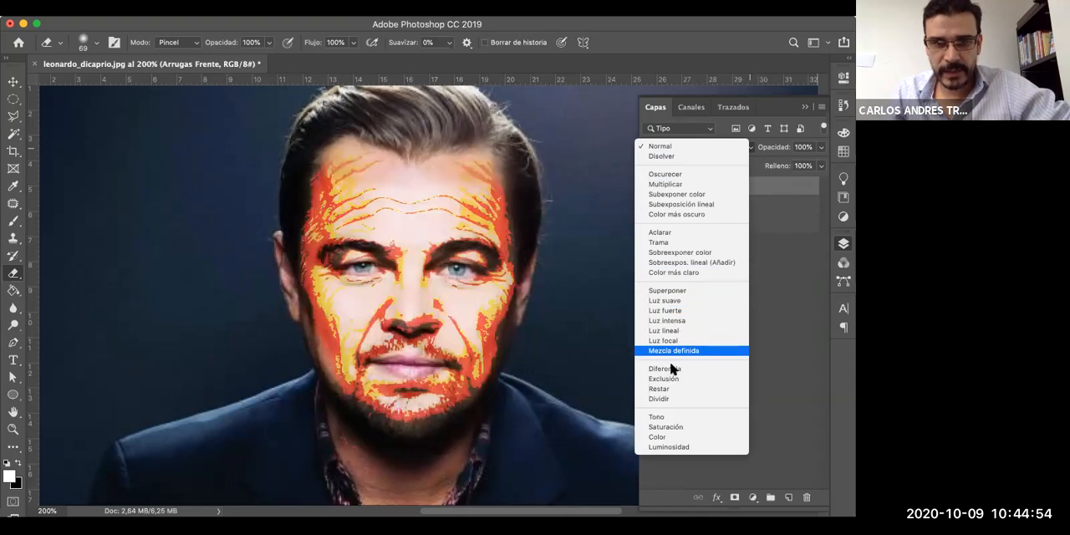
left_click(790, 311)
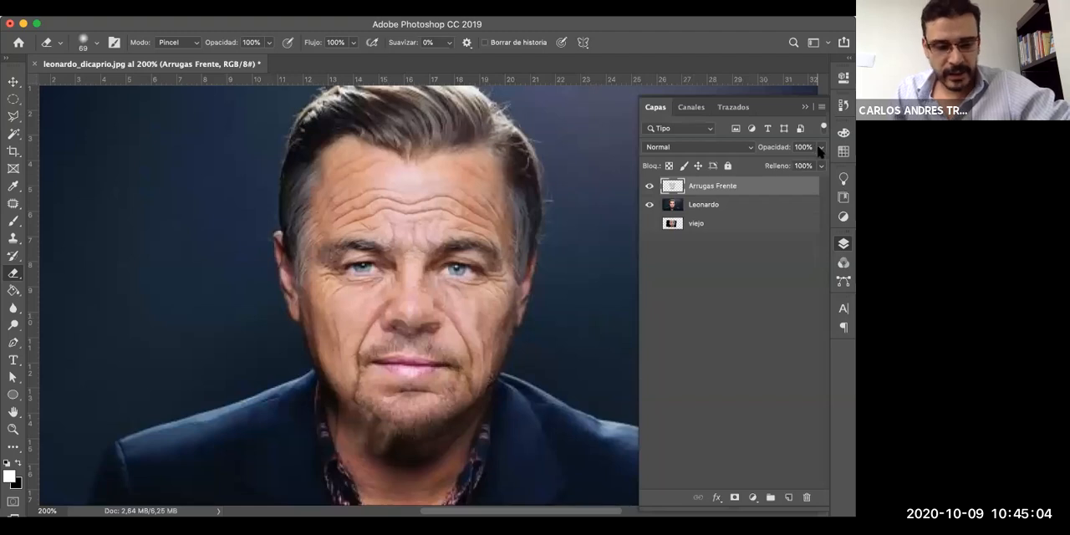
key("super+z")
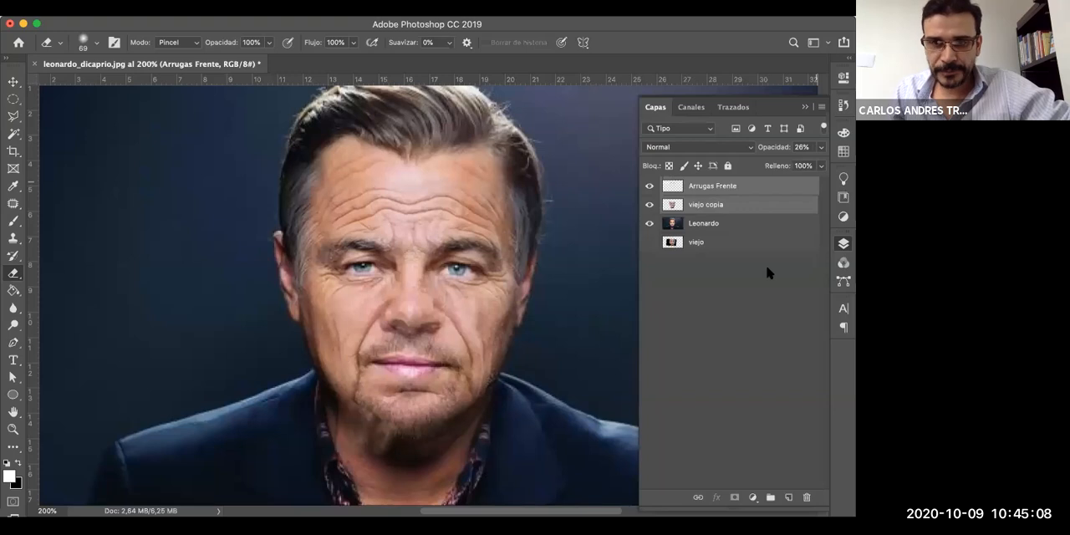
- Raise the opacity of both the Arrugas Frente and viejo copia layers to 100% and check each one
left_click(821, 147)
left_click_drag(782, 167, 850, 173)
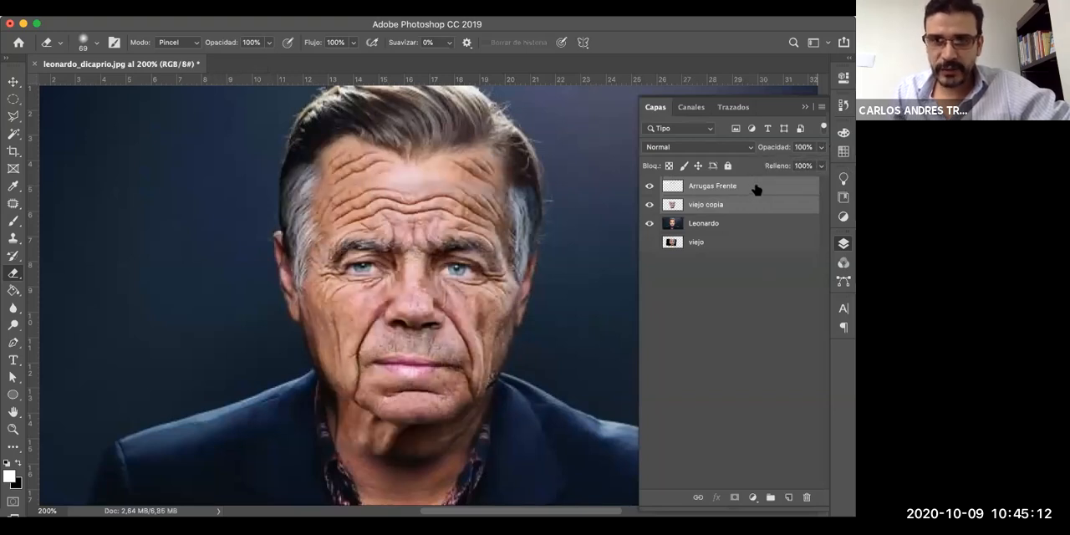
left_click(755, 186)
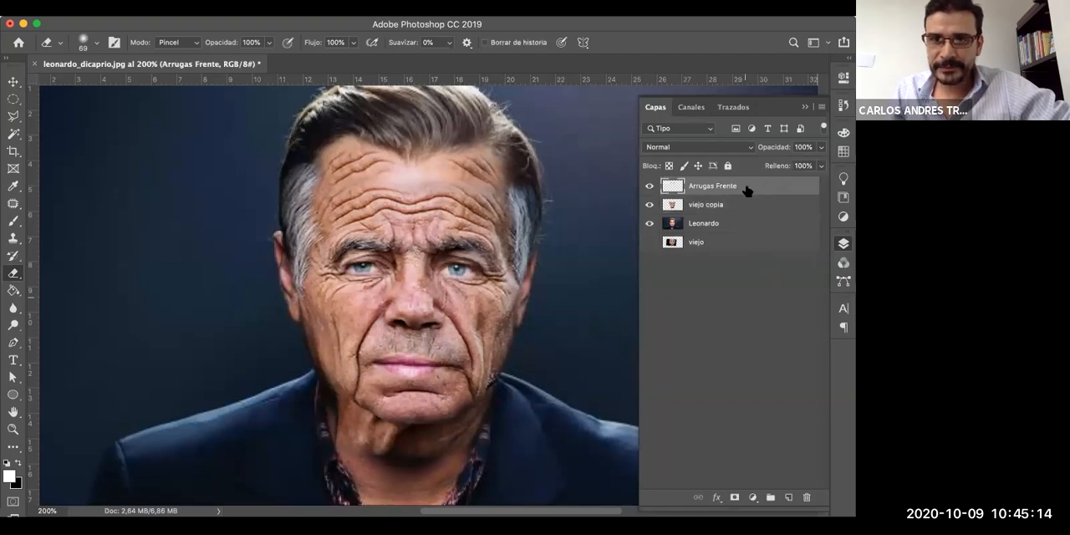
left_click(747, 189, "super")
left_click(746, 204)
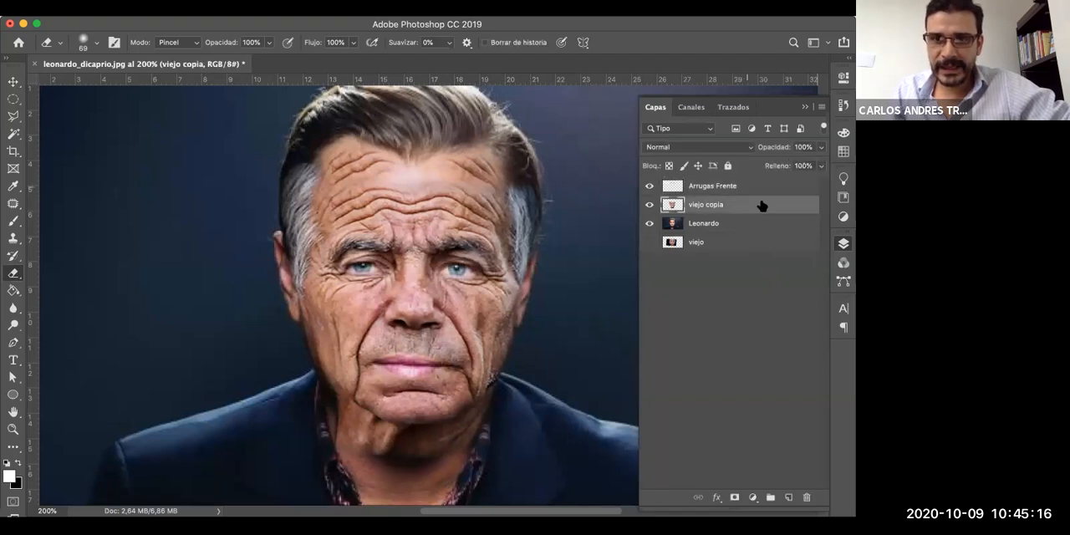
- Merge the full-opacity Arrugas Frente and viejo copia layers, and preview the Superponer blending mode on the combined face without applying it
left_click(763, 189)
left_click(763, 206, "super")
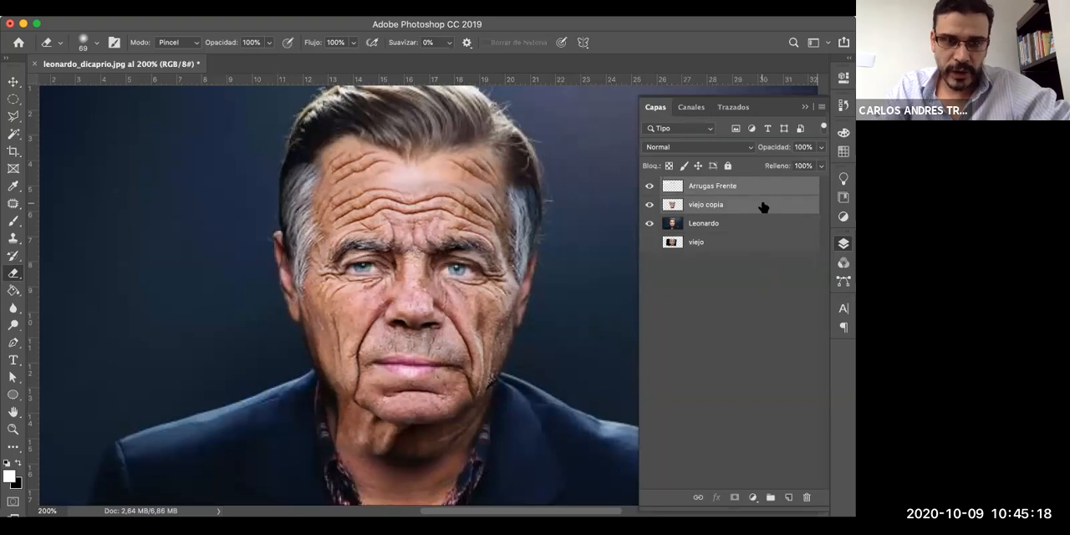
key("super+e")
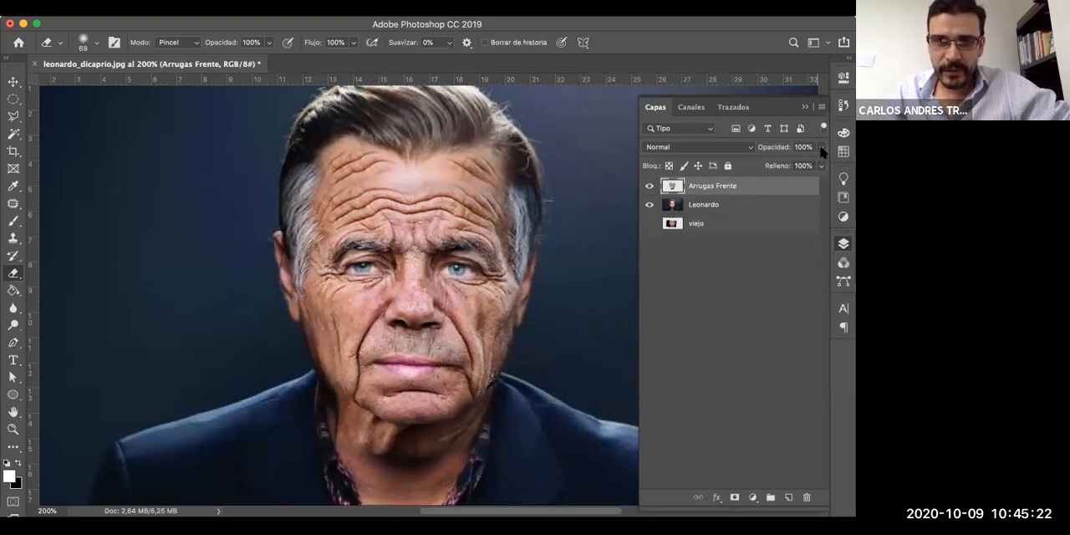
left_click(749, 148)
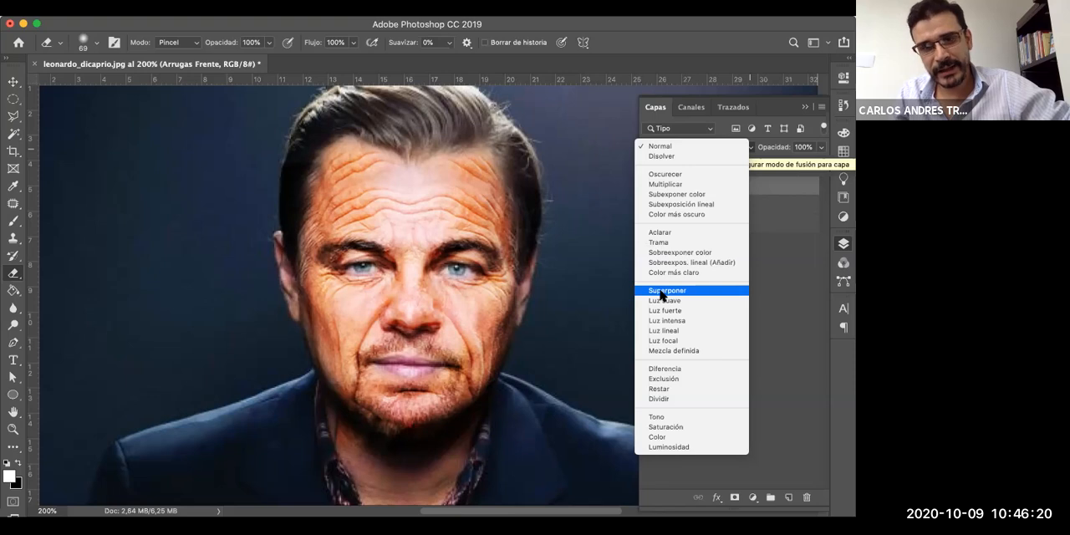
left_click(777, 285)
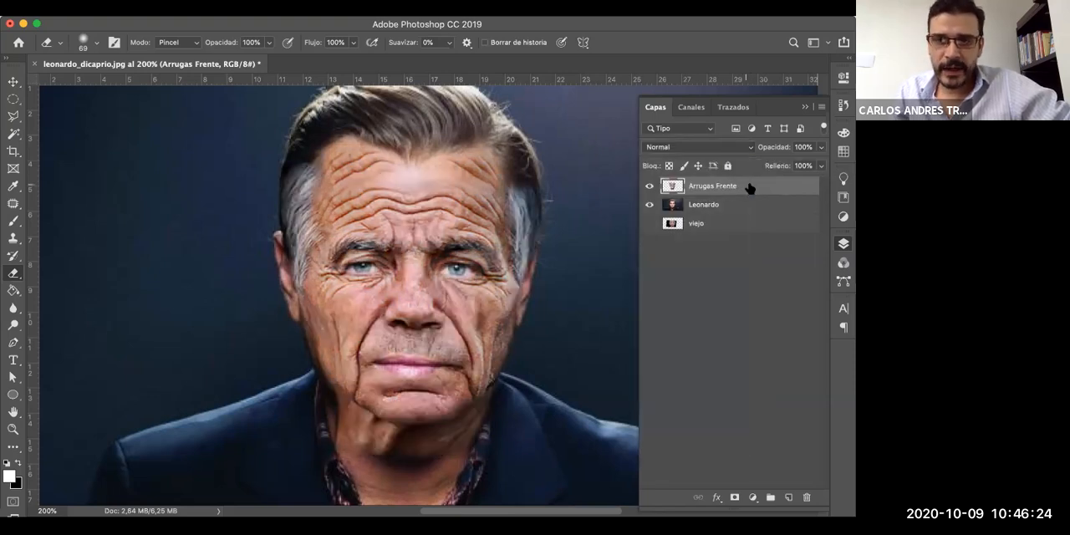
- Duplicate the merged Arrugas Frente layer and keep the original as a hidden backup below the Leonardo layer, with the copy selected
left_click_drag(750, 188, 790, 500)
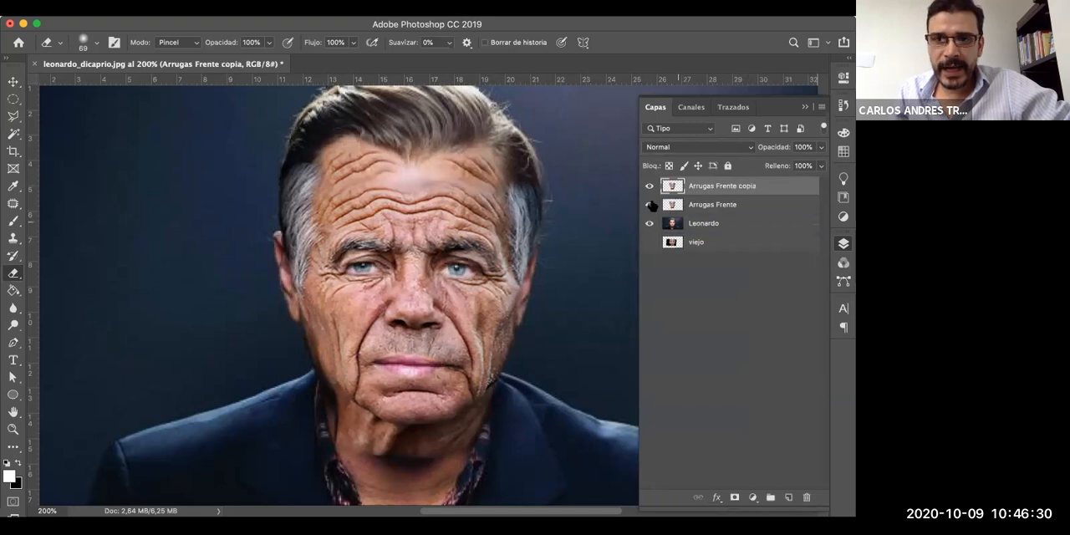
left_click_drag(734, 204, 753, 234)
left_click(650, 223)
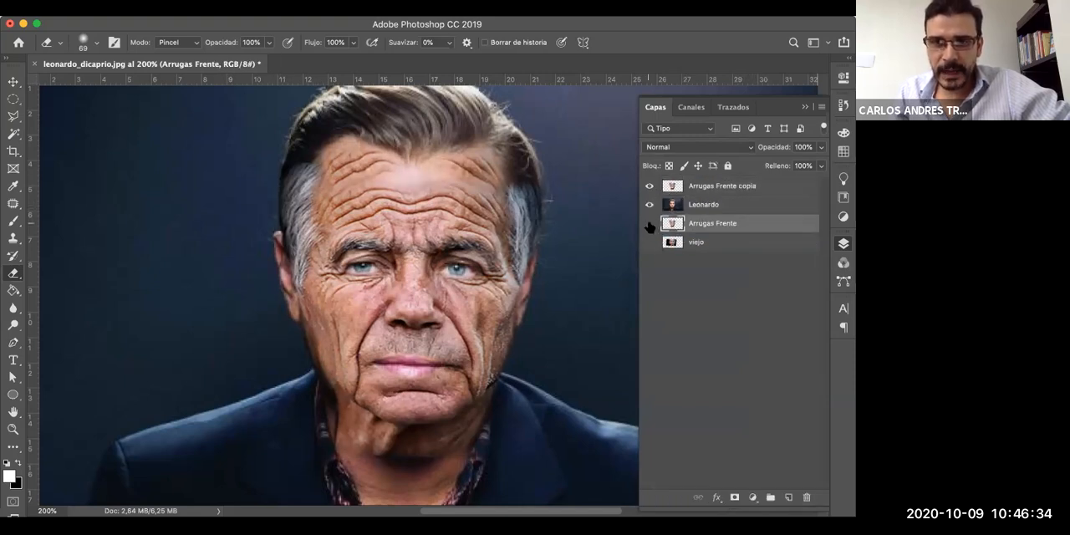
left_click(726, 188)
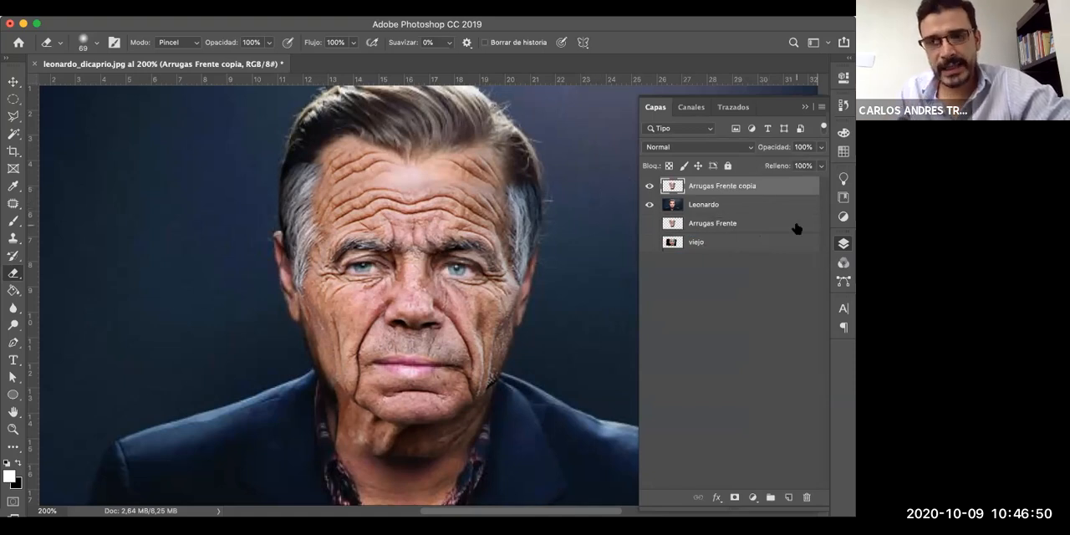
- Review the document's history from the eraser strokes through the latest layer operations
left_click(843, 106)
left_click_drag(747, 186, 750, 398)
left_click_drag(824, 207, 820, 368)
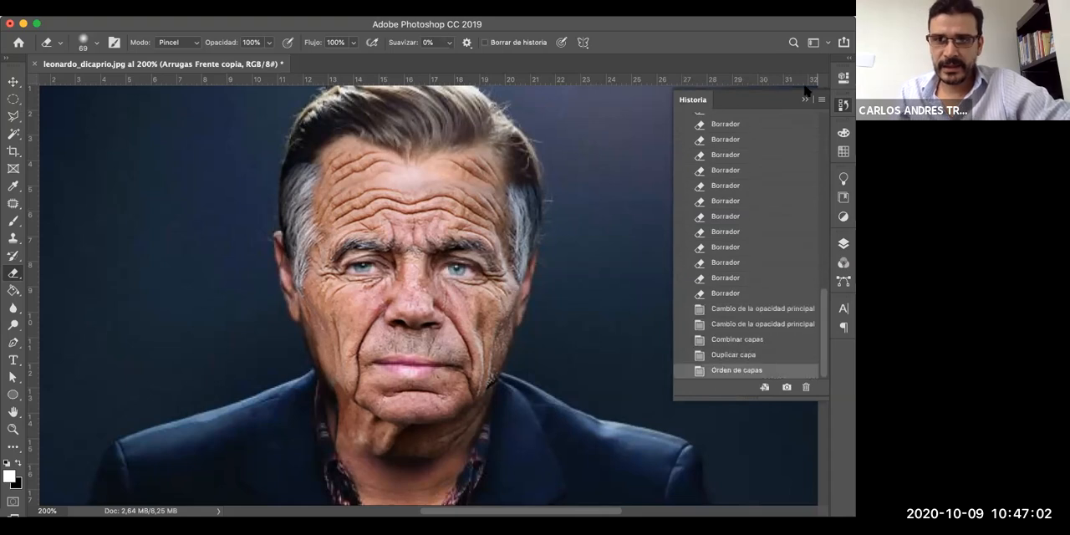
left_click(806, 99)
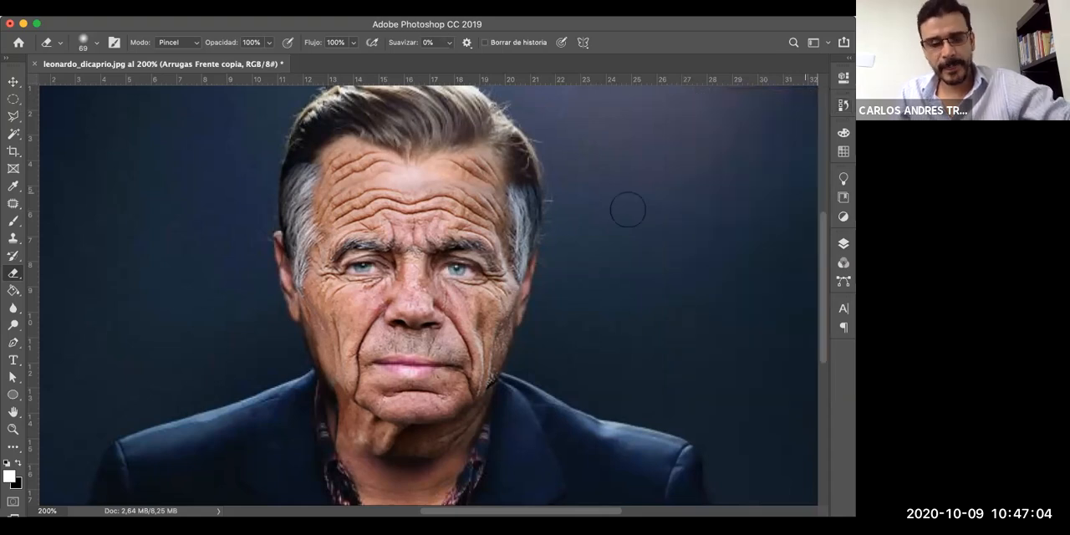
- Add an Equilibrio de color adjustment layer above the Arrugas Frente copia layer
key("F7")
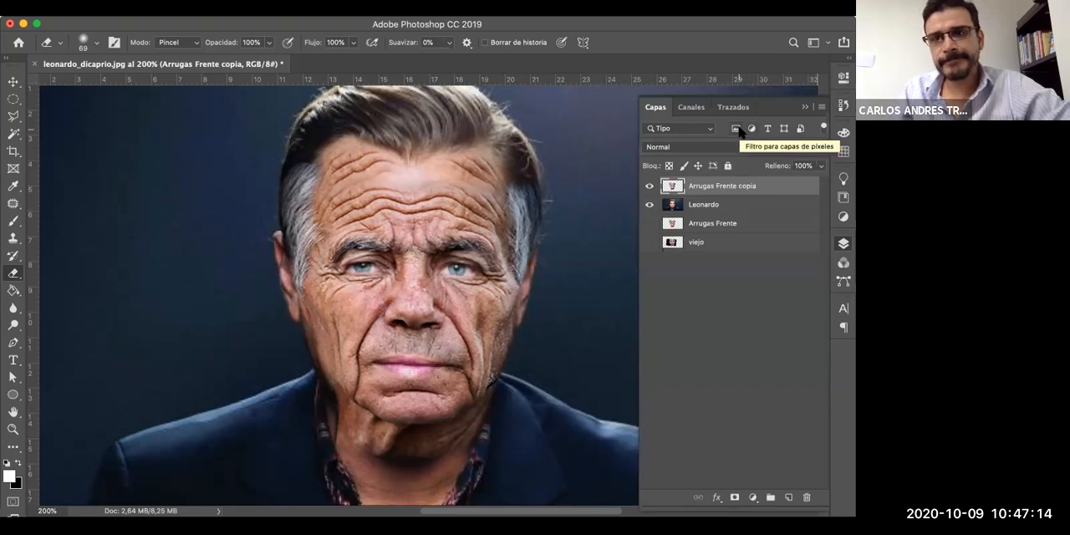
left_click(843, 218)
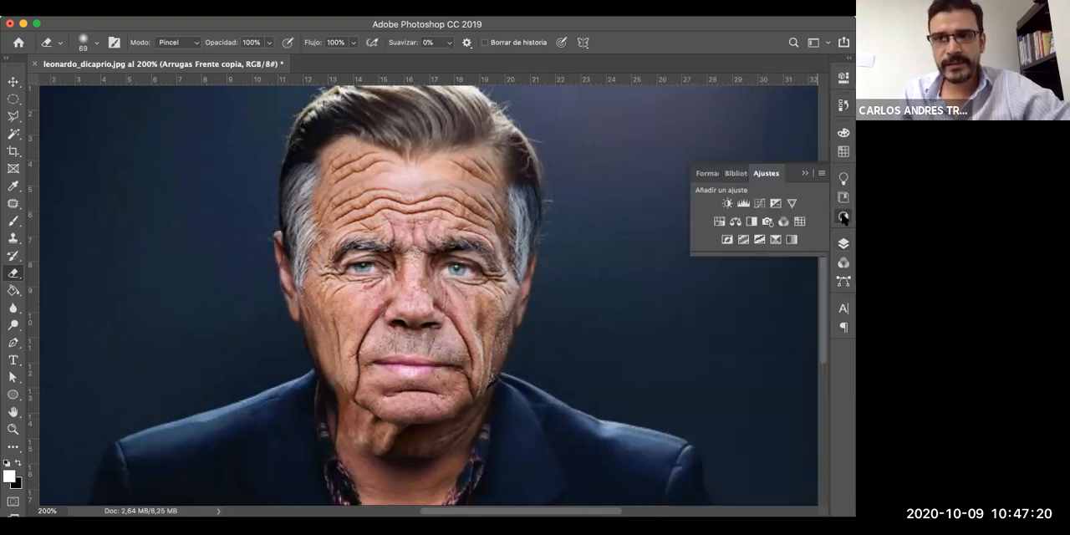
left_click_drag(763, 256, 762, 307)
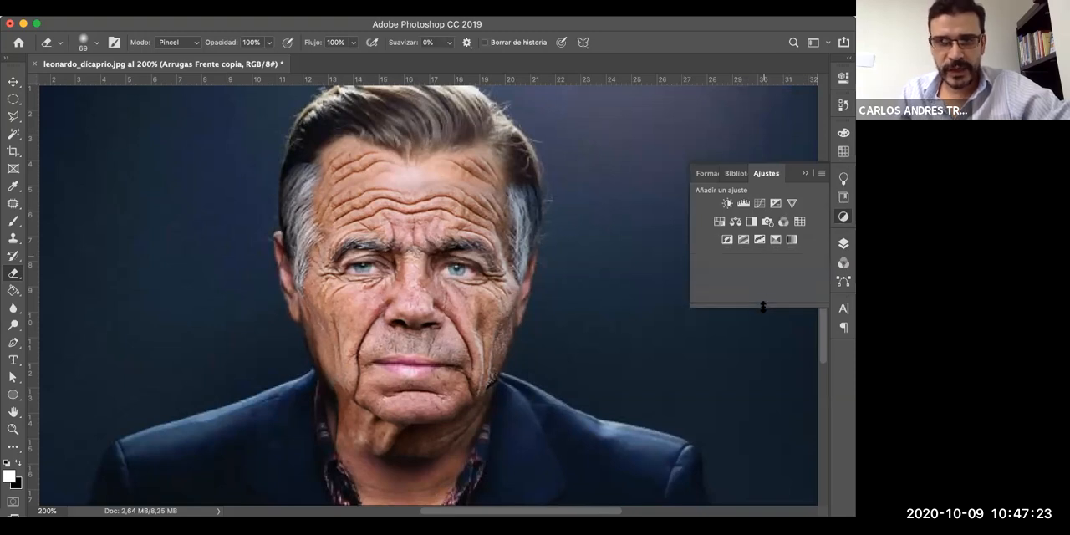
left_click(736, 223)
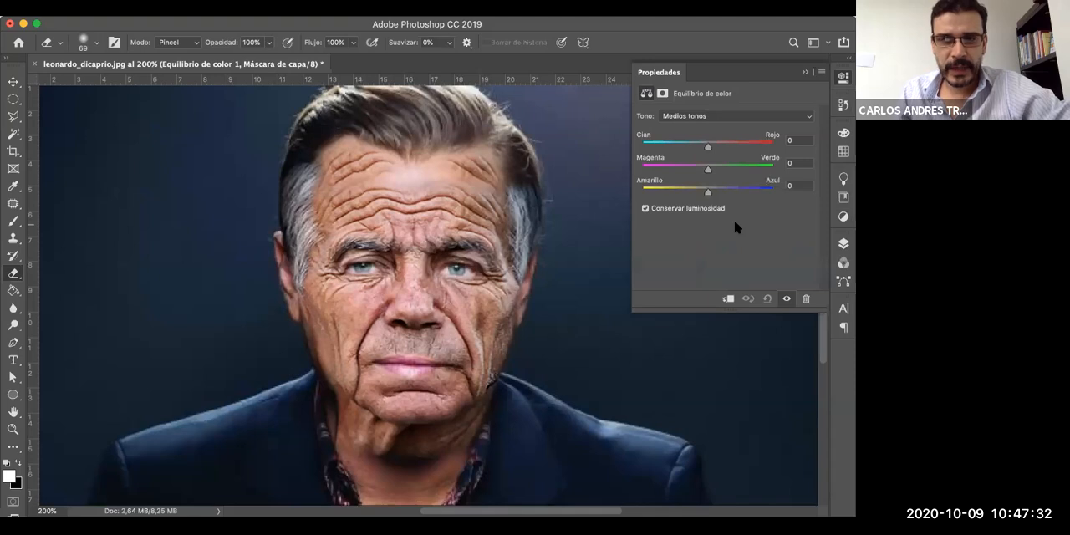
- Set the colour balance midtones to +22 Cian-Rojo, -27 Magenta-Verde and +27 Amarillo-Azul
left_click_drag(708, 169, 722, 146)
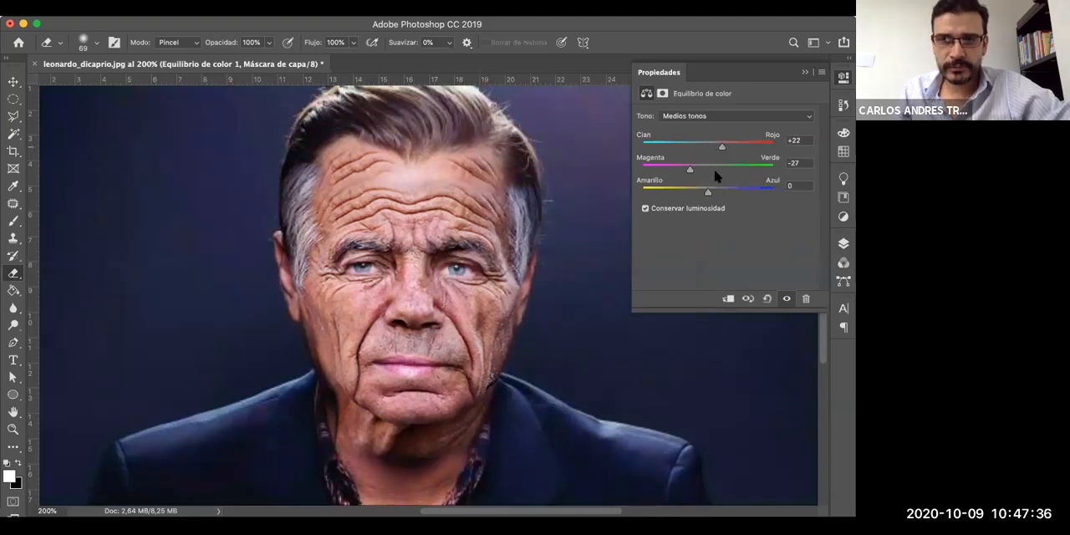
left_click_drag(709, 192, 725, 194)
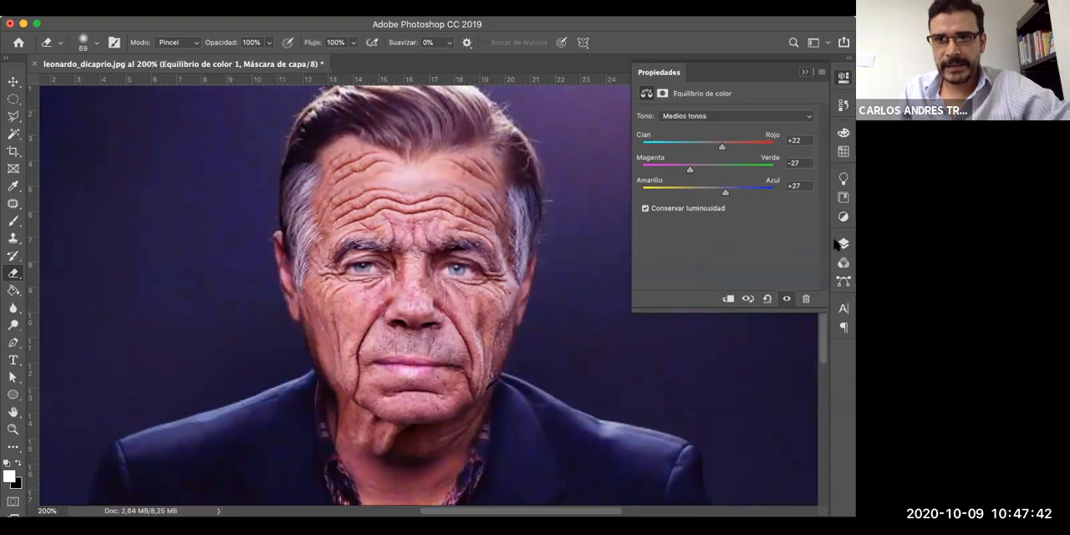
left_click(806, 74)
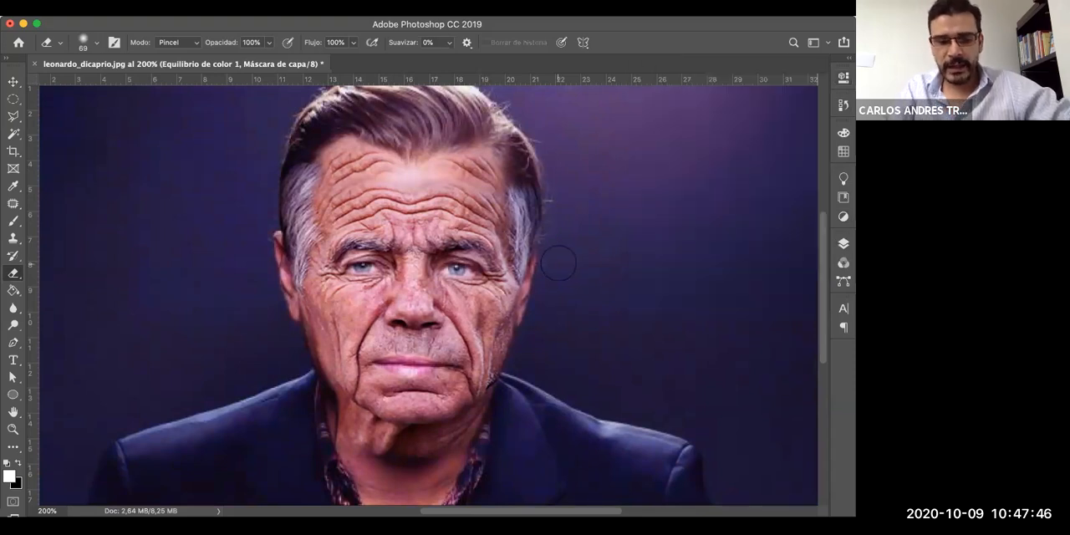
- Try merging the Equilibrio de color 1 adjustment with the Arrugas Frente copia layer, and undo the merge
key("F7")
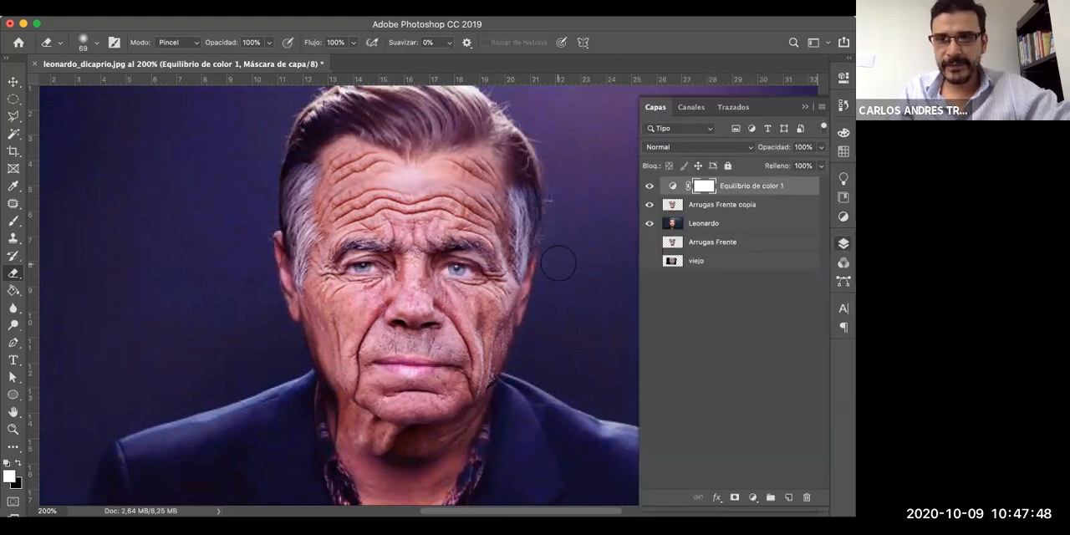
left_click(721, 209)
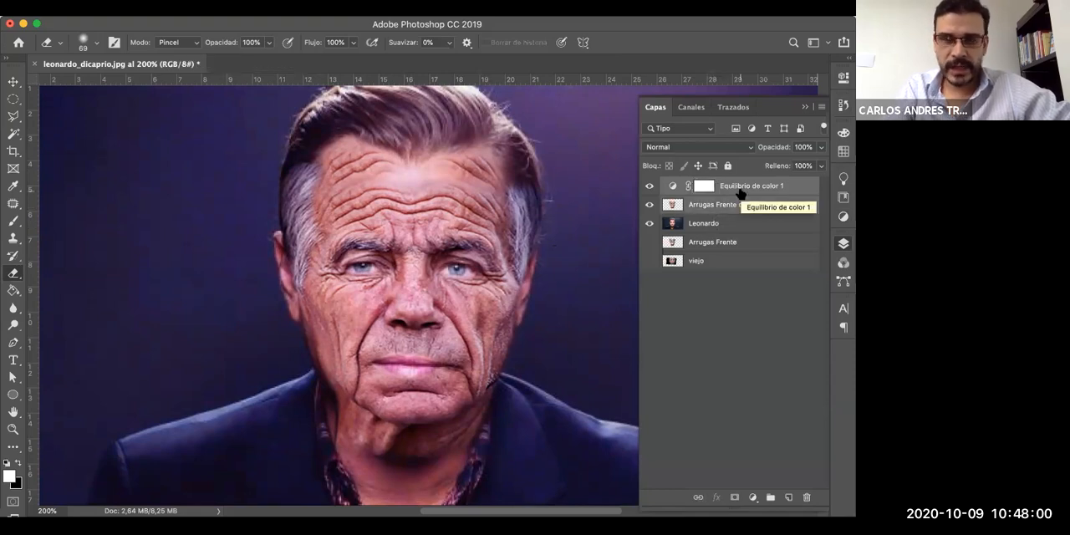
key("super+e")
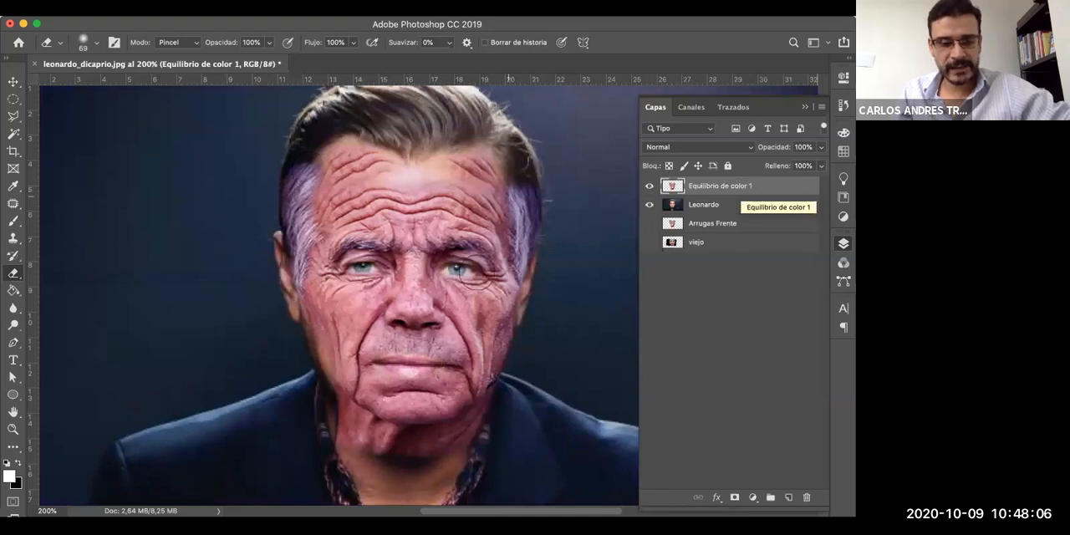
key("super+z")
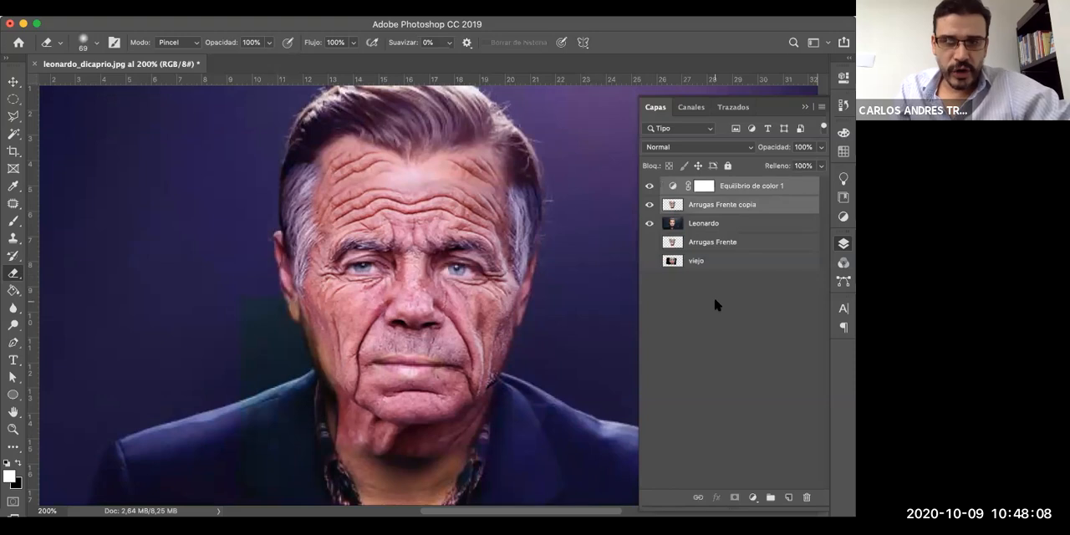
- Reopen the Equilibrio de color 1 adjustment and set its Magenta-Verde midtone value to +7
double_click(673, 187)
left_click_drag(690, 170, 712, 173)
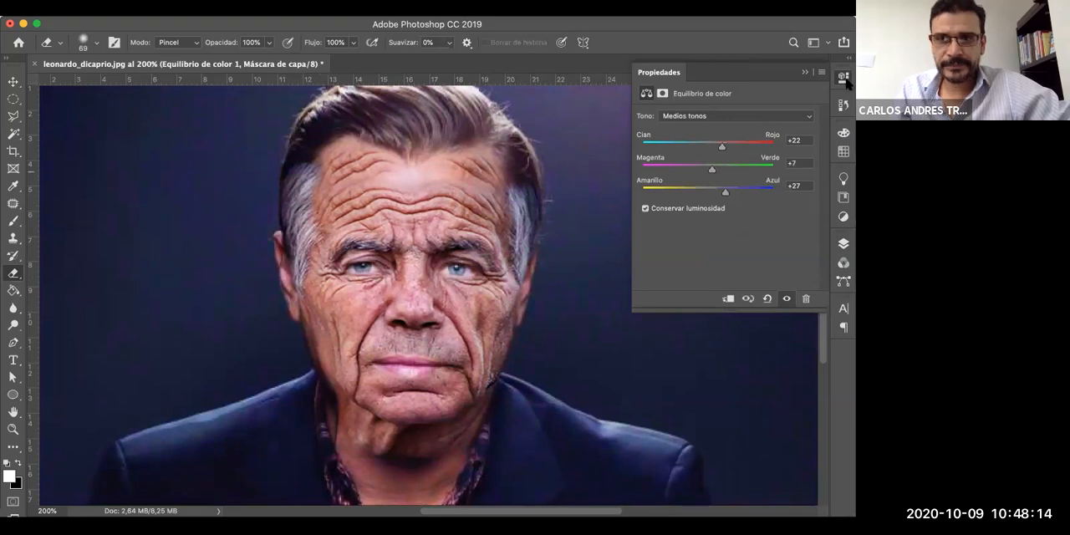
left_click(805, 73)
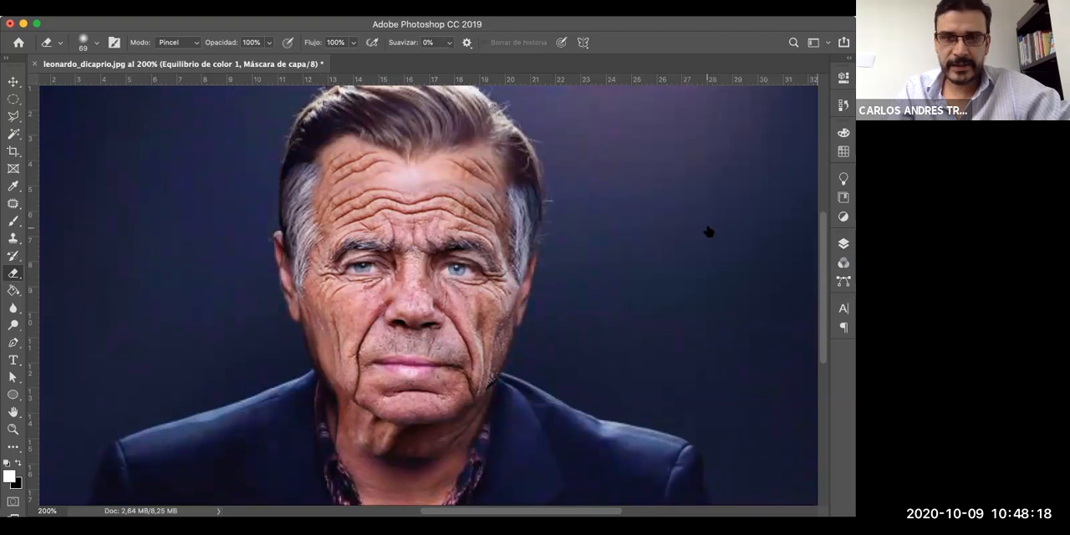
- Try merging the readjusted Equilibrio de color 1 with the Arrugas Frente copia layer
key("F7")
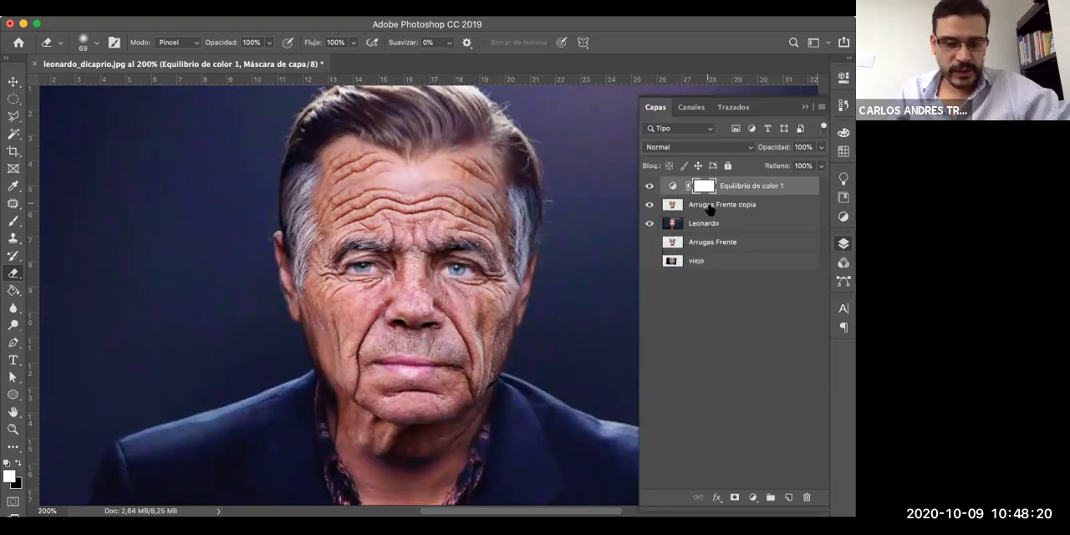
left_click(709, 208)
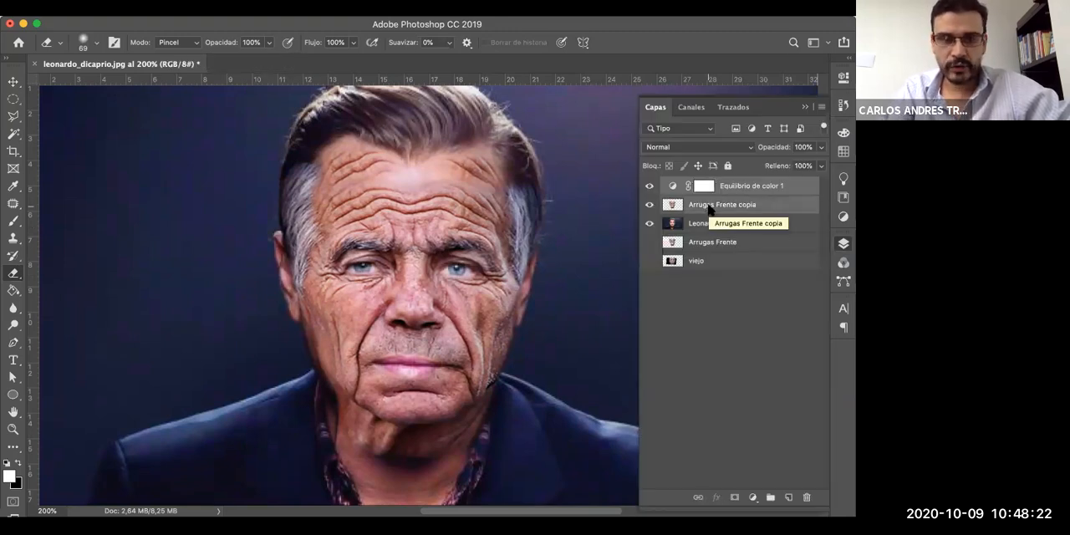
key("ctrl+e")
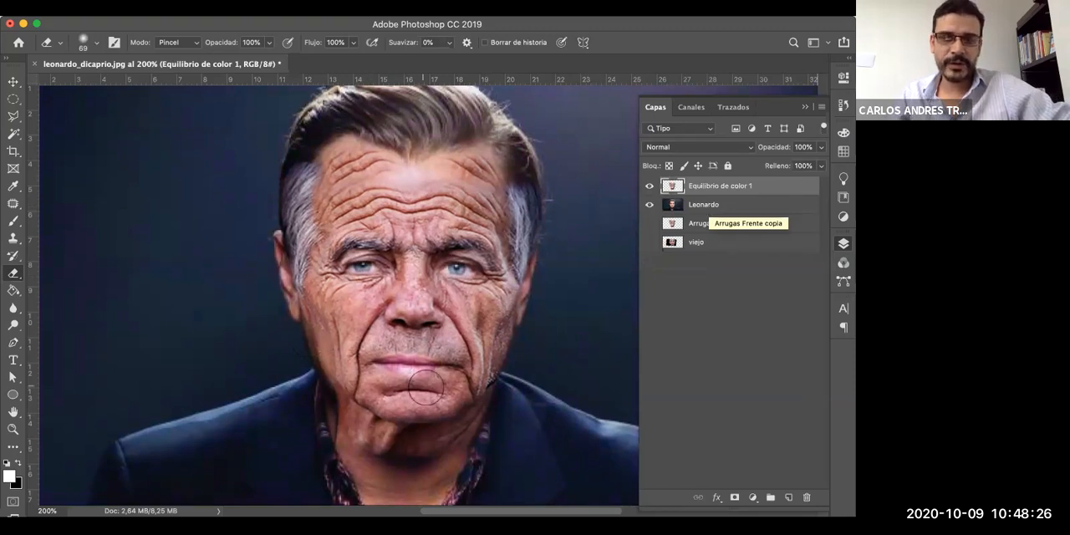
- Compare the portrait with the merged face layer hidden and shown, and undo the merge
scroll(427, 388, "down", 1)
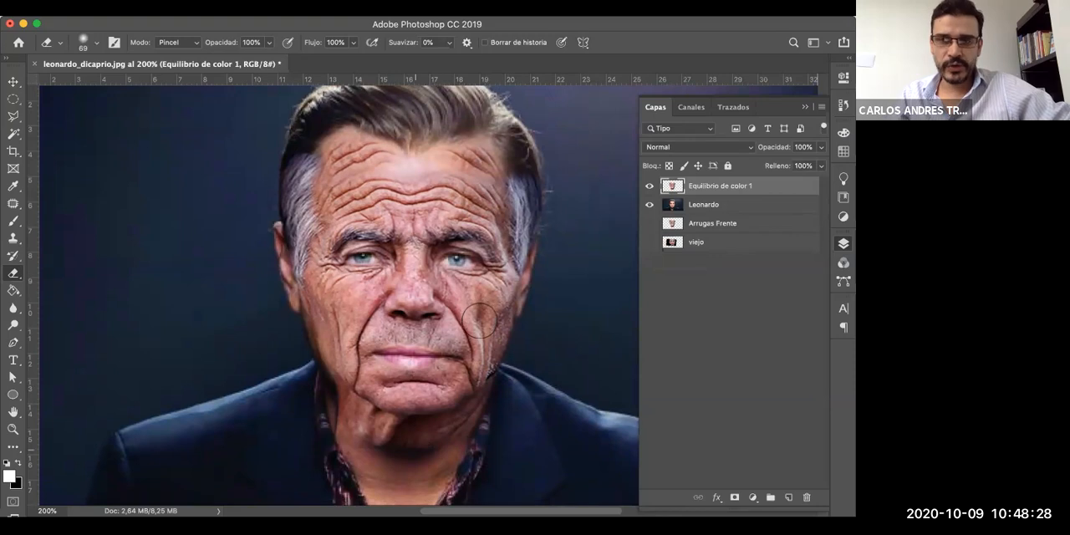
left_click(649, 186)
left_click(650, 186)
left_click(650, 188)
left_click(651, 187)
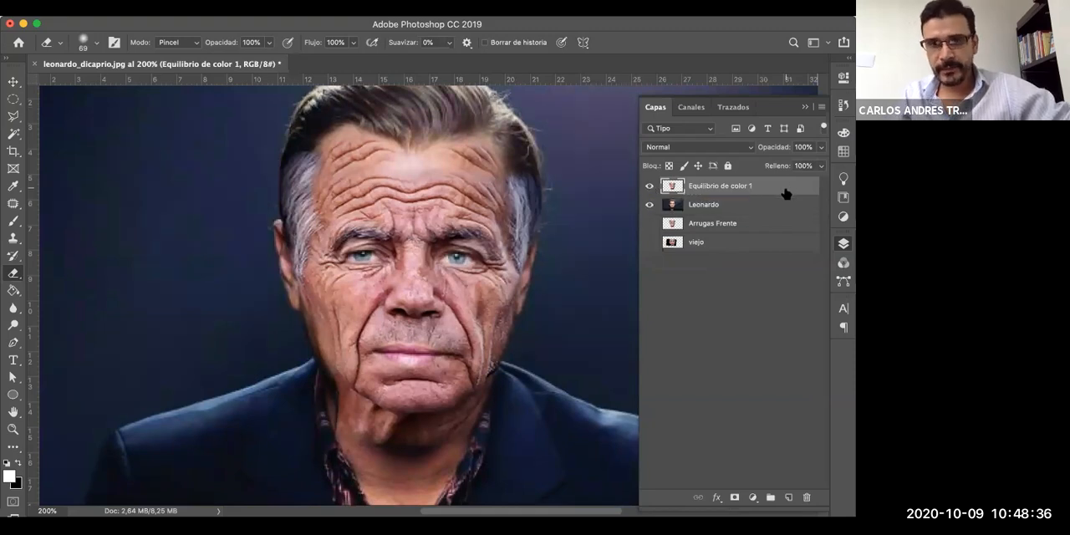
key("super+z")
- Shift the Amarillo-Azul balance of Equilibrio de color 1 toward yellow and merge the adjustment with Arrugas Frente copia
double_click(673, 188)
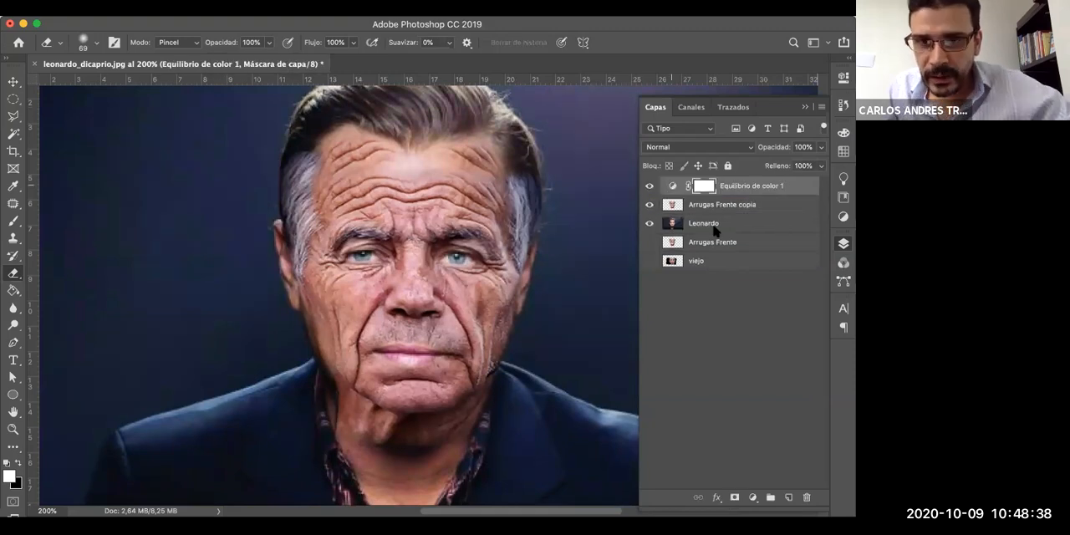
left_click_drag(713, 196, 705, 194)
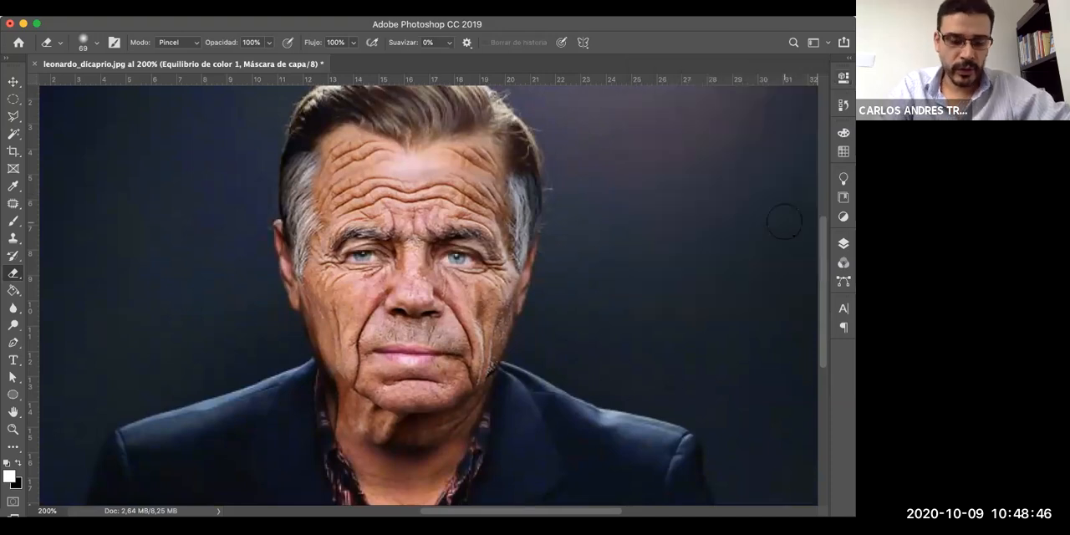
key("F7")
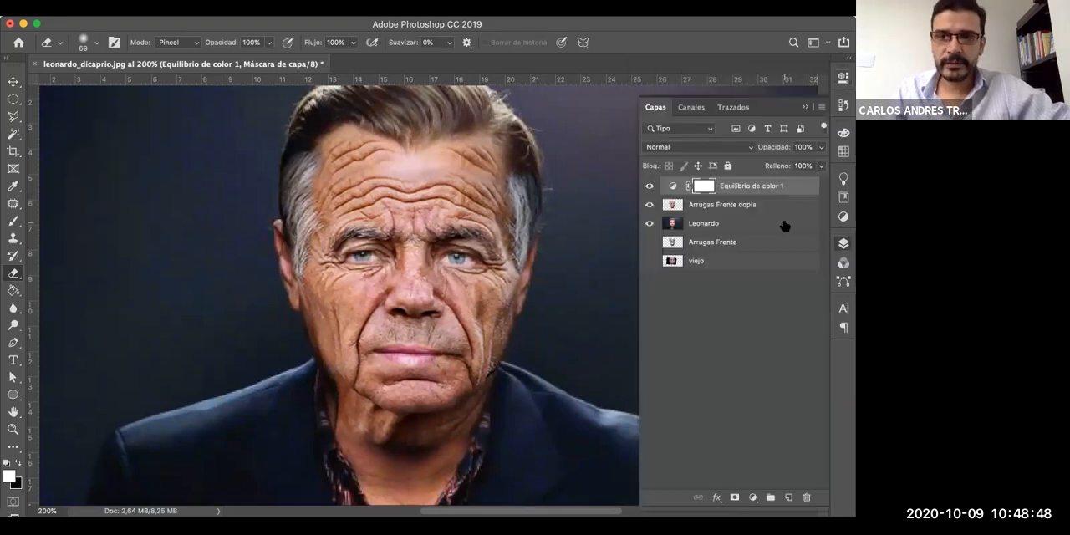
left_click(738, 210, "shift")
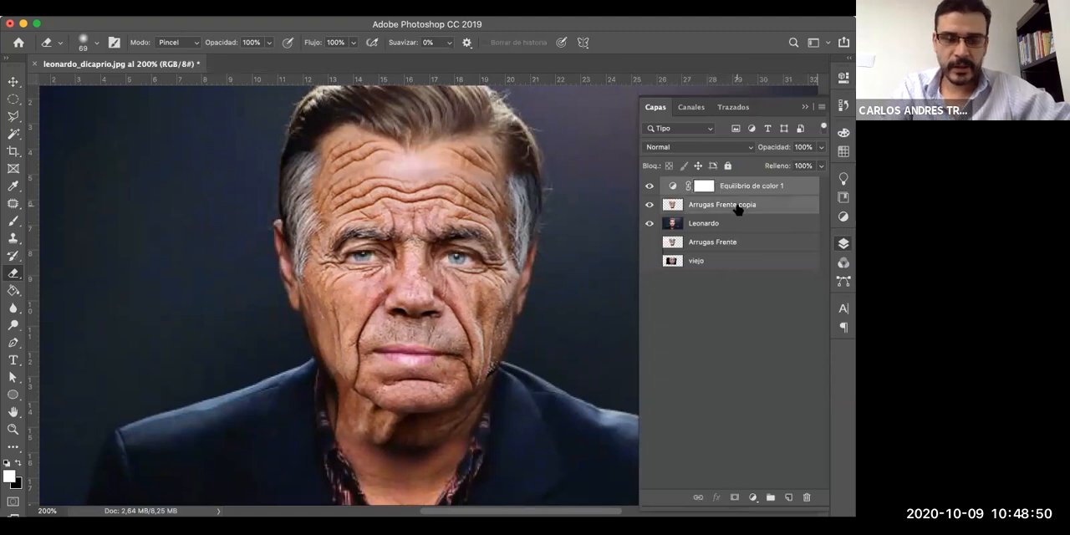
key("super+e")
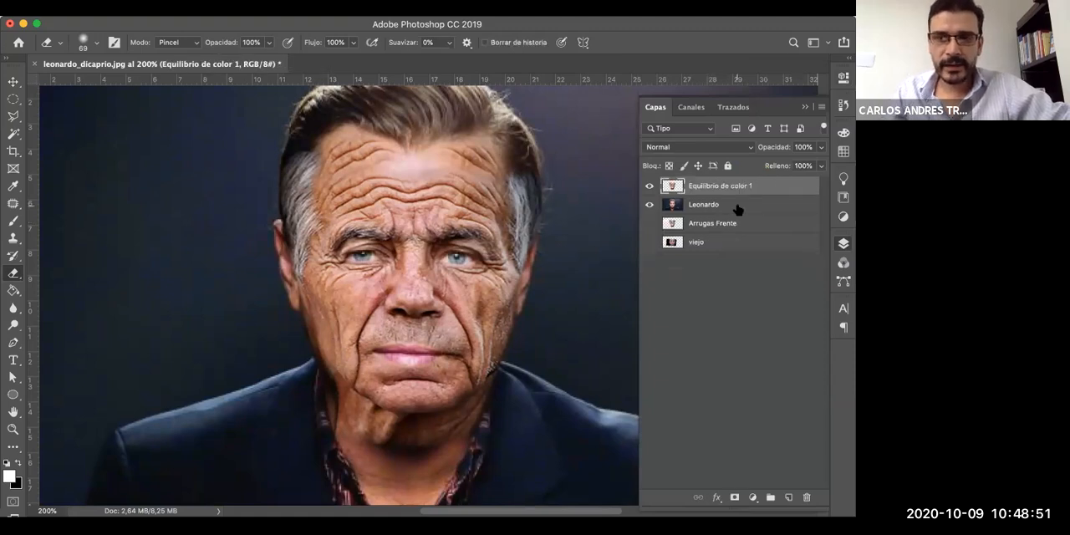
- Toggle the visibility of the merged Equilibrio de color 1 layer to compare the aged face with the original portrait
left_click(650, 186)
left_click(651, 187)
left_click(651, 187)
left_click(650, 186)
left_click(651, 186)
left_click(650, 186)
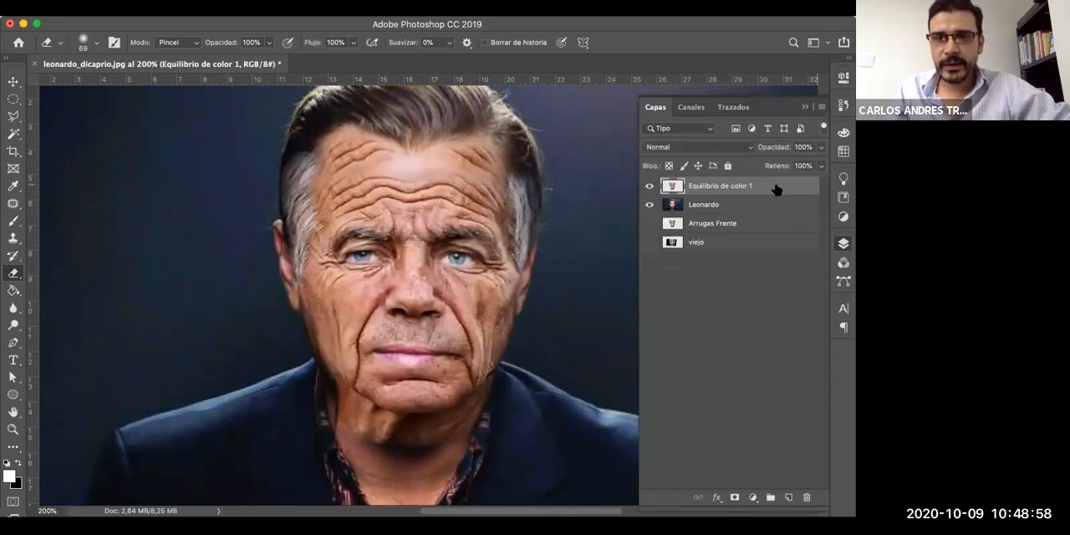
- Set the opacity of the merged Equilibrio de color 1 layer to 80%
left_click(822, 148)
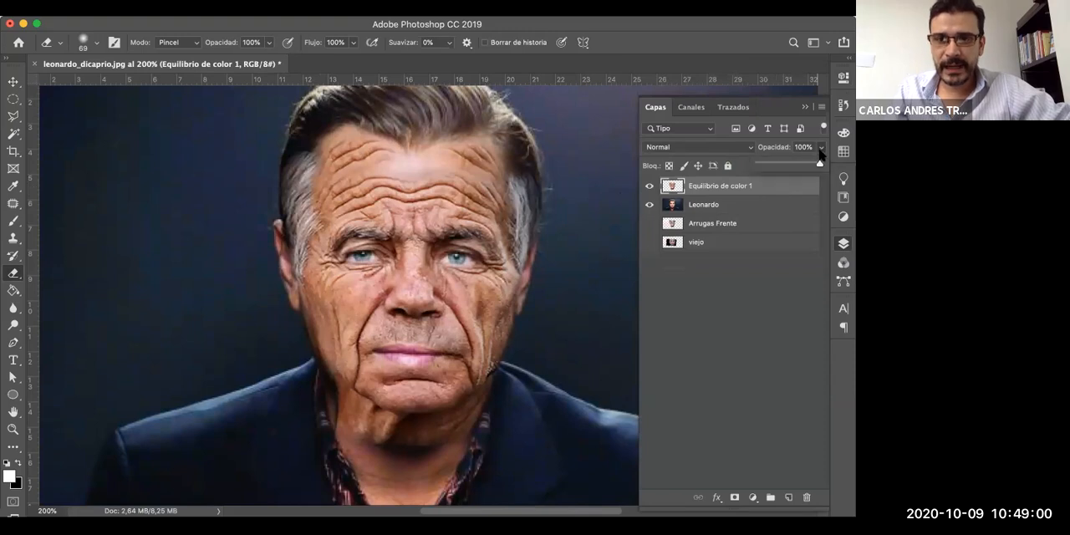
left_click_drag(802, 167, 808, 166)
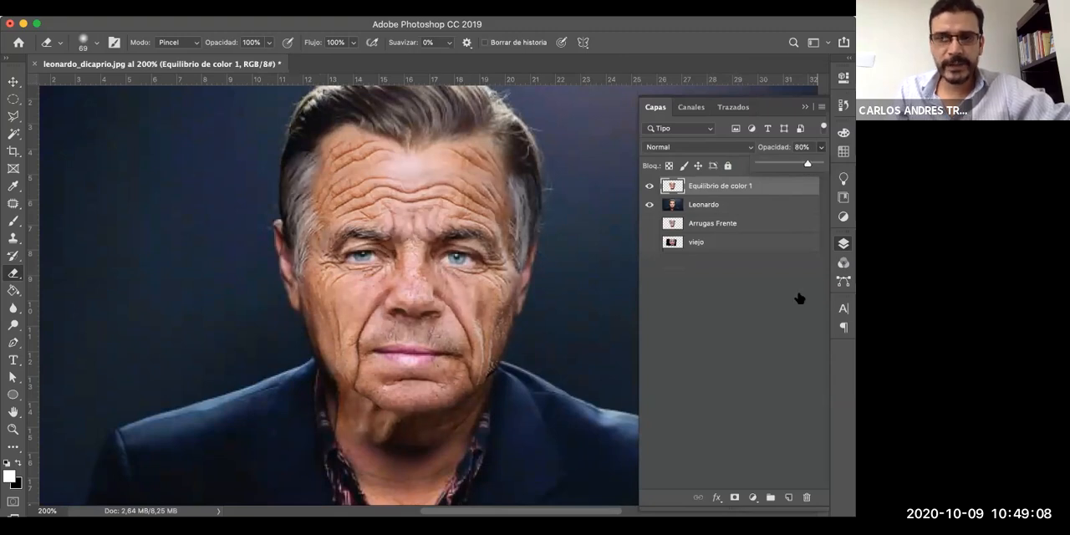
left_click(799, 298)
left_click(787, 190)
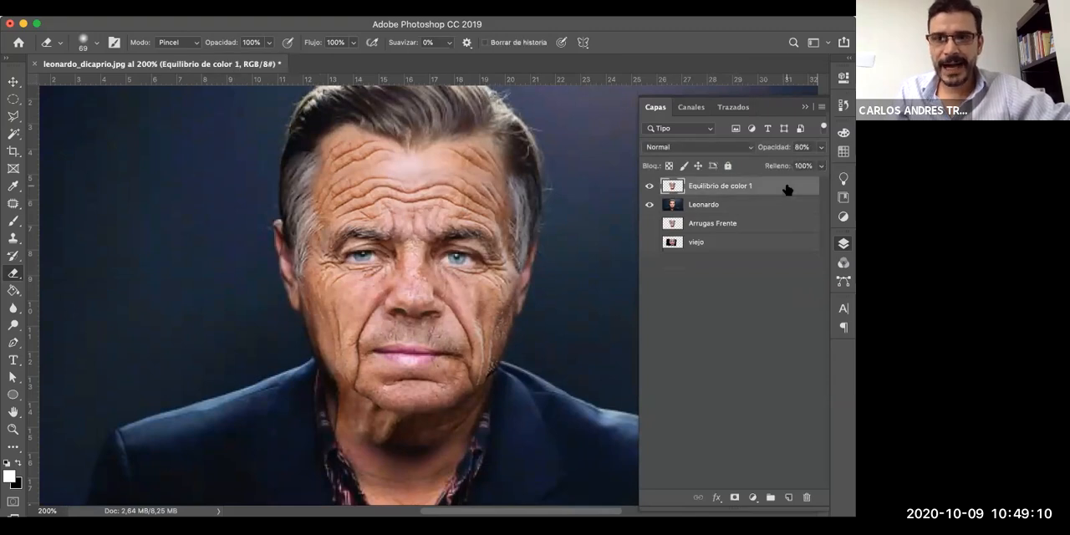
- Try fill values of 62%, 64% and 70% on the merged Equilibrio de color 1 layer and settle on 60%
left_click_drag(819, 166, 795, 185)
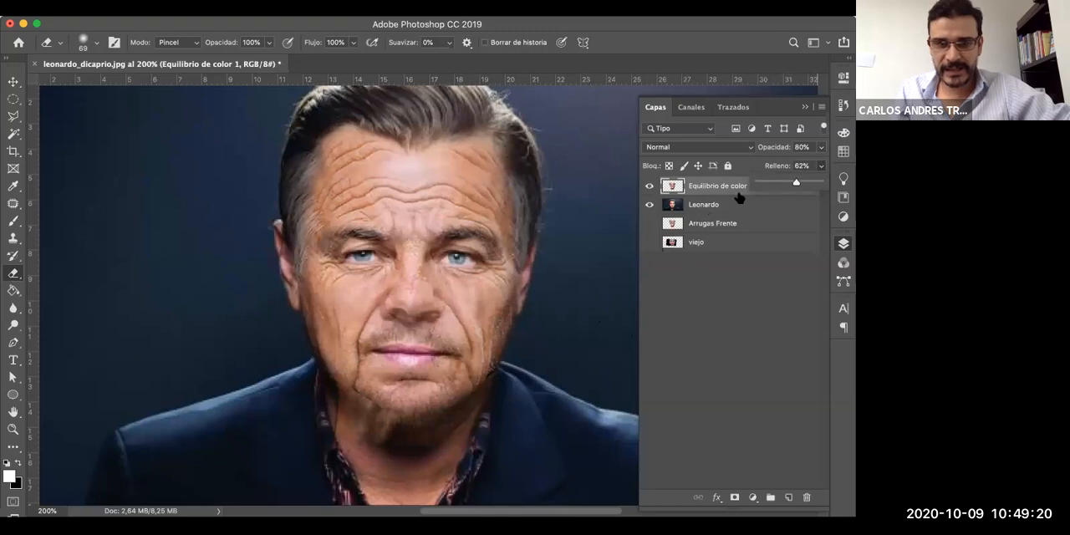
left_click_drag(797, 183, 797, 185)
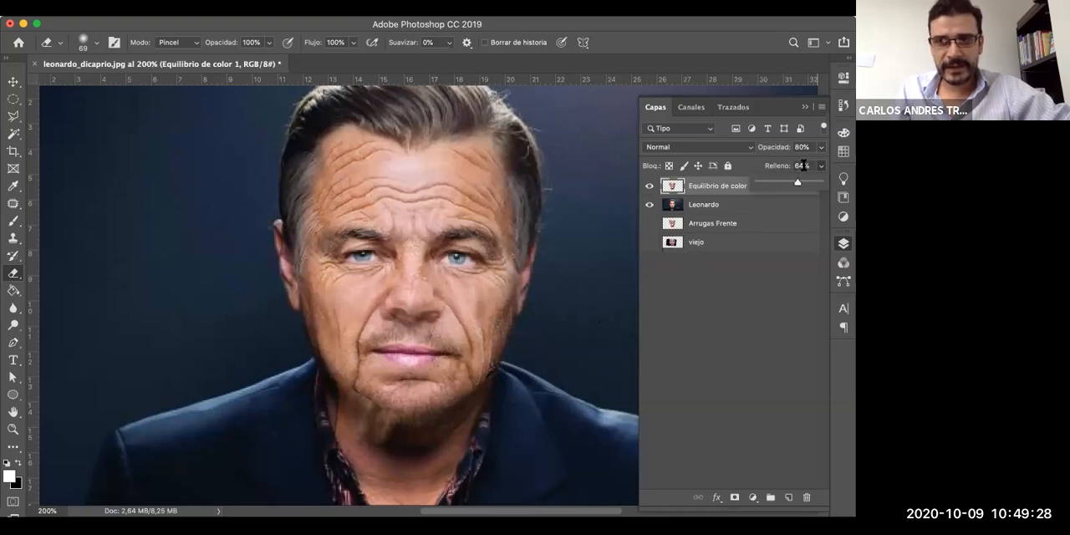
left_click(803, 166)
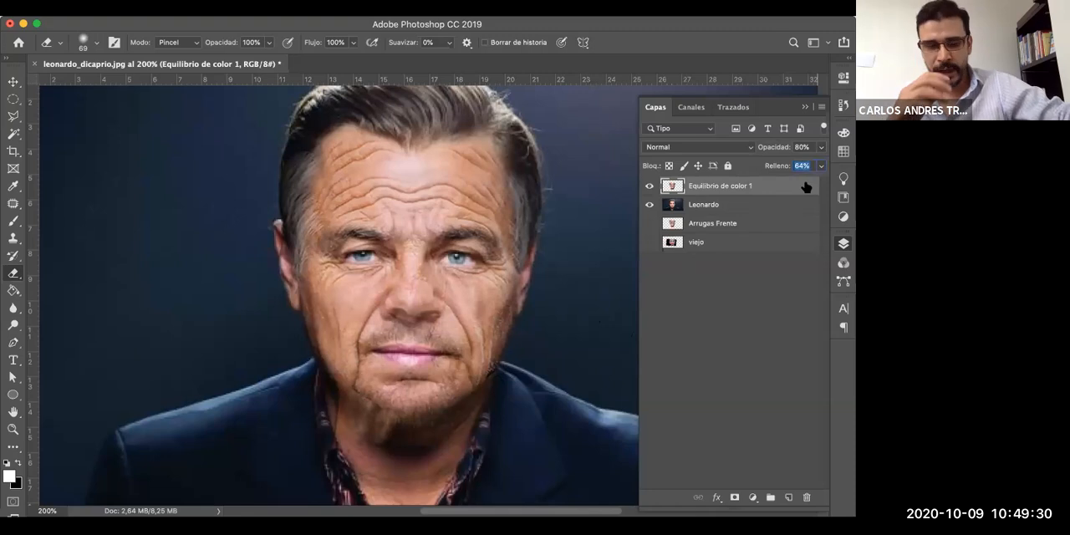
type("70")
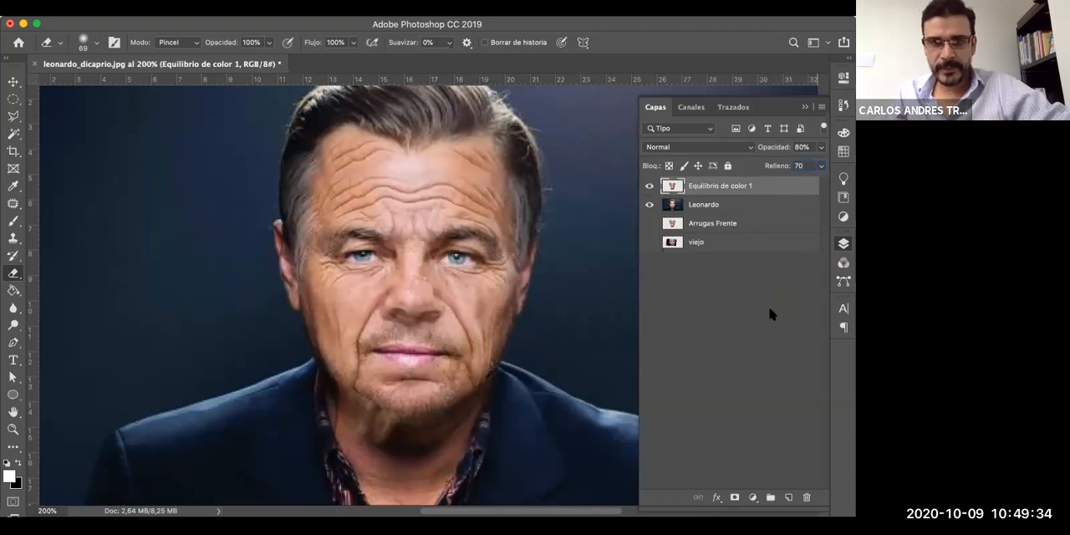
key("Return")
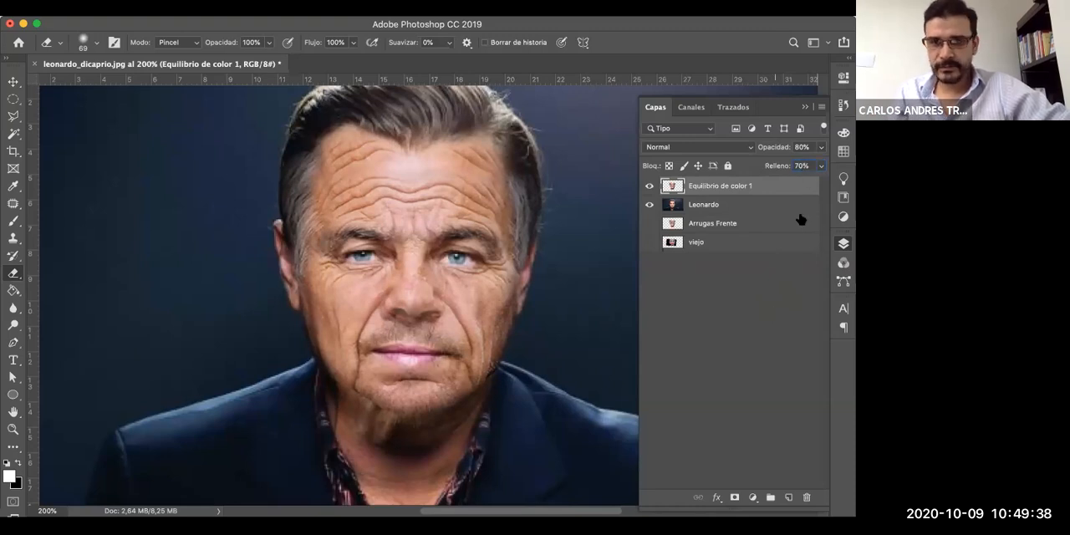
left_click(804, 171)
type("60")
key("Return")
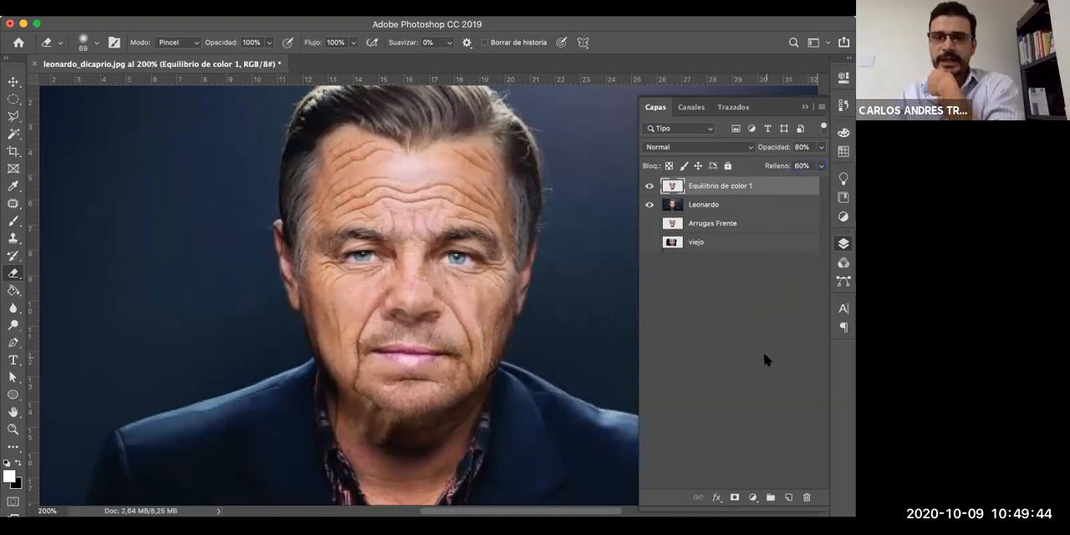
left_click(821, 98)
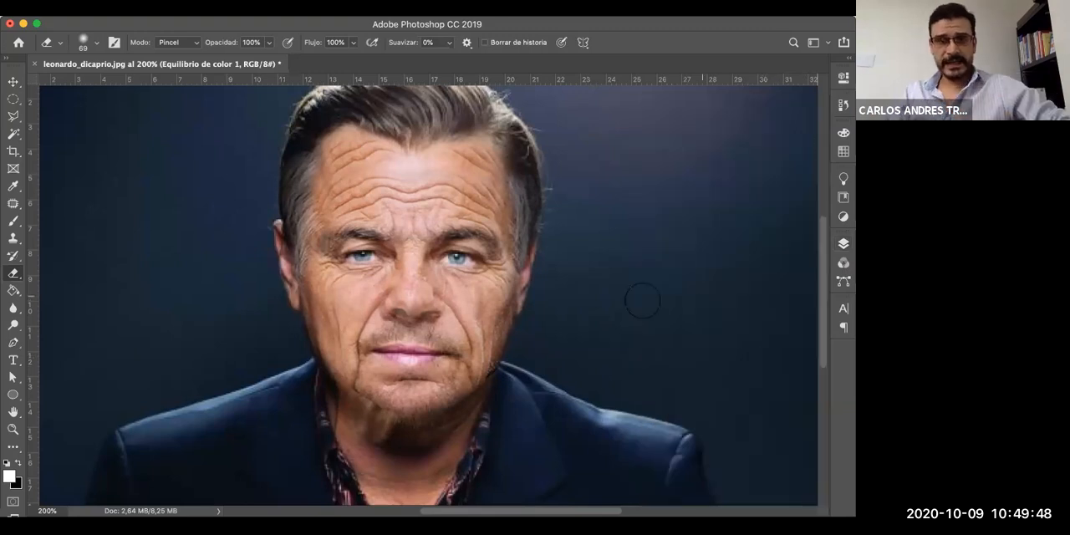
scroll(642, 301, "up", 1)
scroll(476, 208, "up", 4)
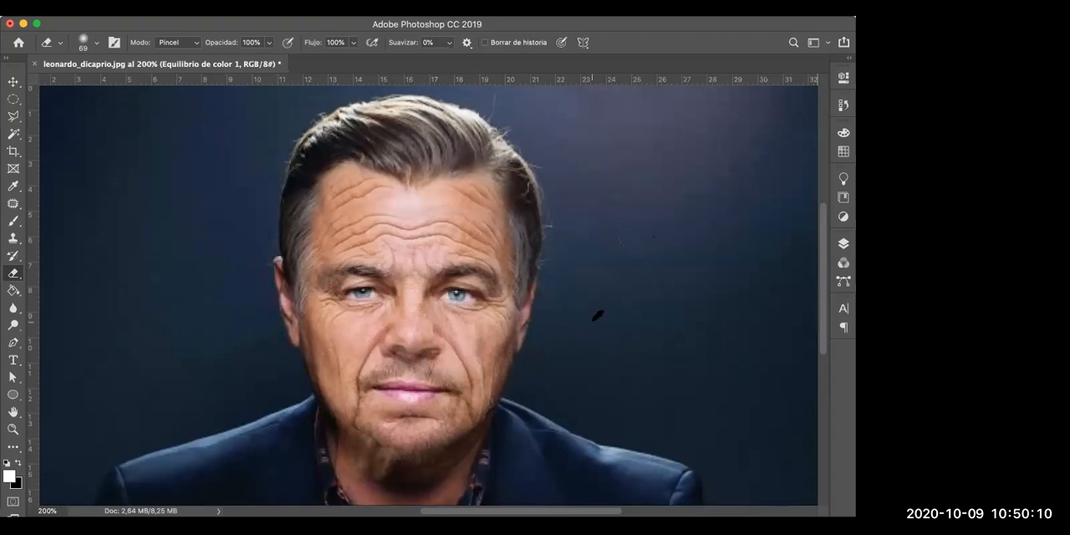
key("super+m")
left_click_drag(748, 98, 846, 104)
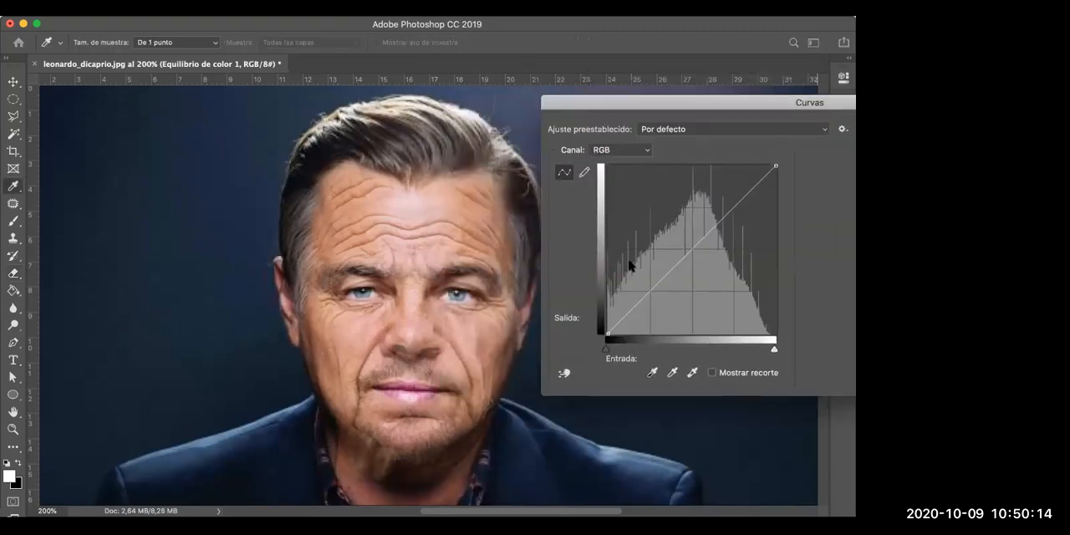
left_click_drag(694, 103, 376, 133)
left_click(733, 183)
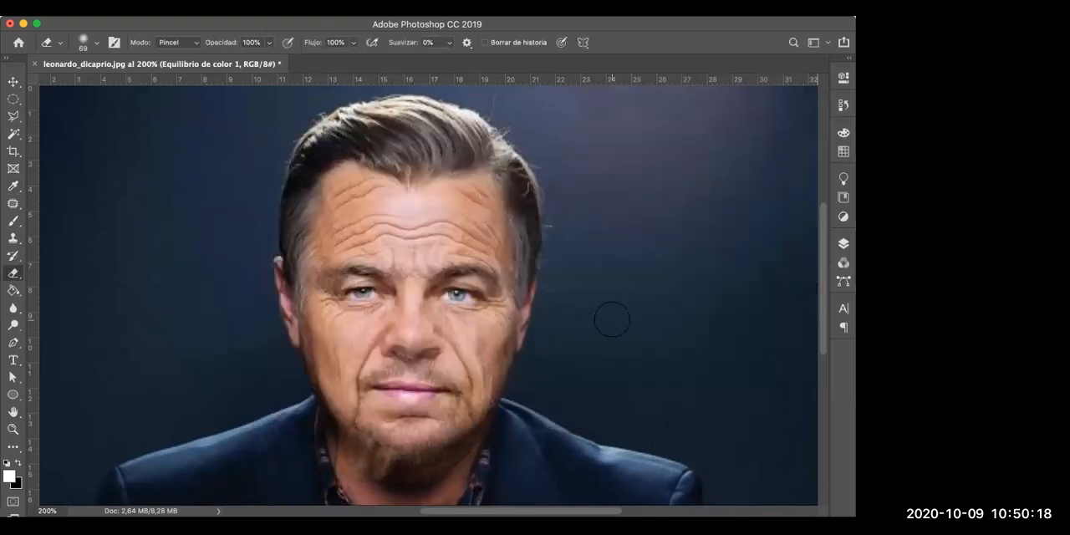
- Group the Equilibrio de color 1 and Leonardo layers and rename the group as Originales
key("F7")
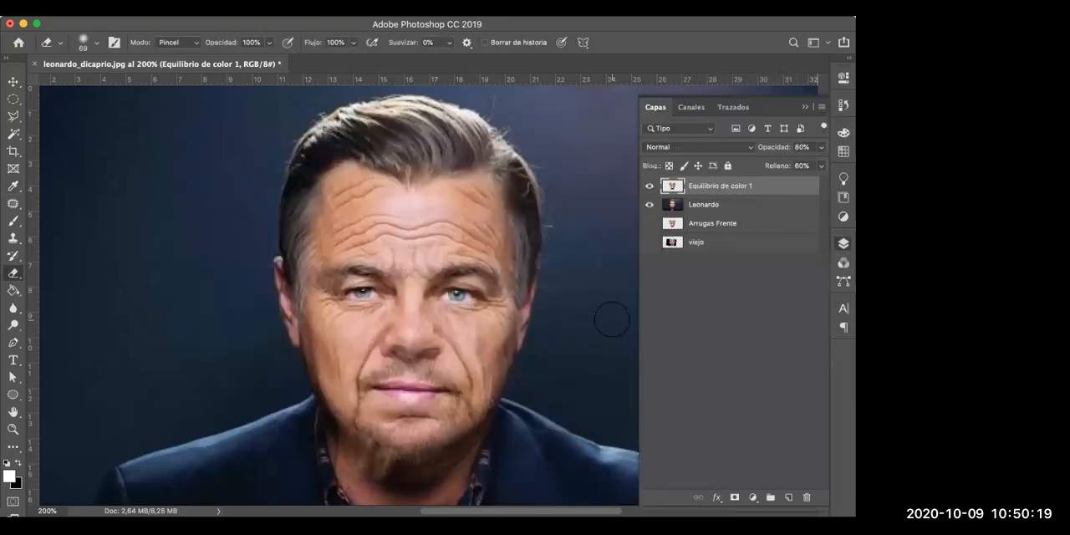
left_click(740, 206, "shift")
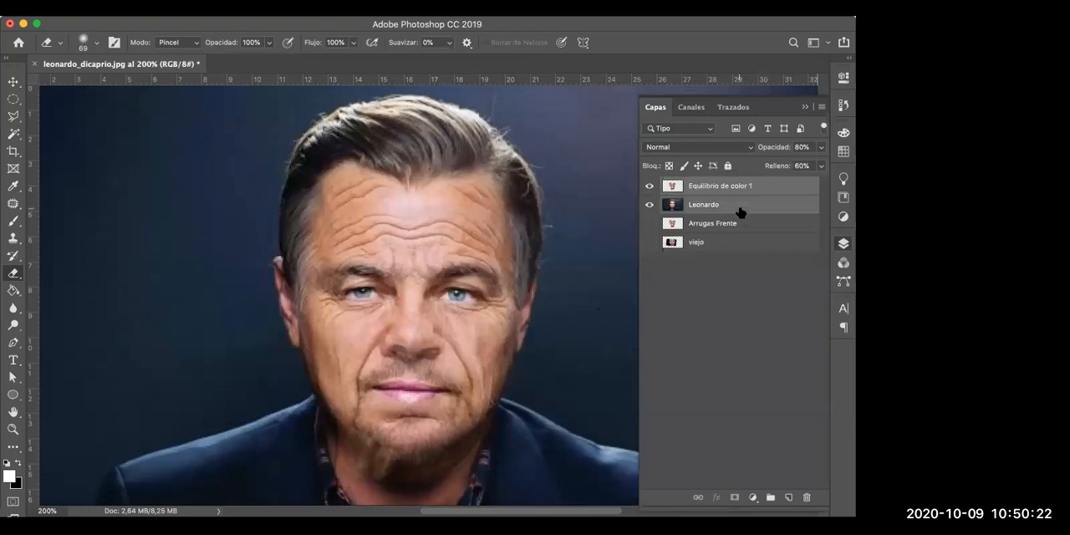
key("super+g")
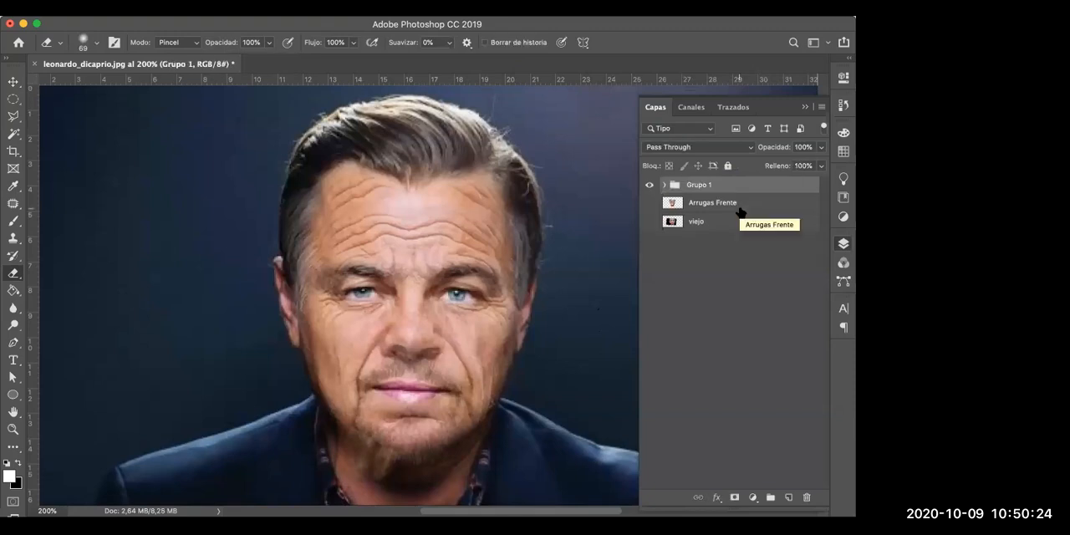
double_click(704, 184)
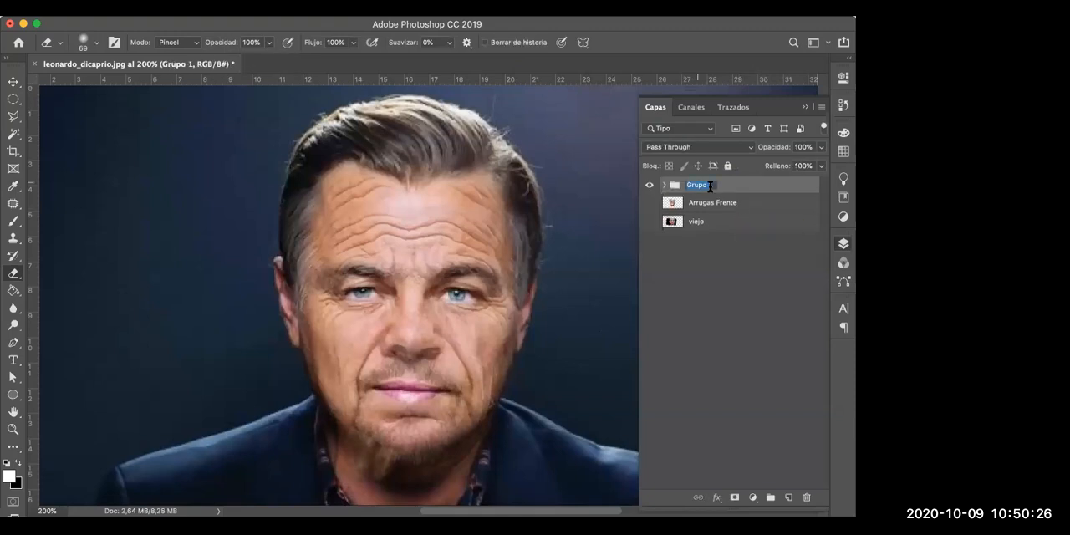
type("Originales")
key("Return")
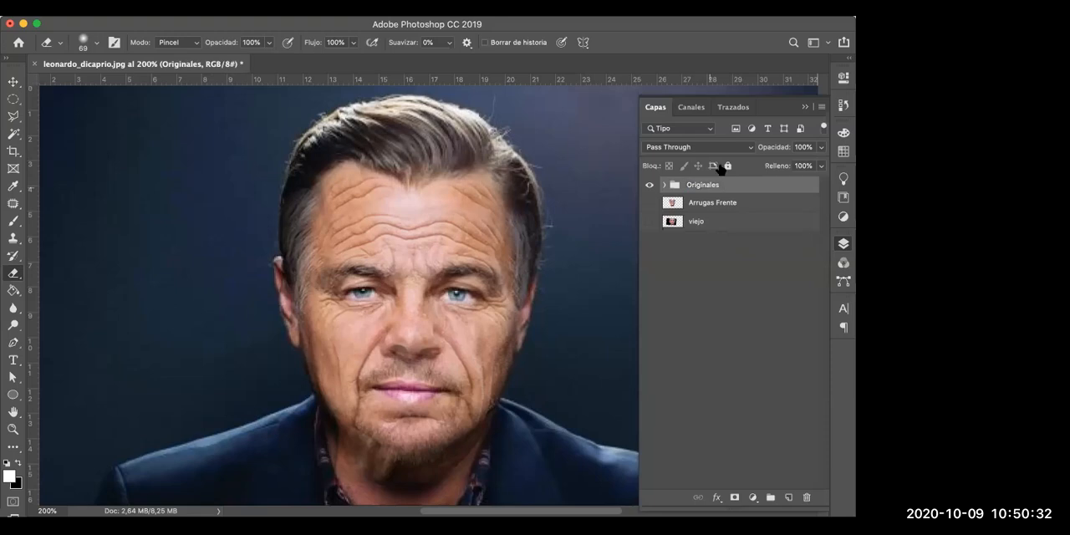
- Duplicate the Originales group, hide the original group and merge the copy into a single layer
left_click_drag(744, 185, 789, 497)
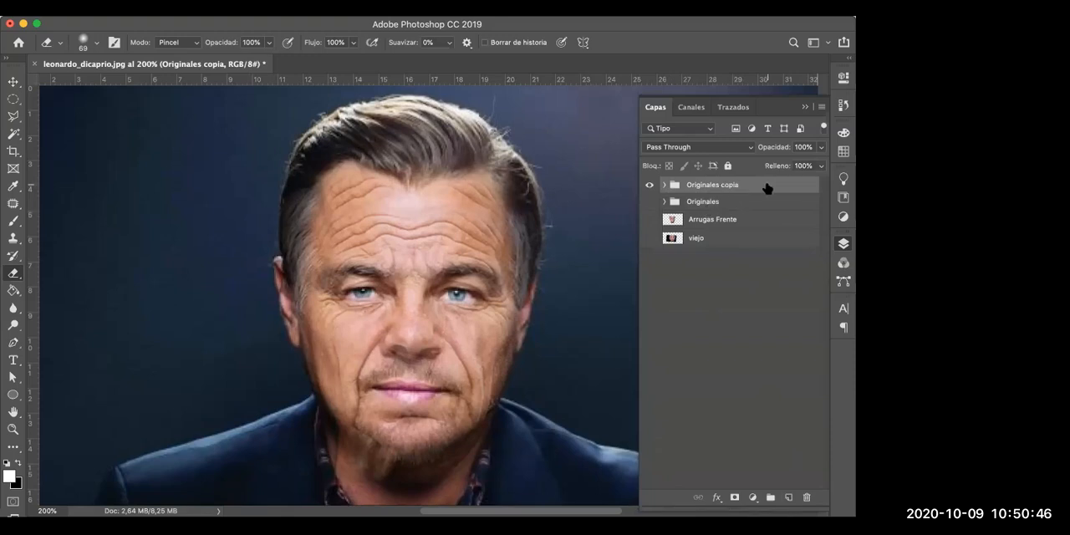
key("super+e")
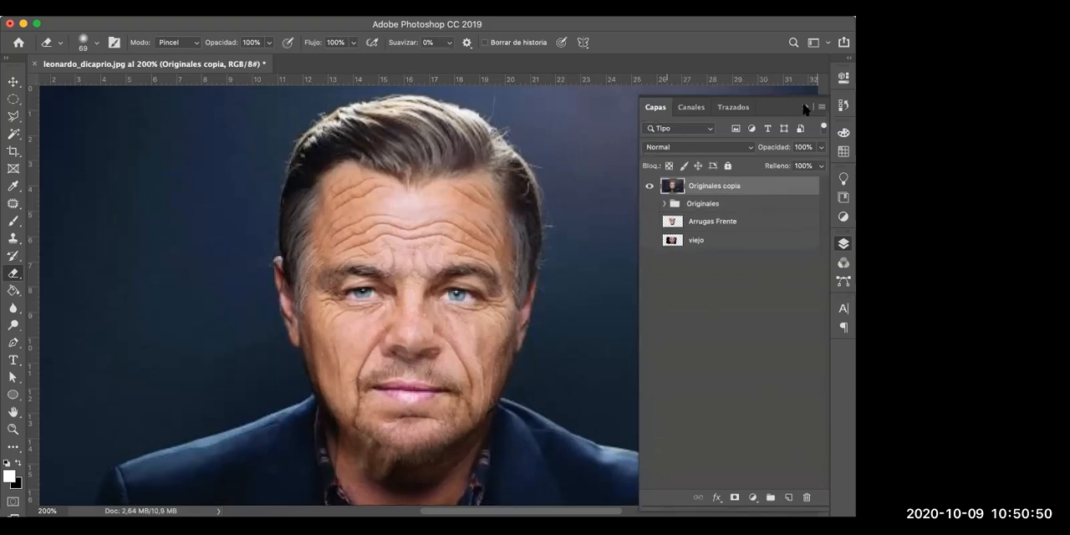
key("F7")
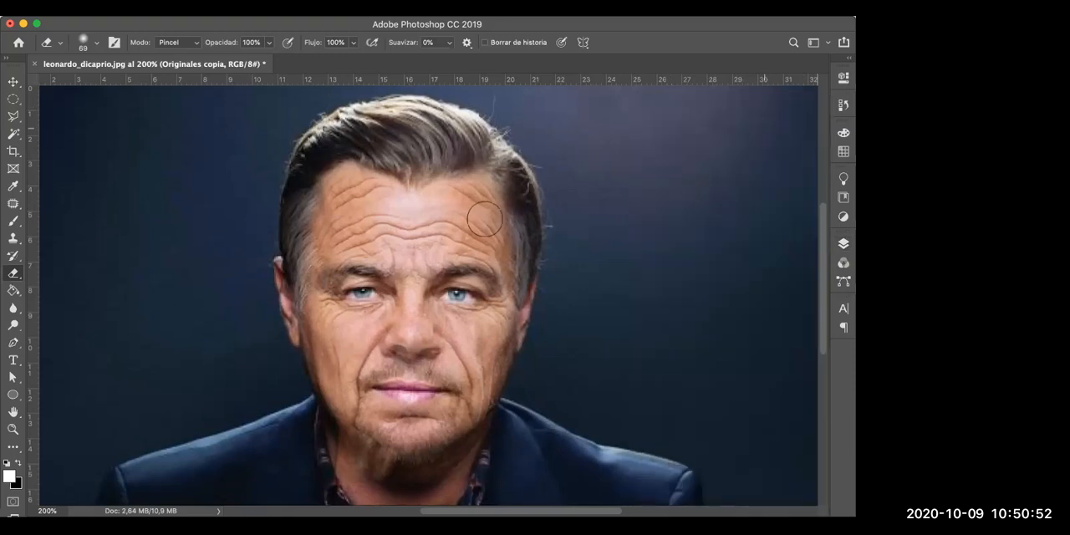
- Try moving the merged Originales copia layer with the Move tool and undo the move
key("v")
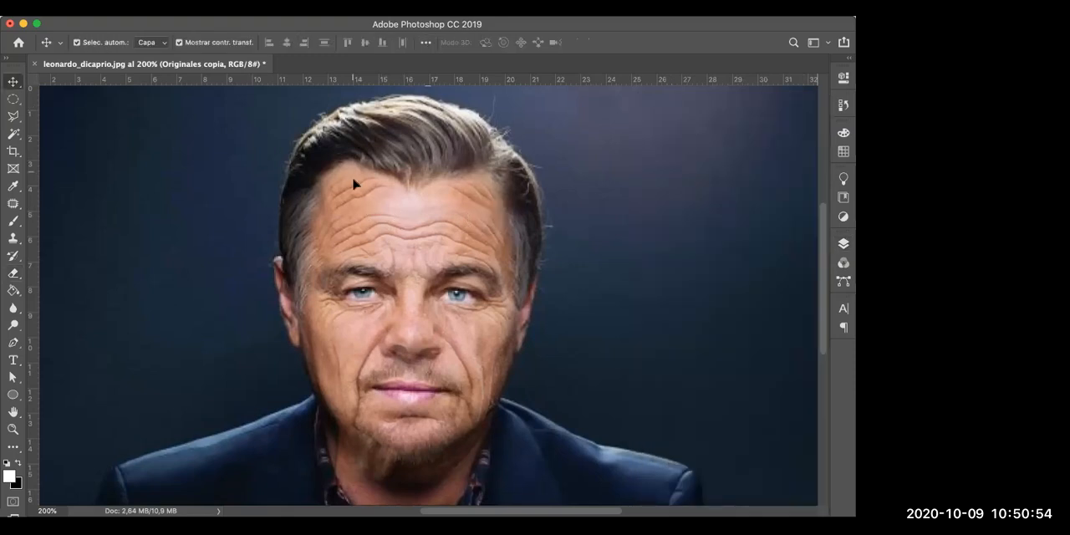
scroll(476, 269, "down", 4)
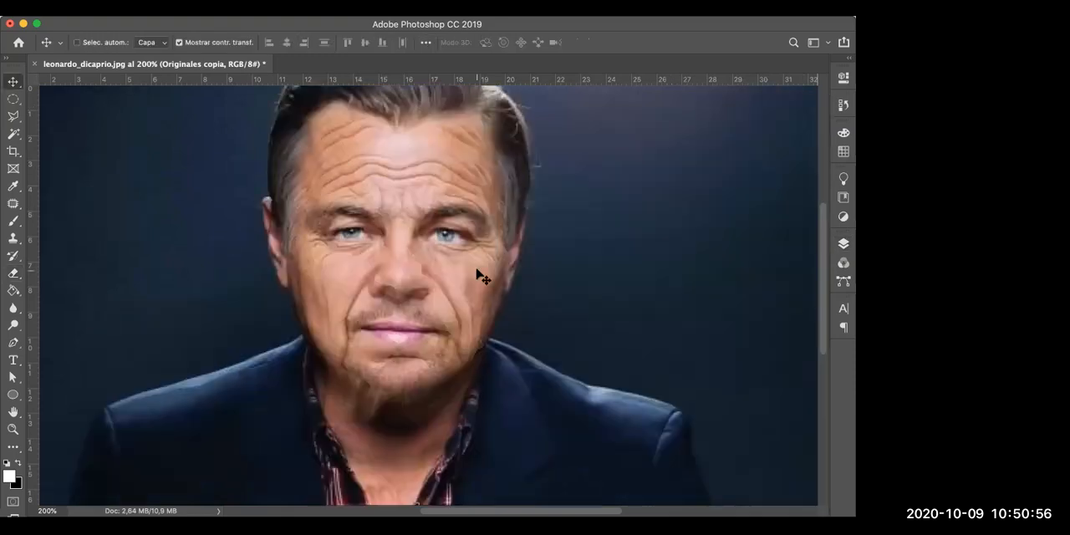
key("super+z")
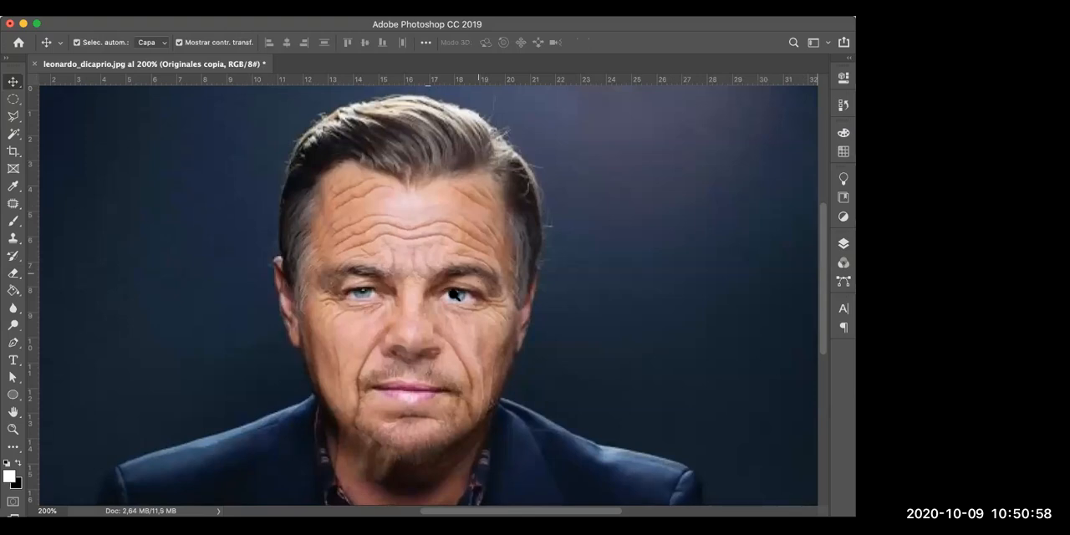
- Start a Curves adjustment on the Originales copia layer and darken the shadows with an RGB point at about input 69, output 61
key("z")
left_click(426, 319, "alt")
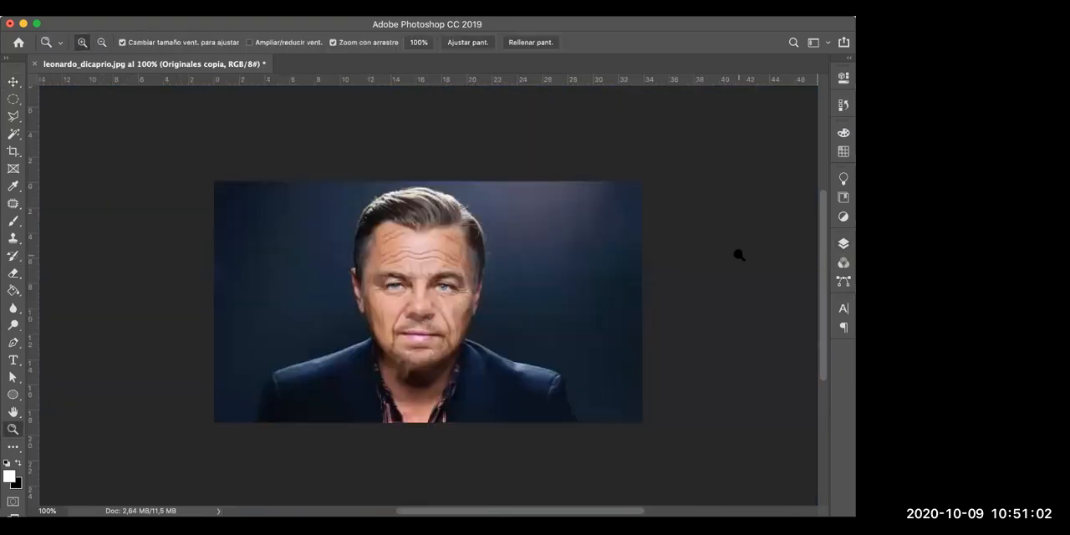
key("F7")
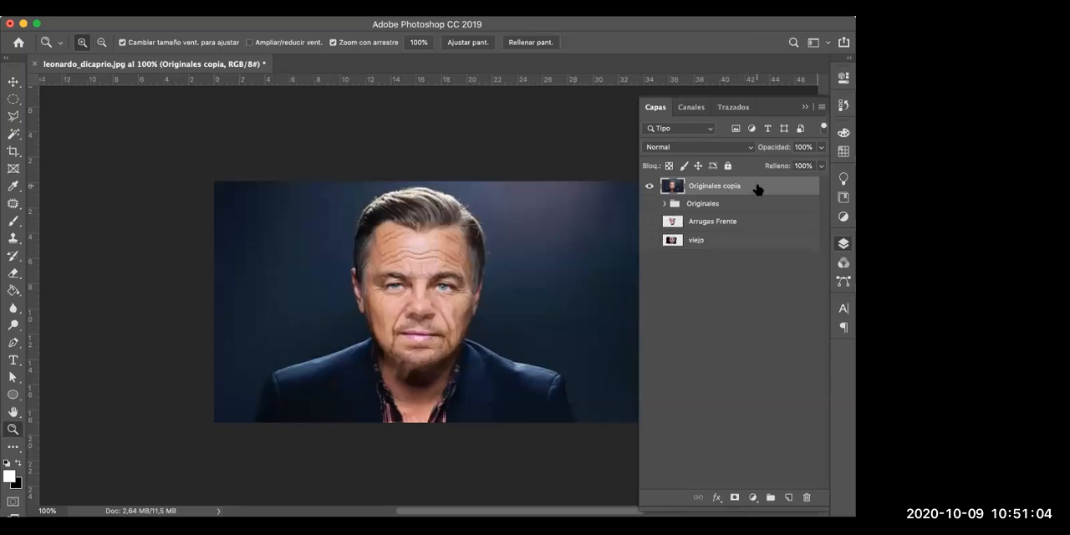
key("super+m")
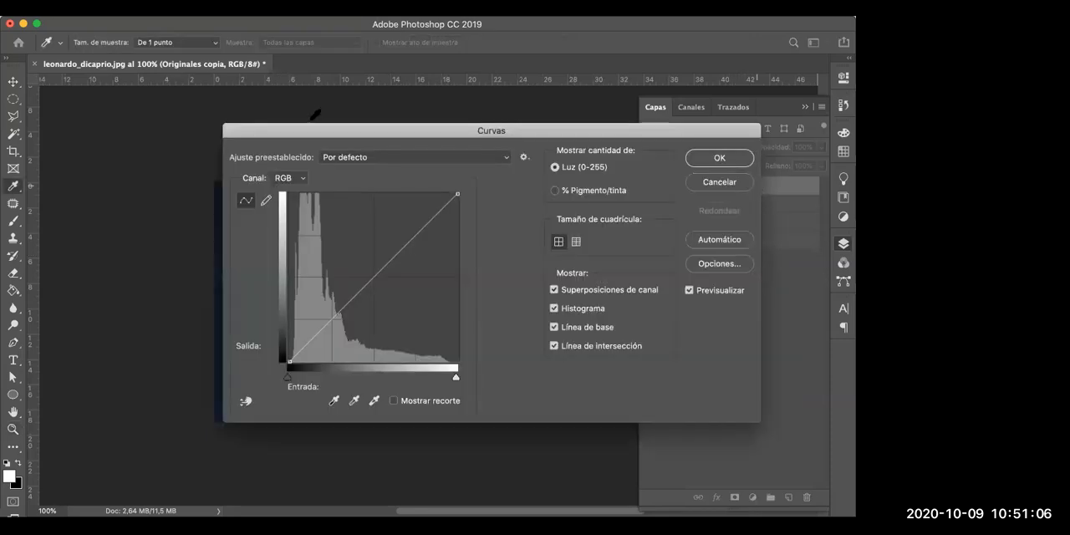
left_click_drag(317, 127, 603, 127)
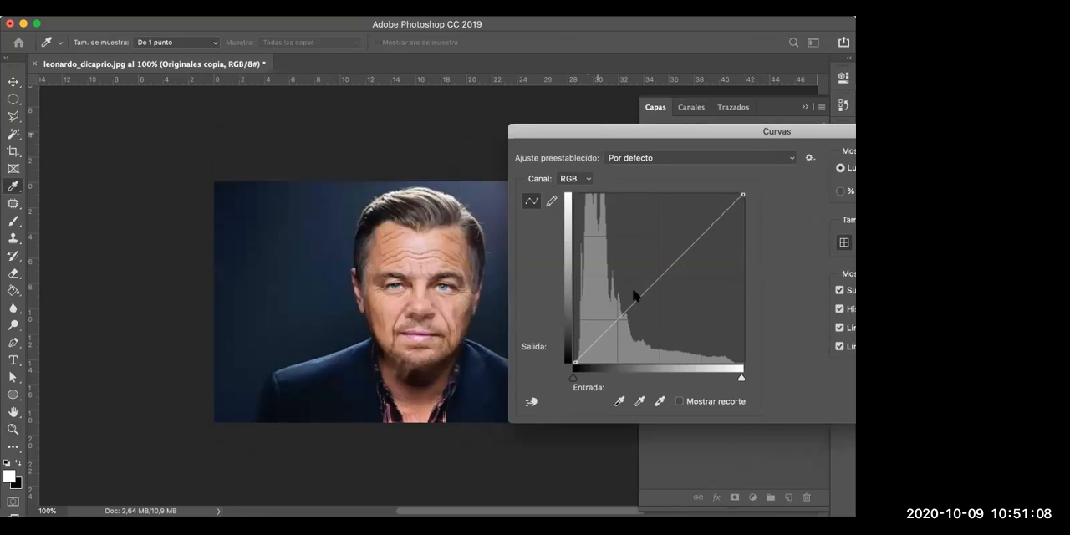
left_click(621, 321)
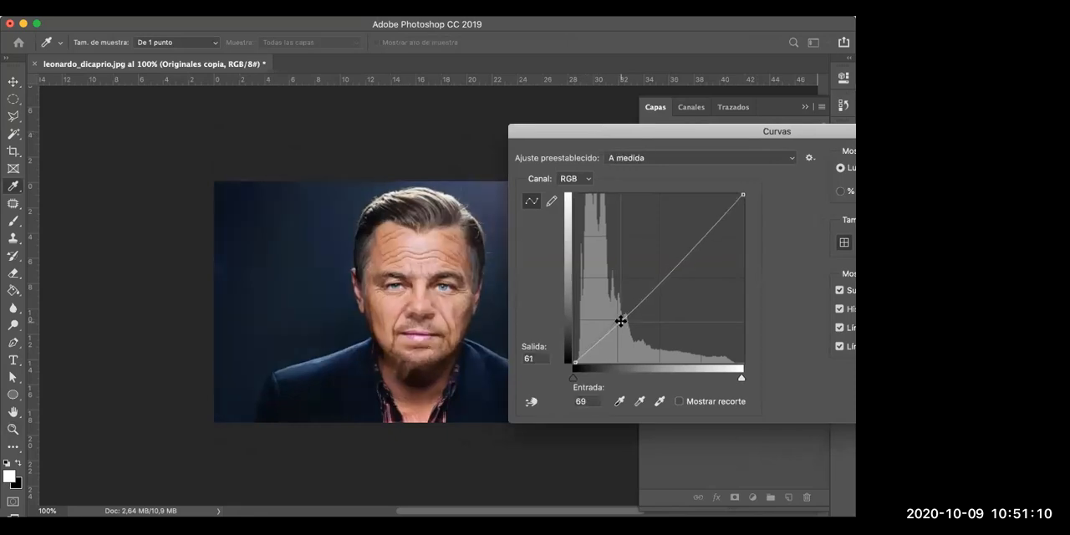
- Brighten the highlights with a second curve point at input 190, output 198, fine-tune the shadow point and apply the Curves adjustment
left_click(698, 232)
left_click_drag(699, 232, 698, 231)
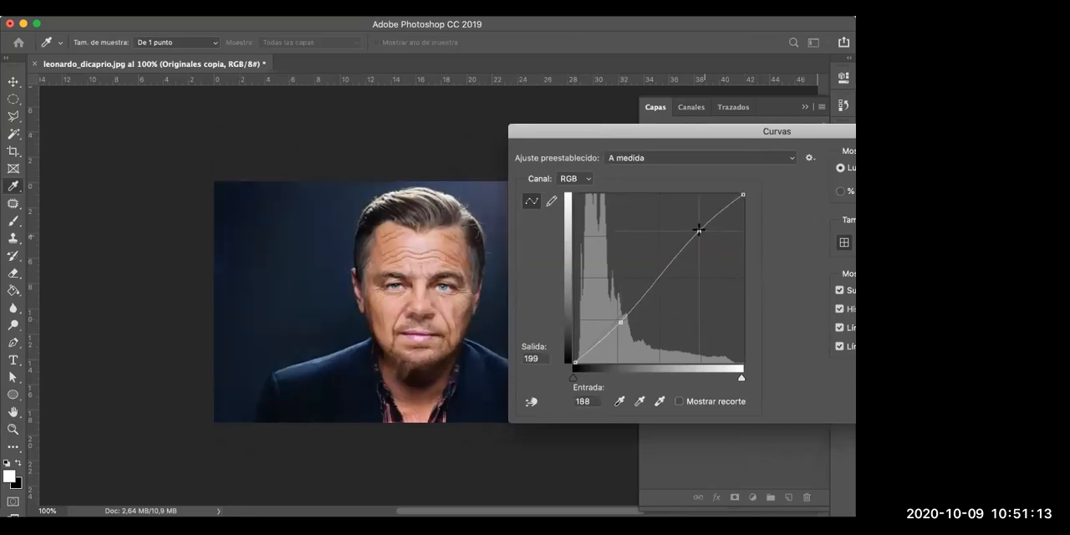
left_click(620, 321)
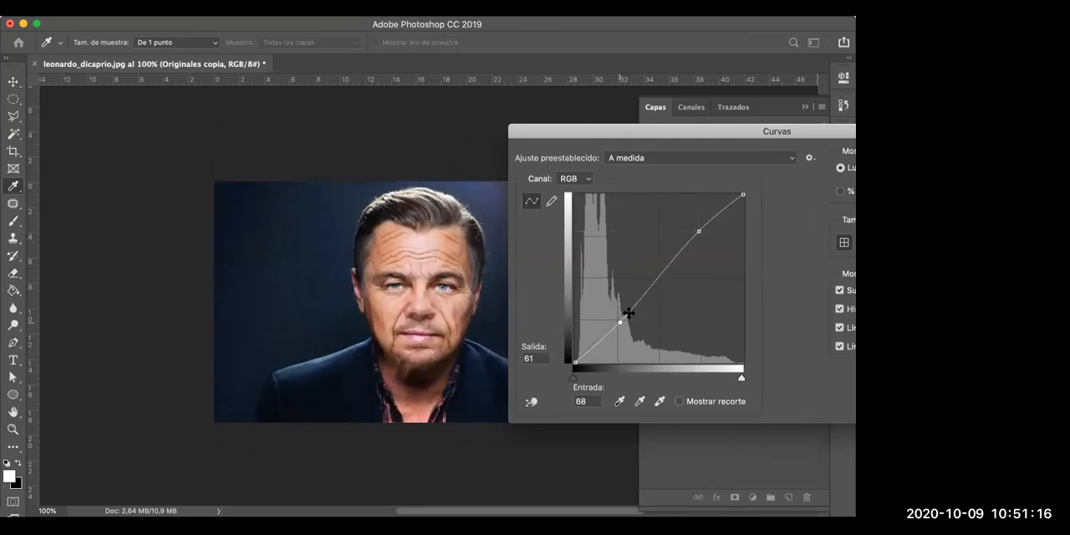
left_click(699, 231)
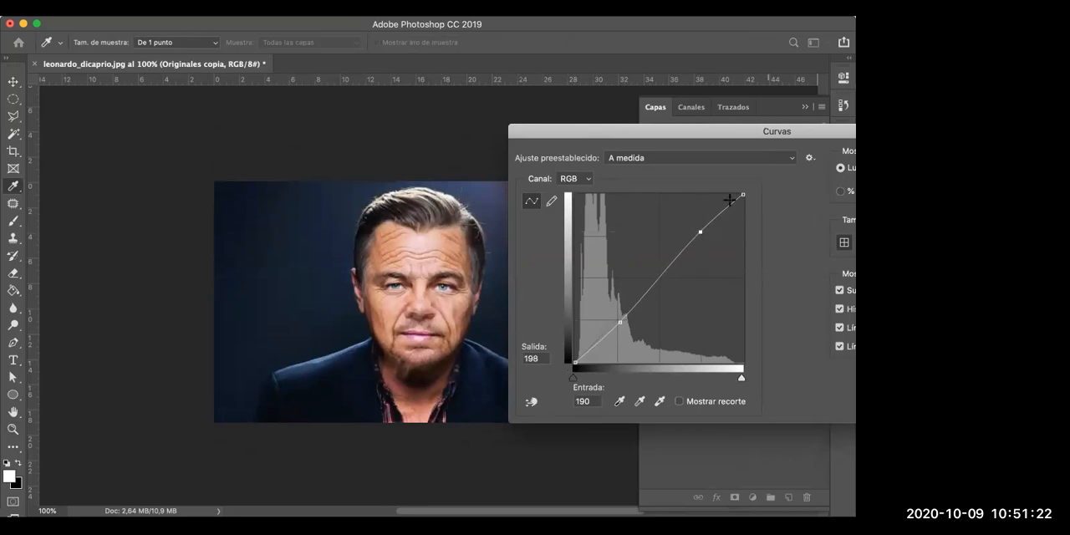
left_click_drag(745, 134, 545, 102)
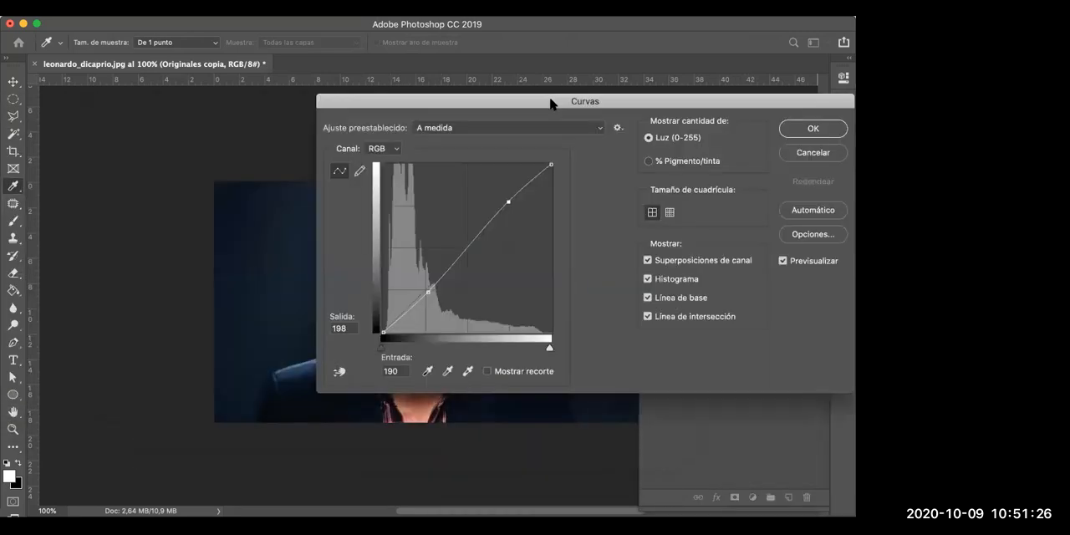
key("Return")
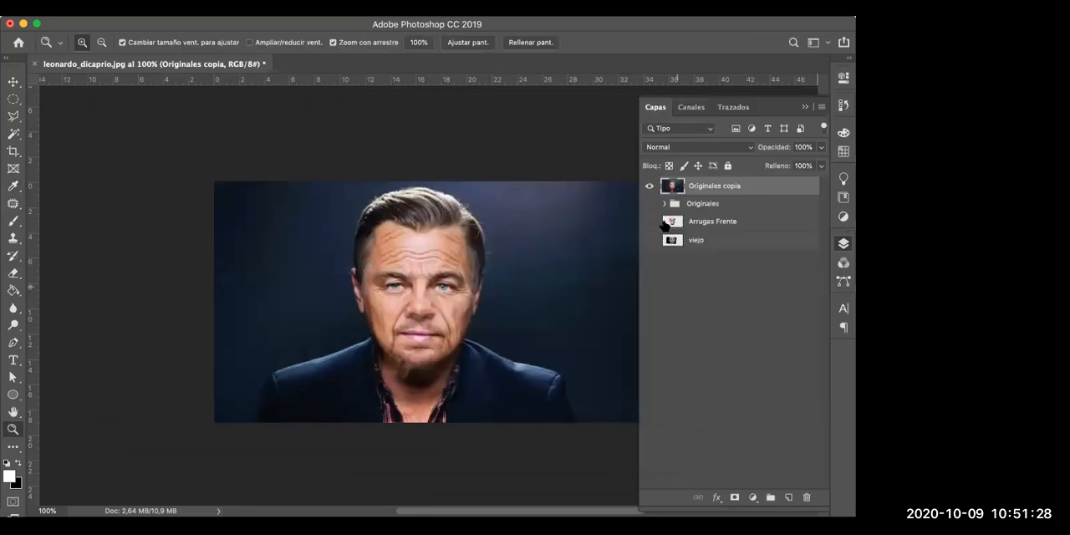
- Save the montage to Escritorio as the JPEG copy leonardo_dicaprio copia.jpg with quality 12 (Máxima) and Progresivo format
left_click(721, 269)
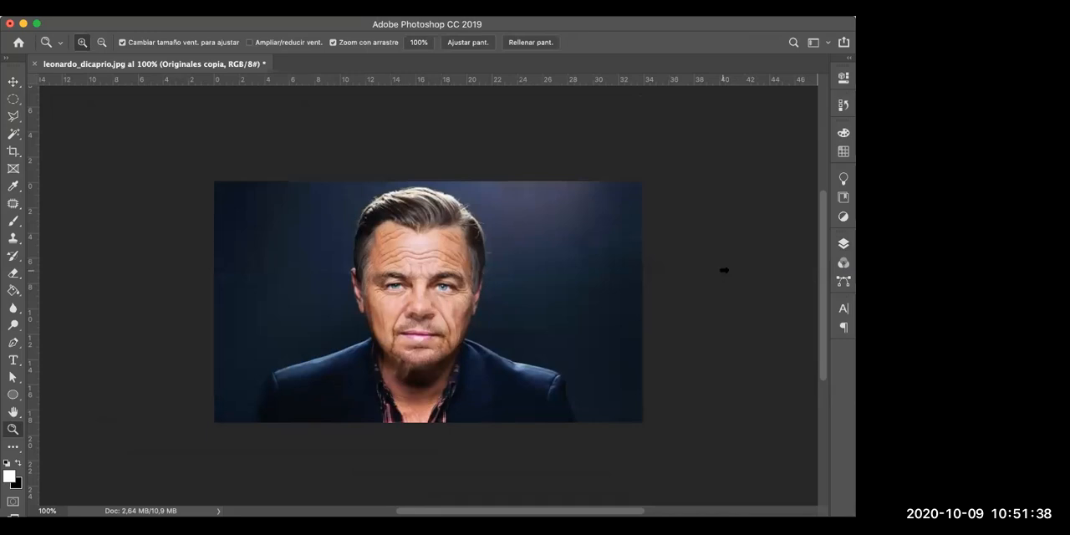
key("super+shift+s")
left_click(480, 365)
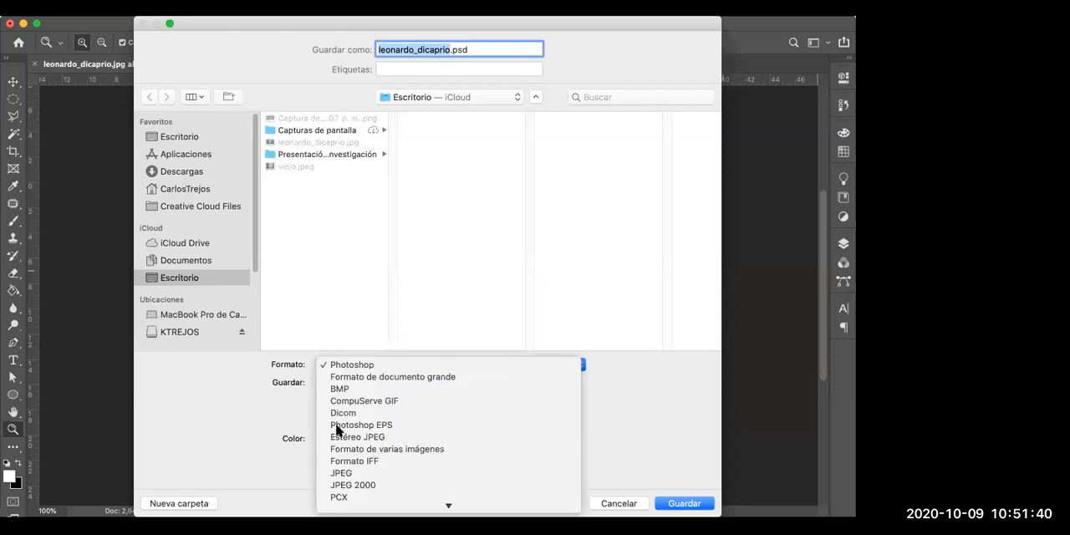
left_click(341, 474)
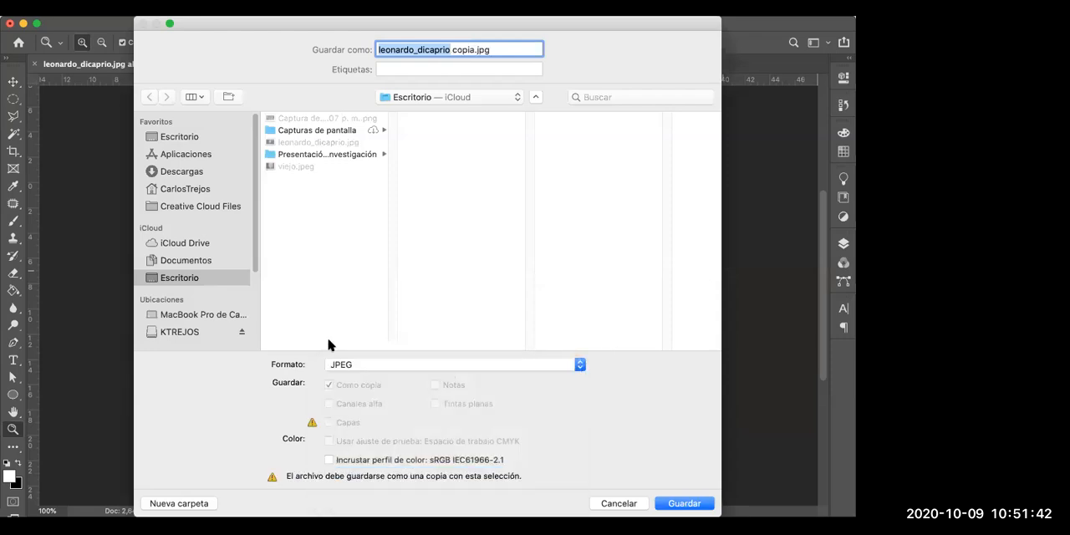
left_click(323, 254)
left_click(684, 508)
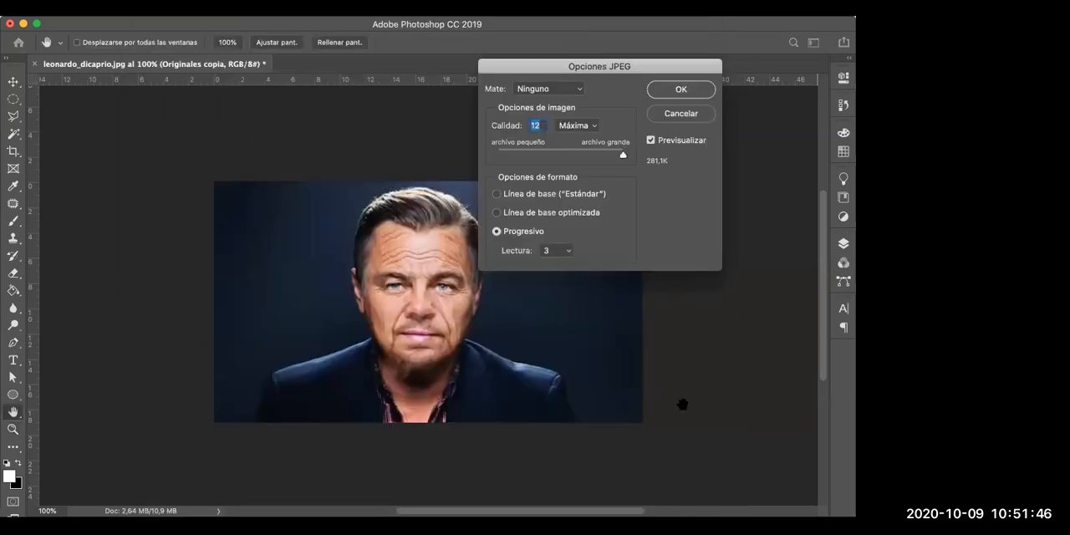
left_click(679, 89)
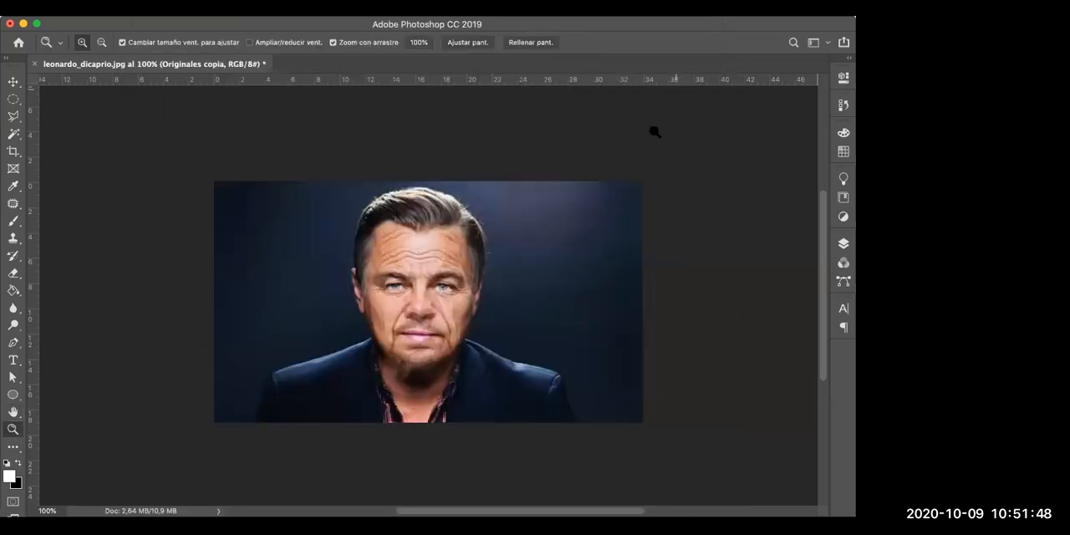